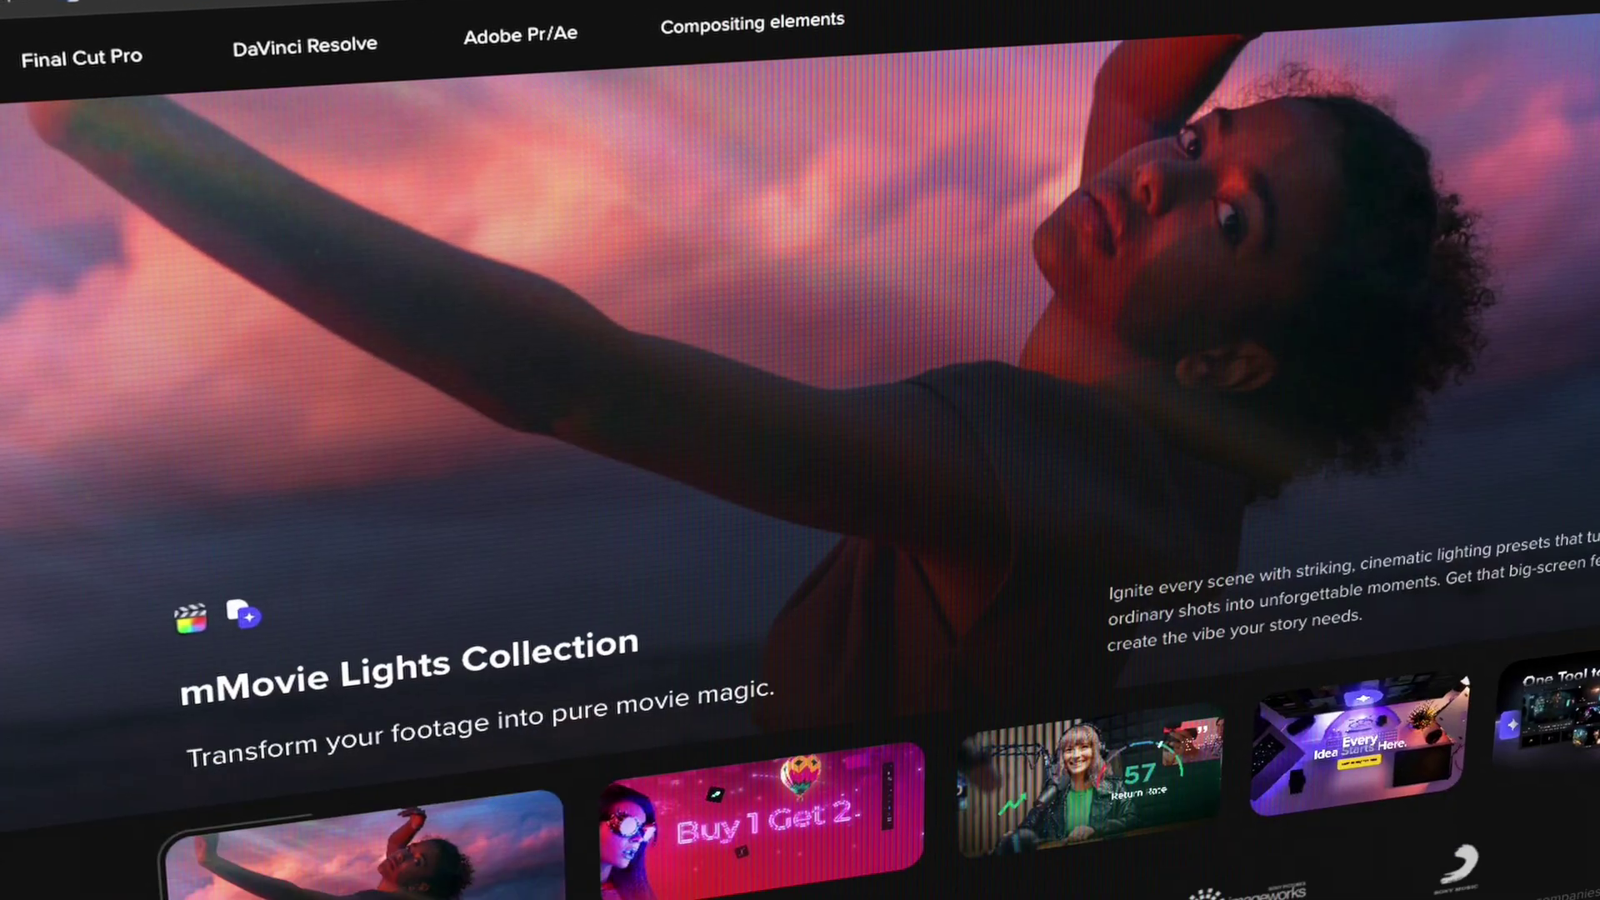
# Find the mHowTo DVR product page by searching 'mhowto' in the store's DaVinci Resolve section.
pyautogui.scroll(-8, 800, 450)
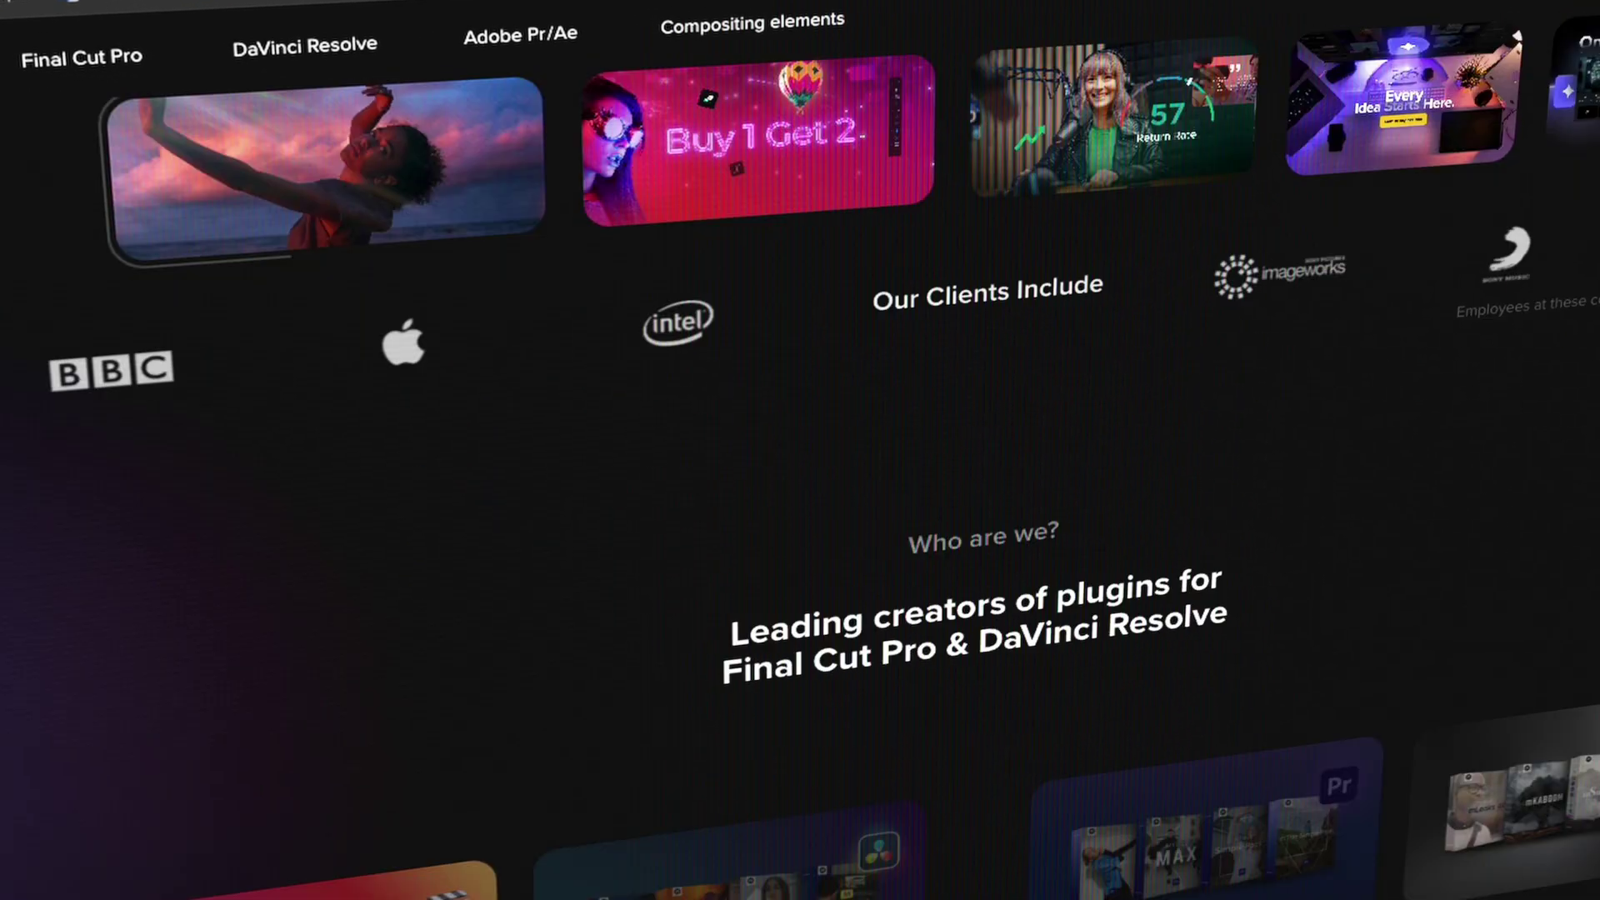
pyautogui.scroll(-6, 800, 450)
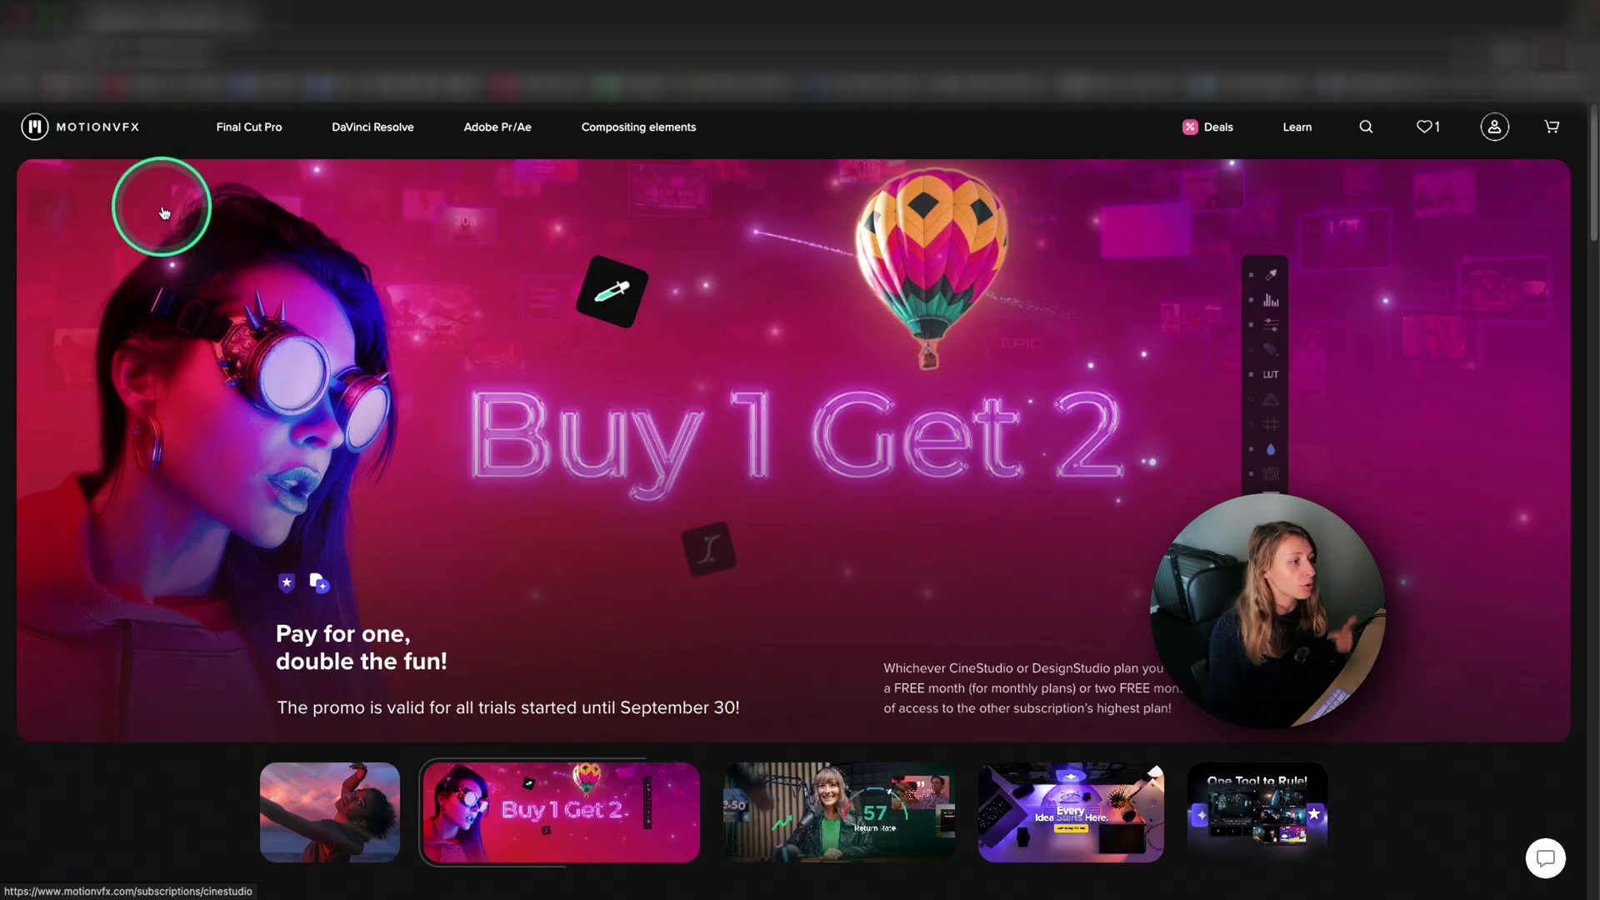
pyautogui.click(392, 127)
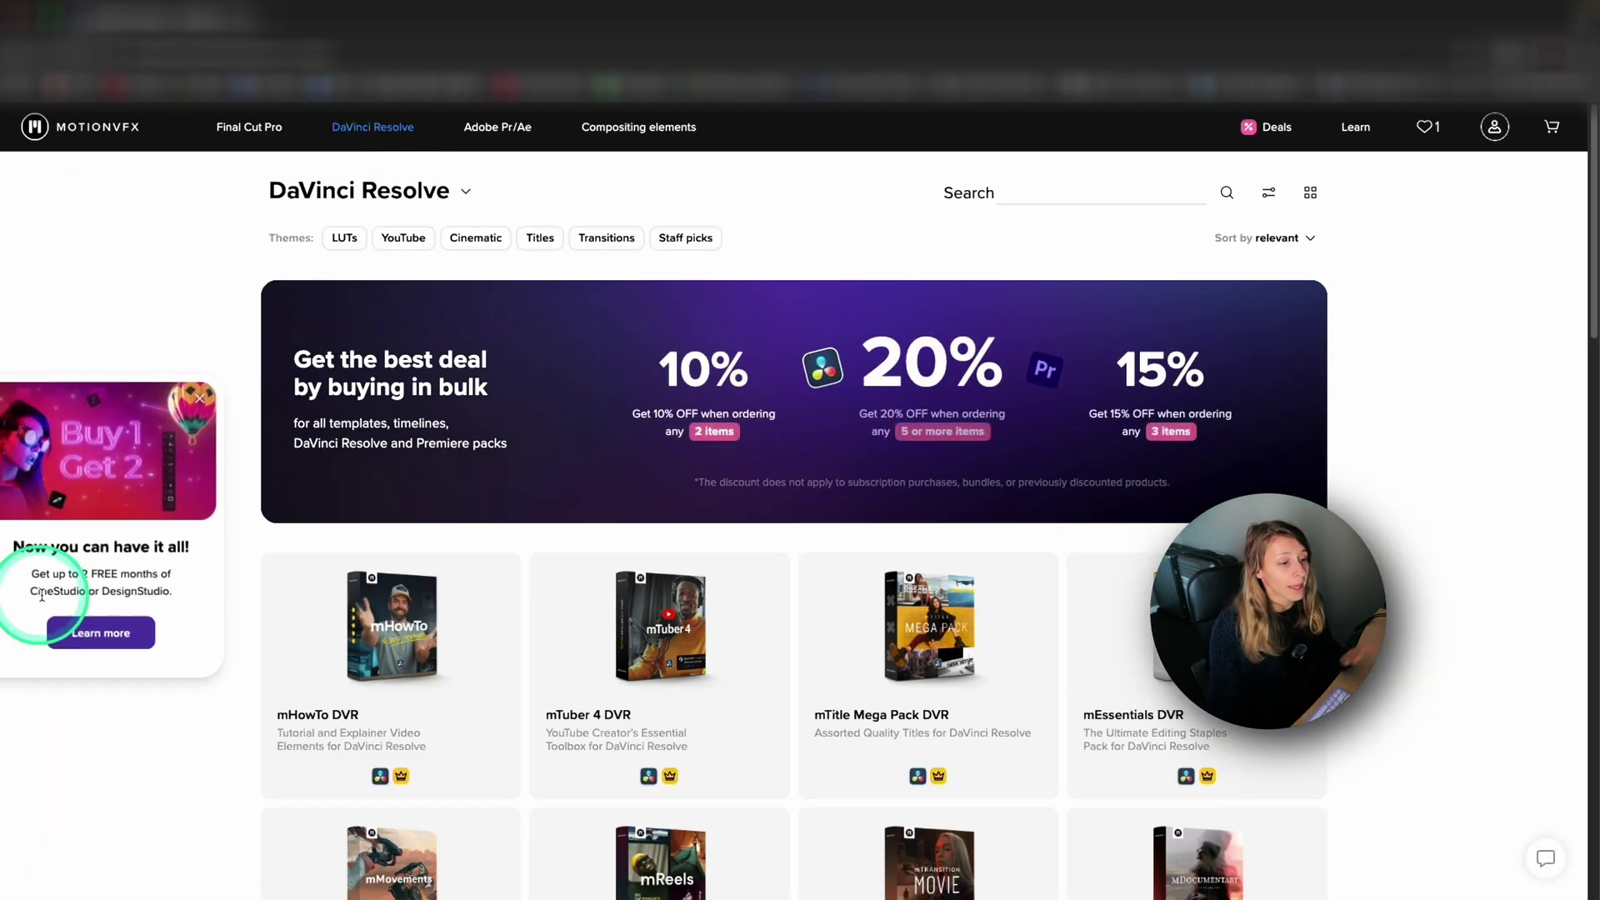
pyautogui.scroll(-3, 328, 447)
pyautogui.scroll(3, 912, 250)
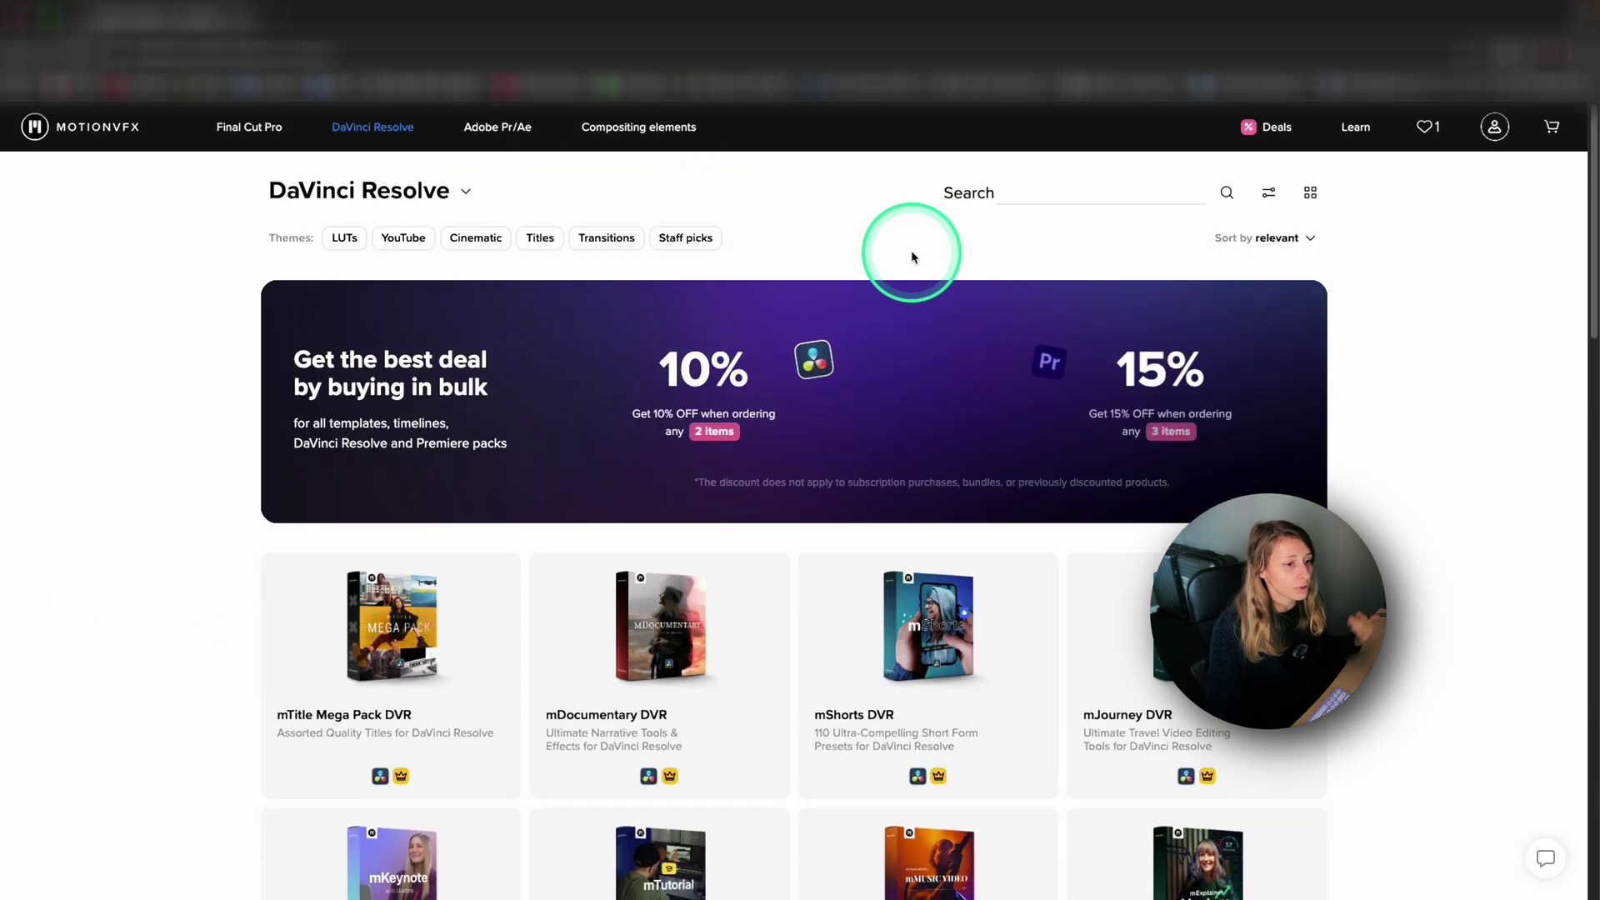
pyautogui.click(1031, 193)
pyautogui.write('mhowto')
pyautogui.click(966, 347)
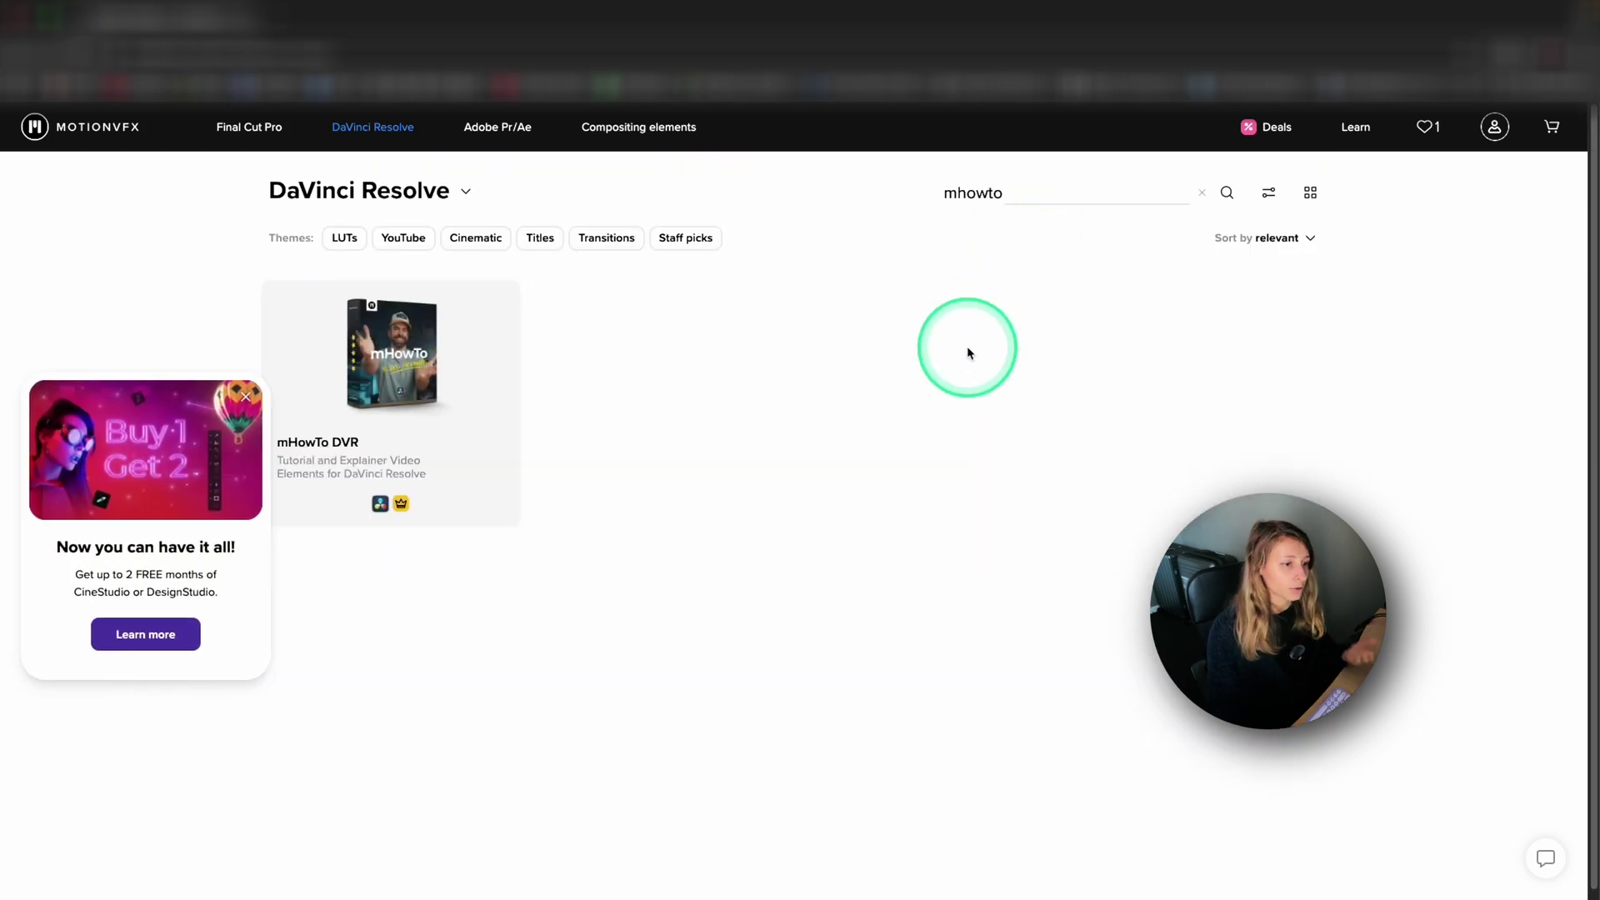
pyautogui.click(384, 403)
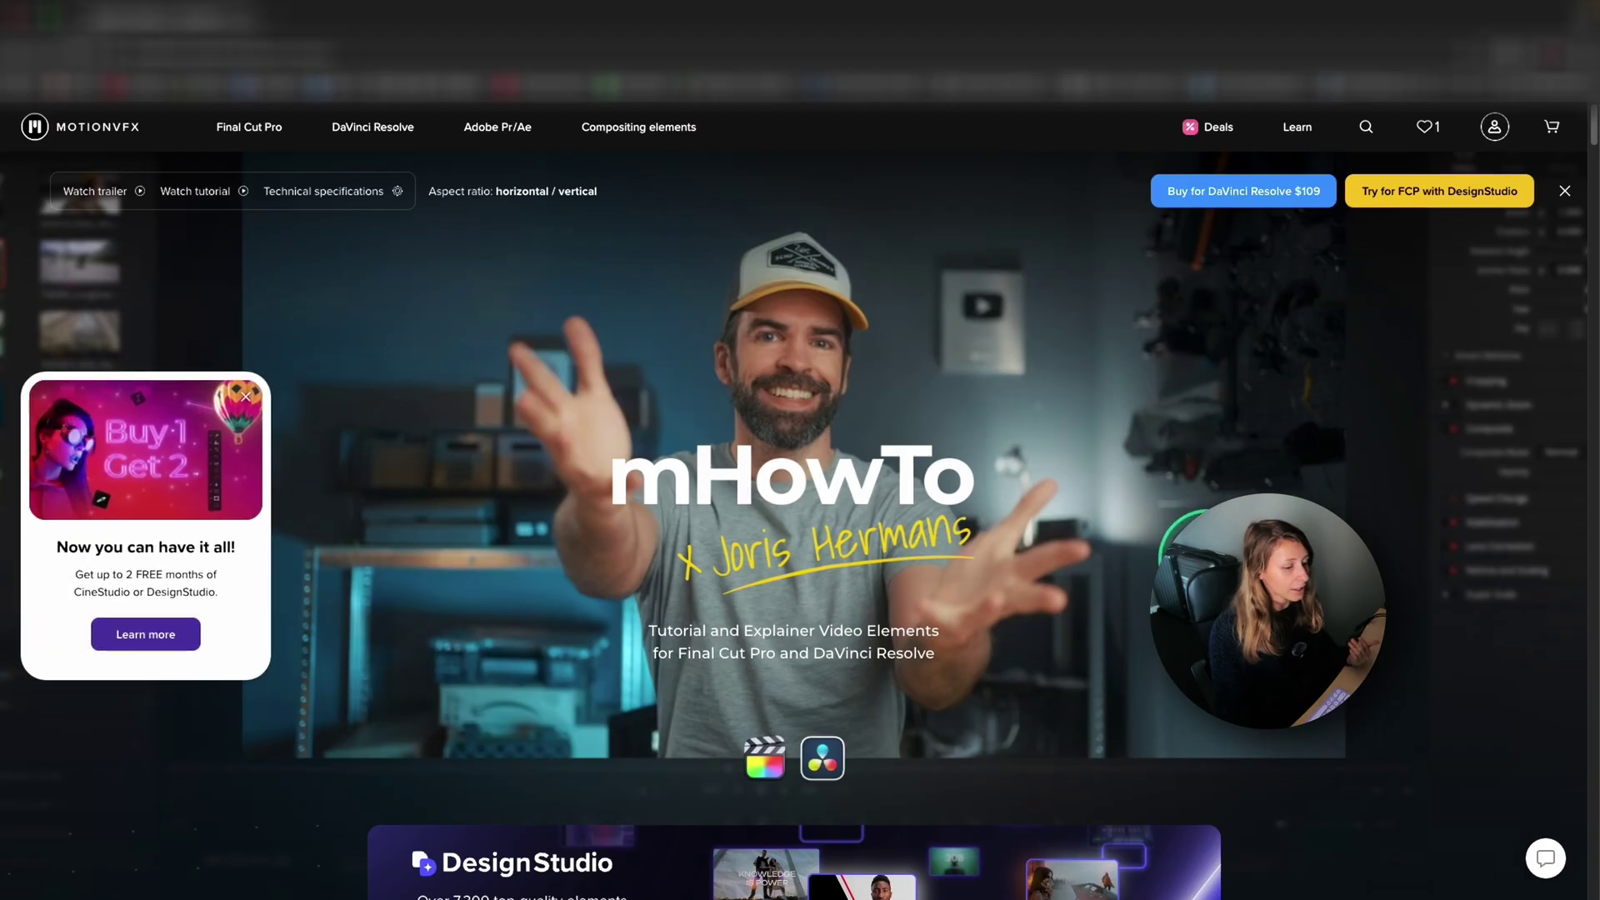
# Buy mHowTo DVR for DaVinci Resolve and check the Mac mInstaller download versions.
pyautogui.click(1270, 208)
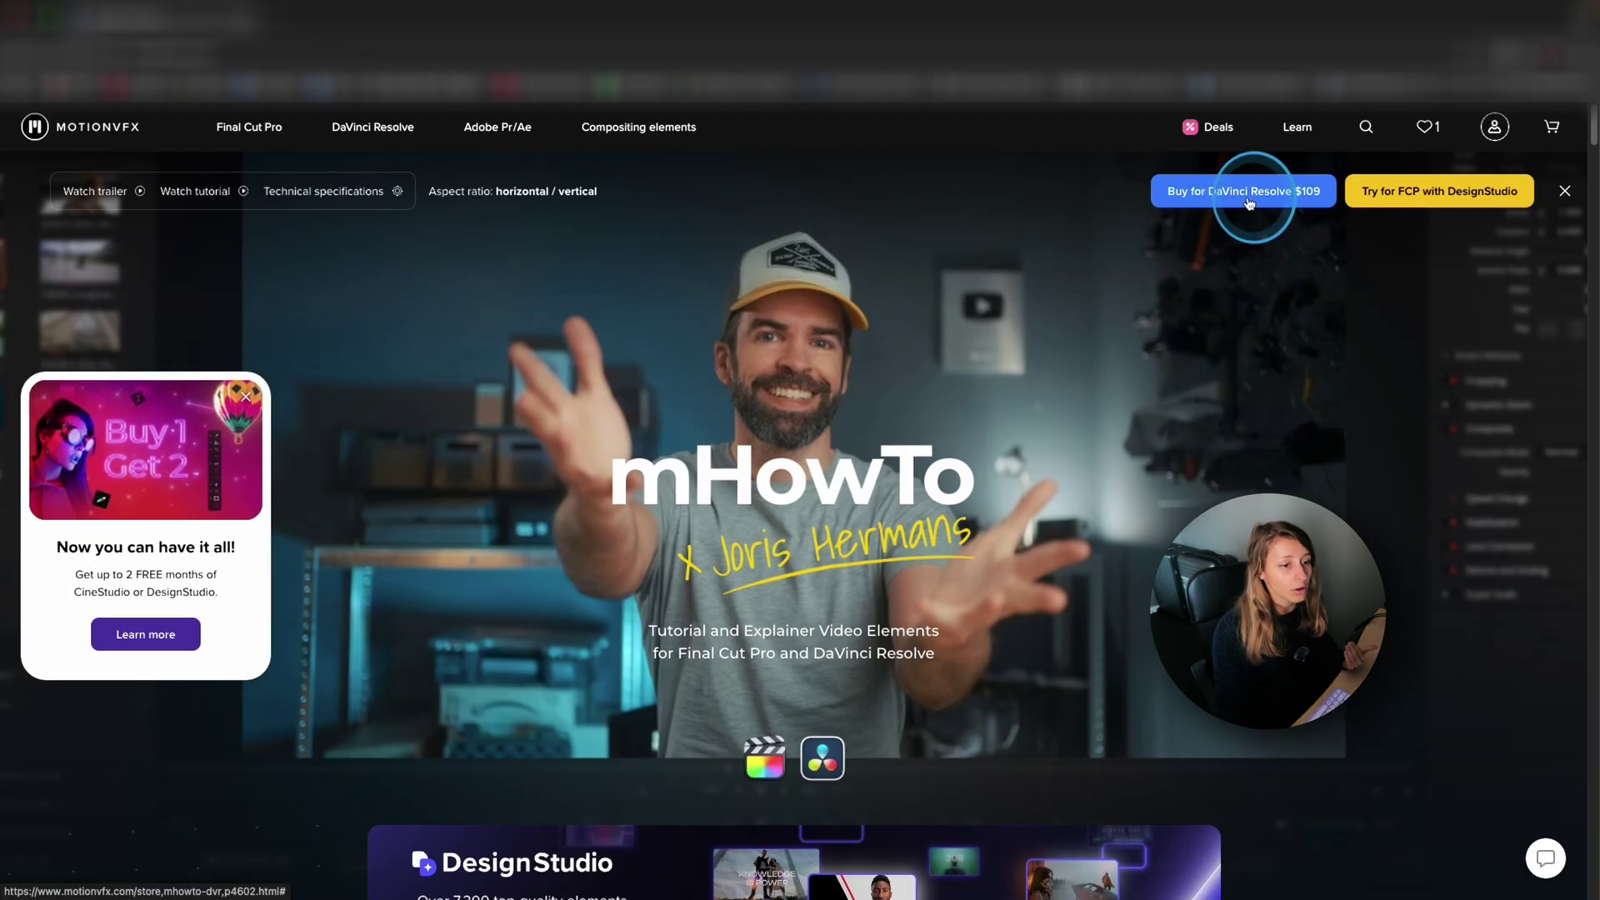
pyautogui.click(1248, 202)
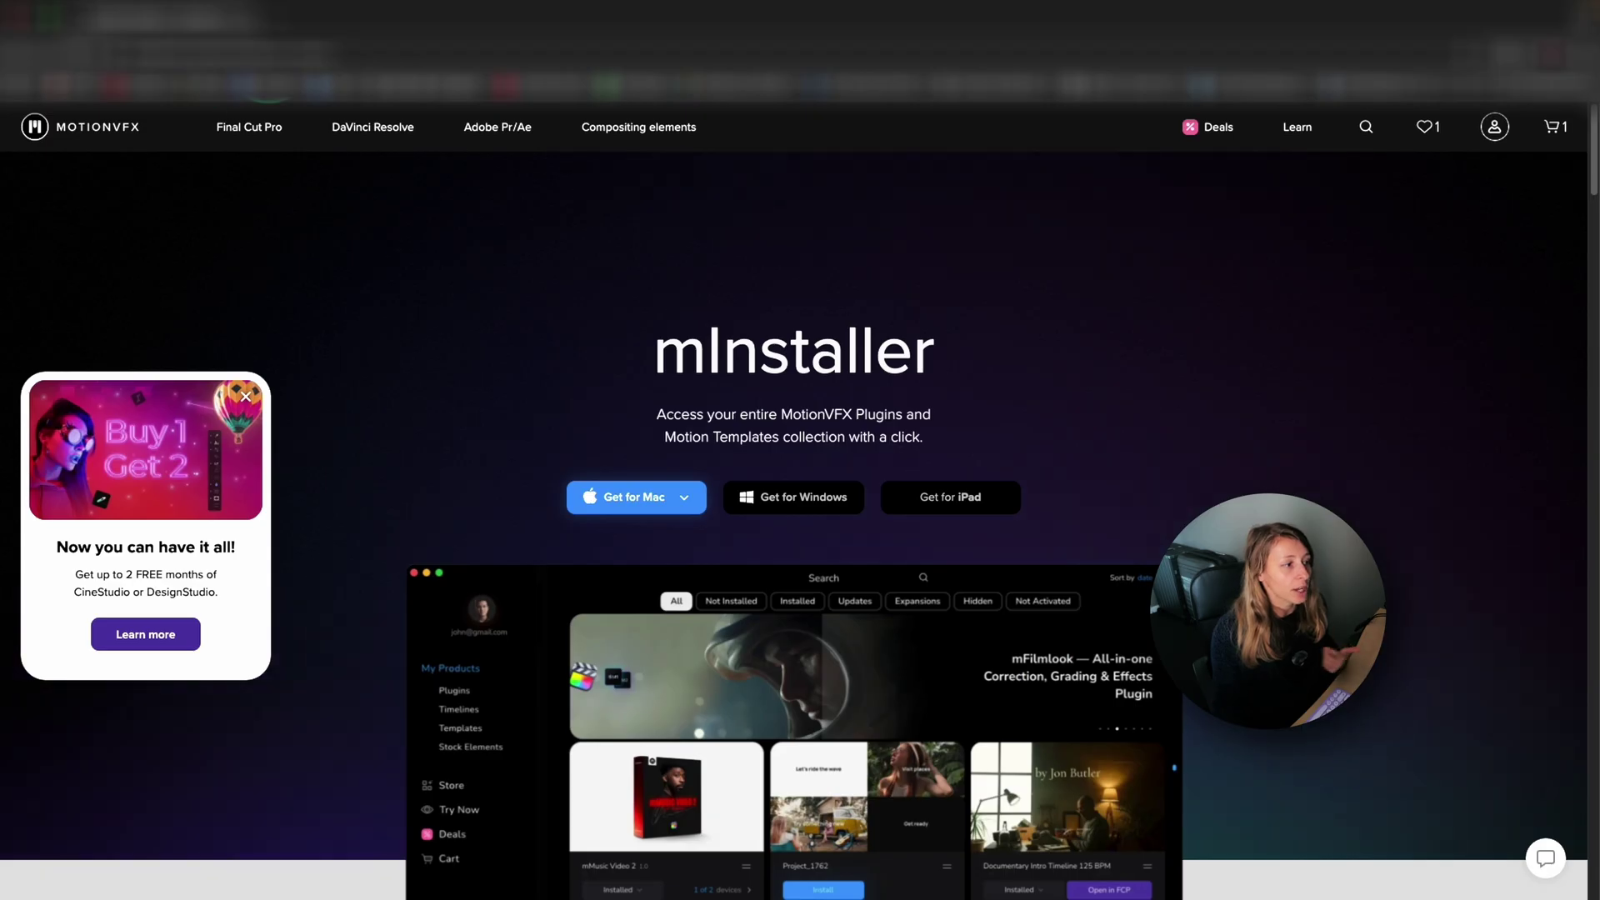
pyautogui.click(684, 498)
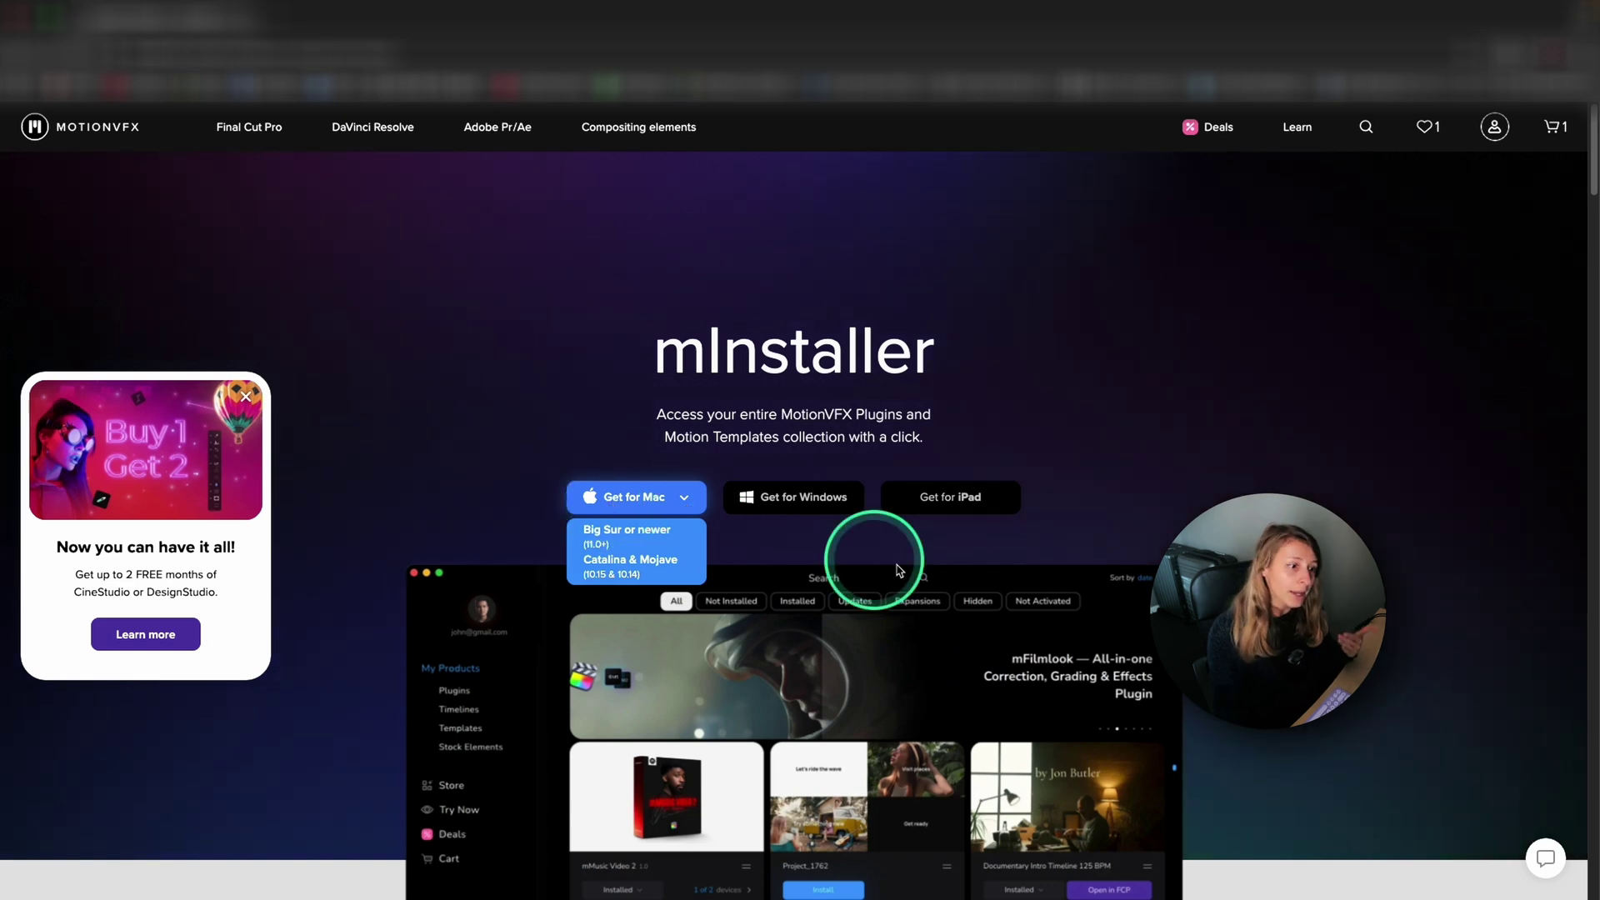
pyautogui.click(804, 500)
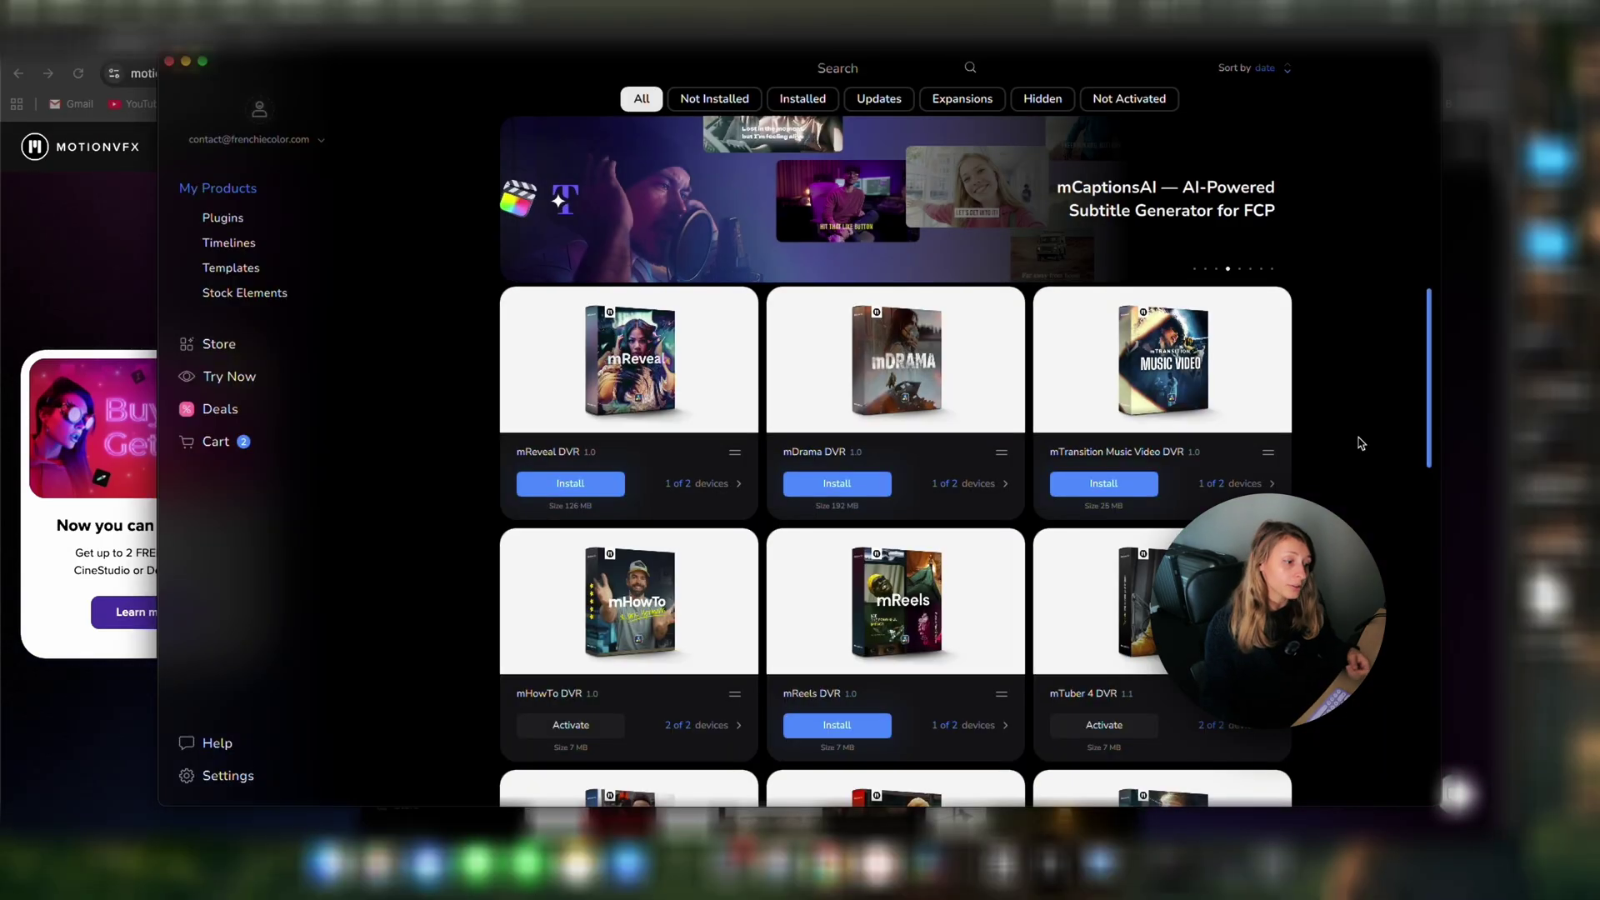
# Scroll mInstaller's owned products down to mHowTo DVR, then switch to DaVinci Resolve.
pyautogui.scroll(-3, 728, 715)
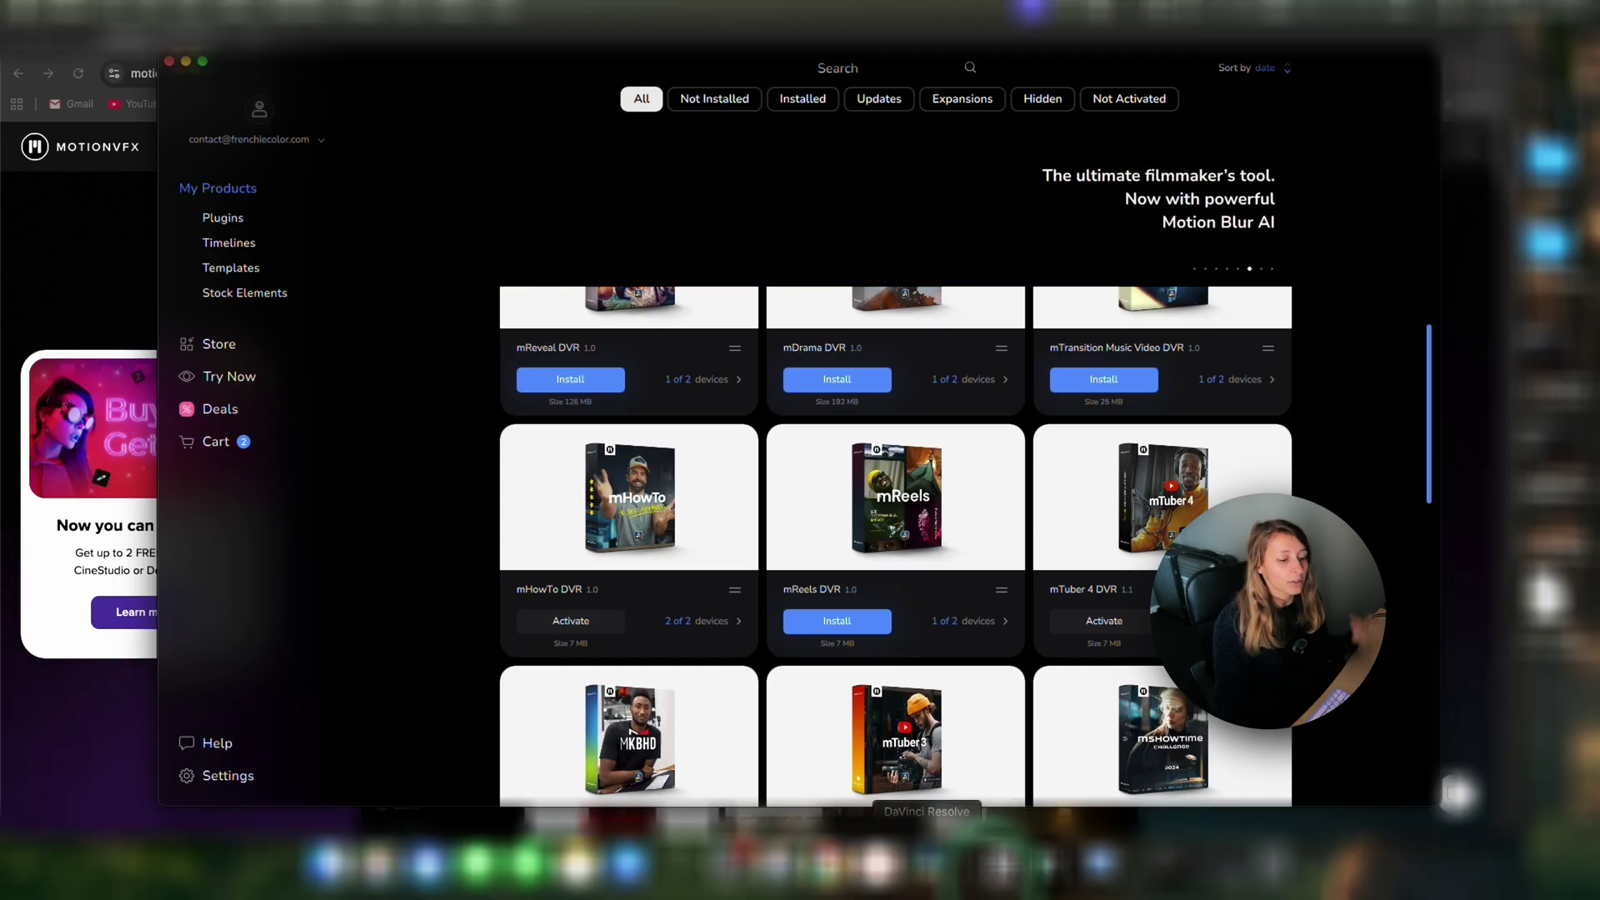
pyautogui.click(928, 862)
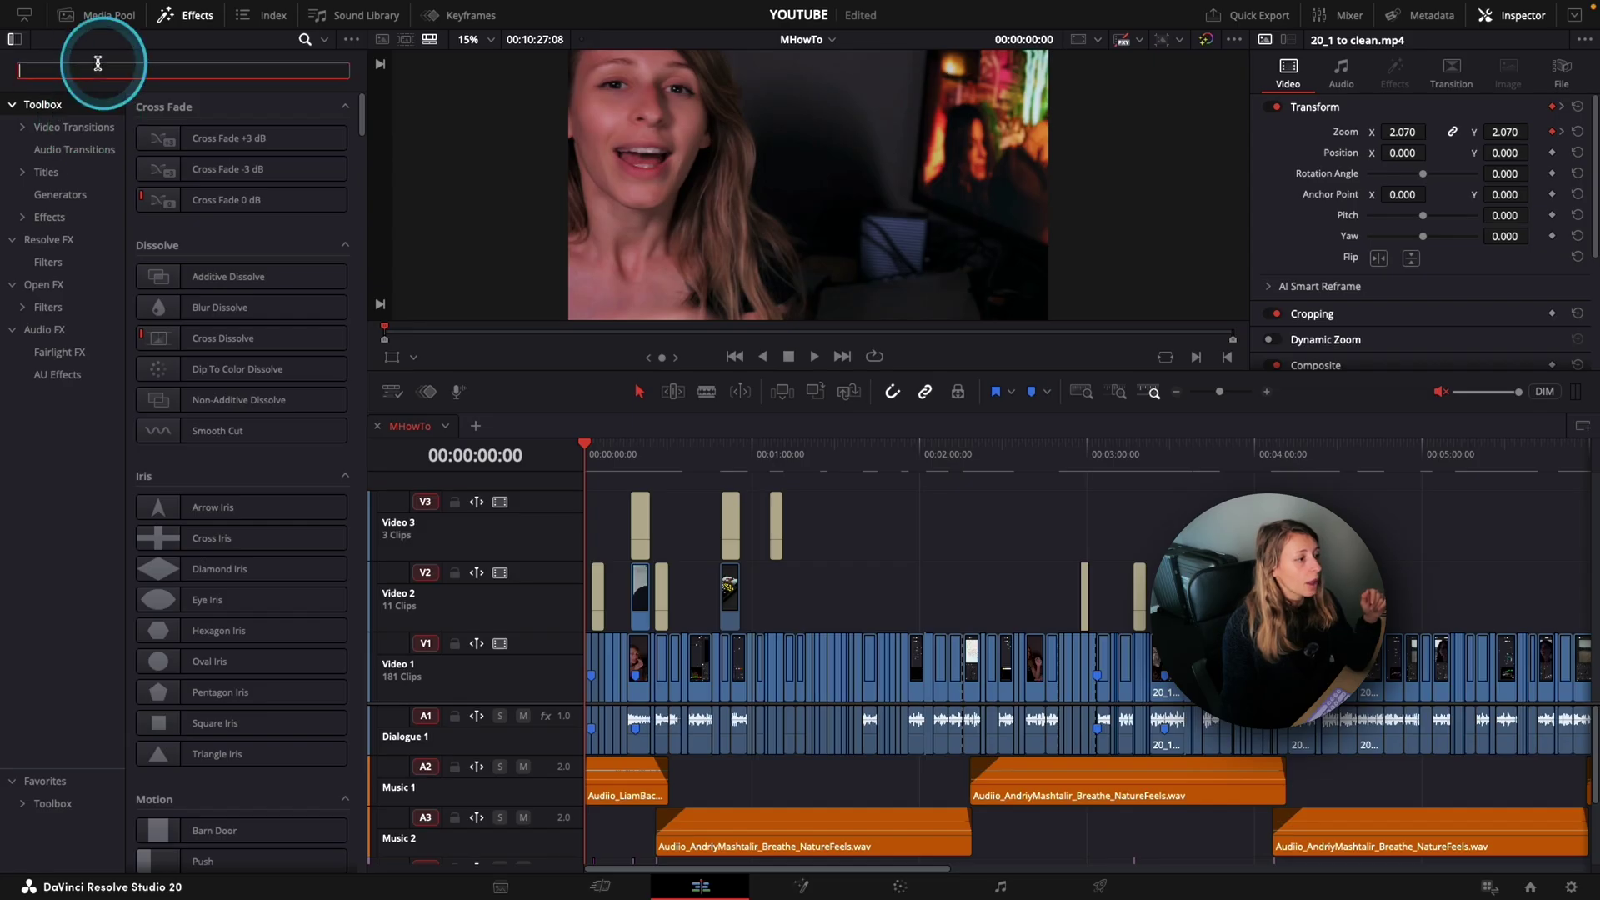
# Search the Effects library for 'mh' and browse the mHowTo titles, transitions, camera movements and placeholders.
pyautogui.write('mhowto')
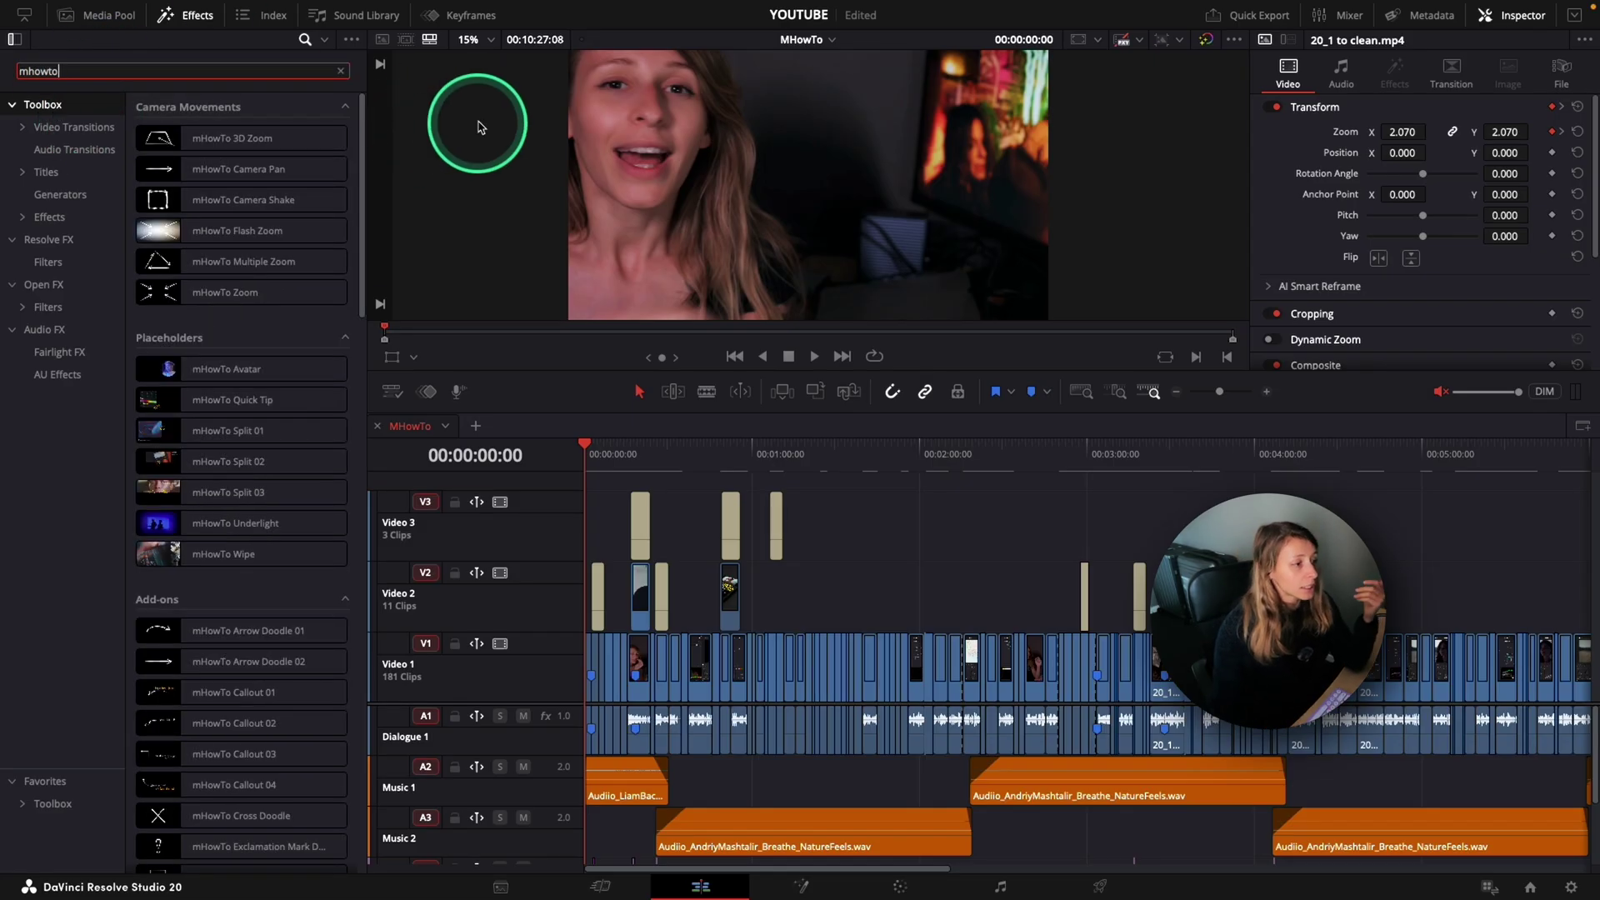
pyautogui.scroll(-10, 320, 337)
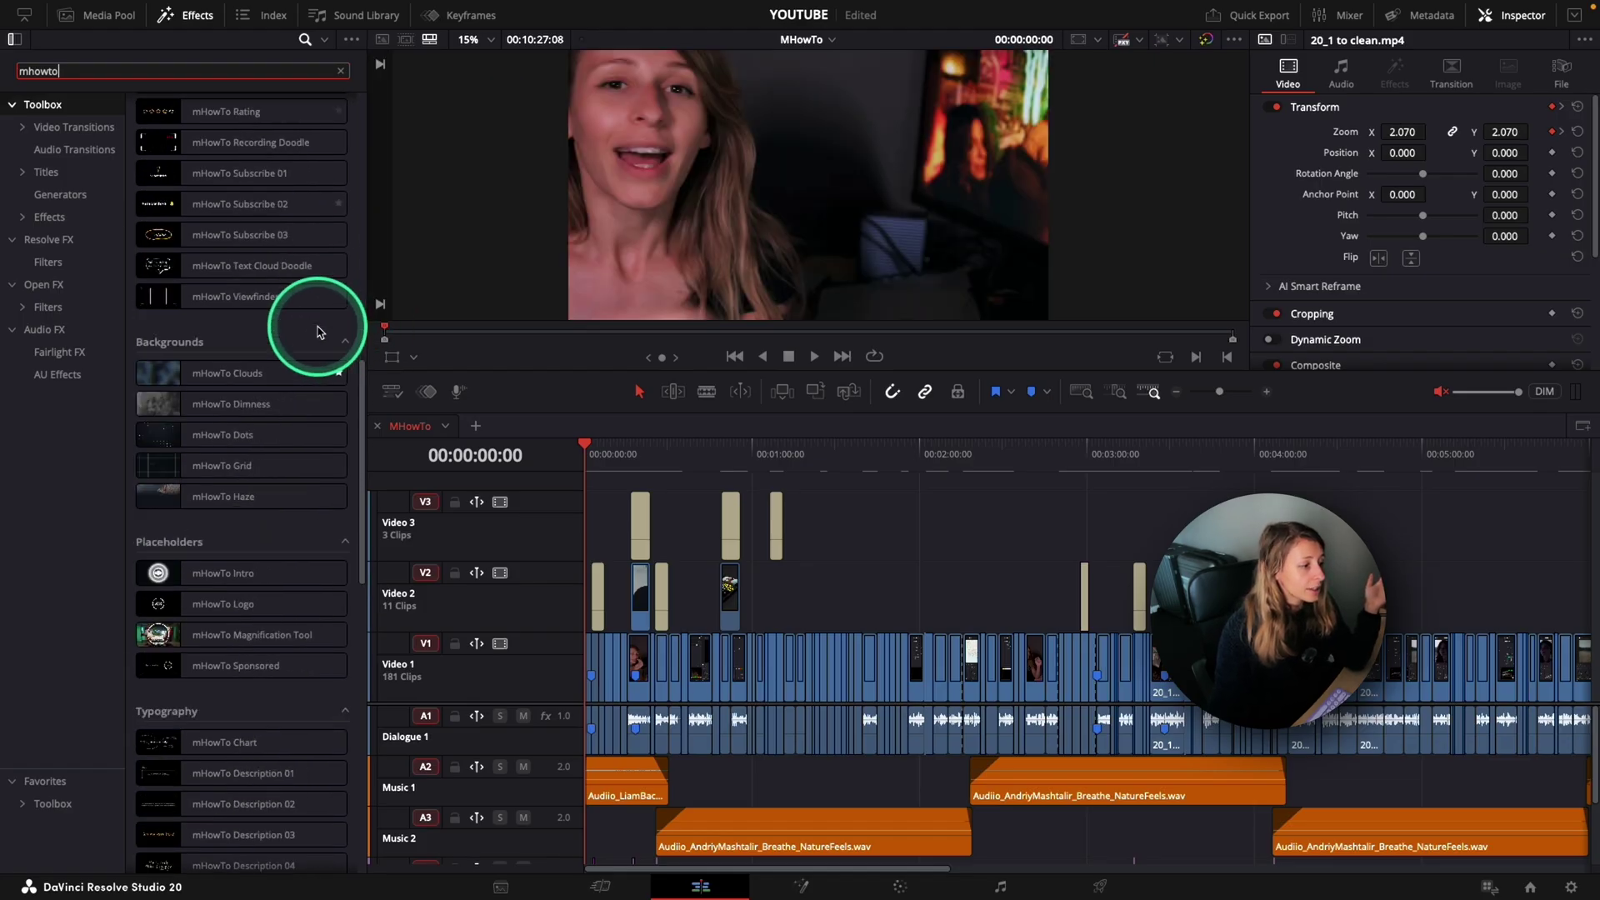
pyautogui.scroll(-10, 317, 332)
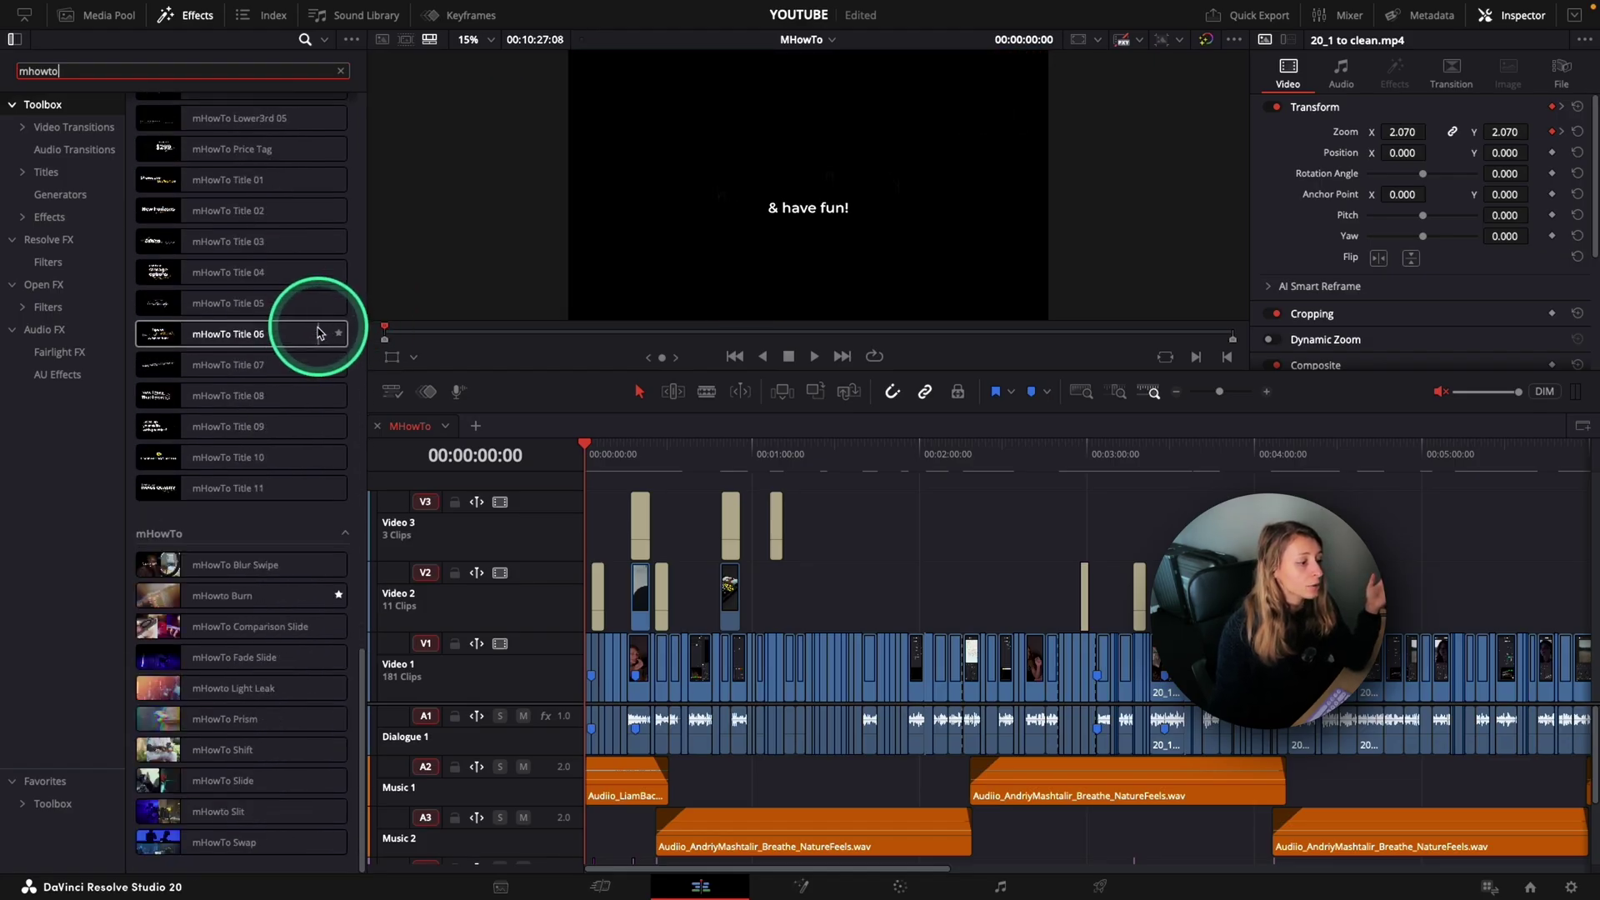
pyautogui.scroll(20, 322, 334)
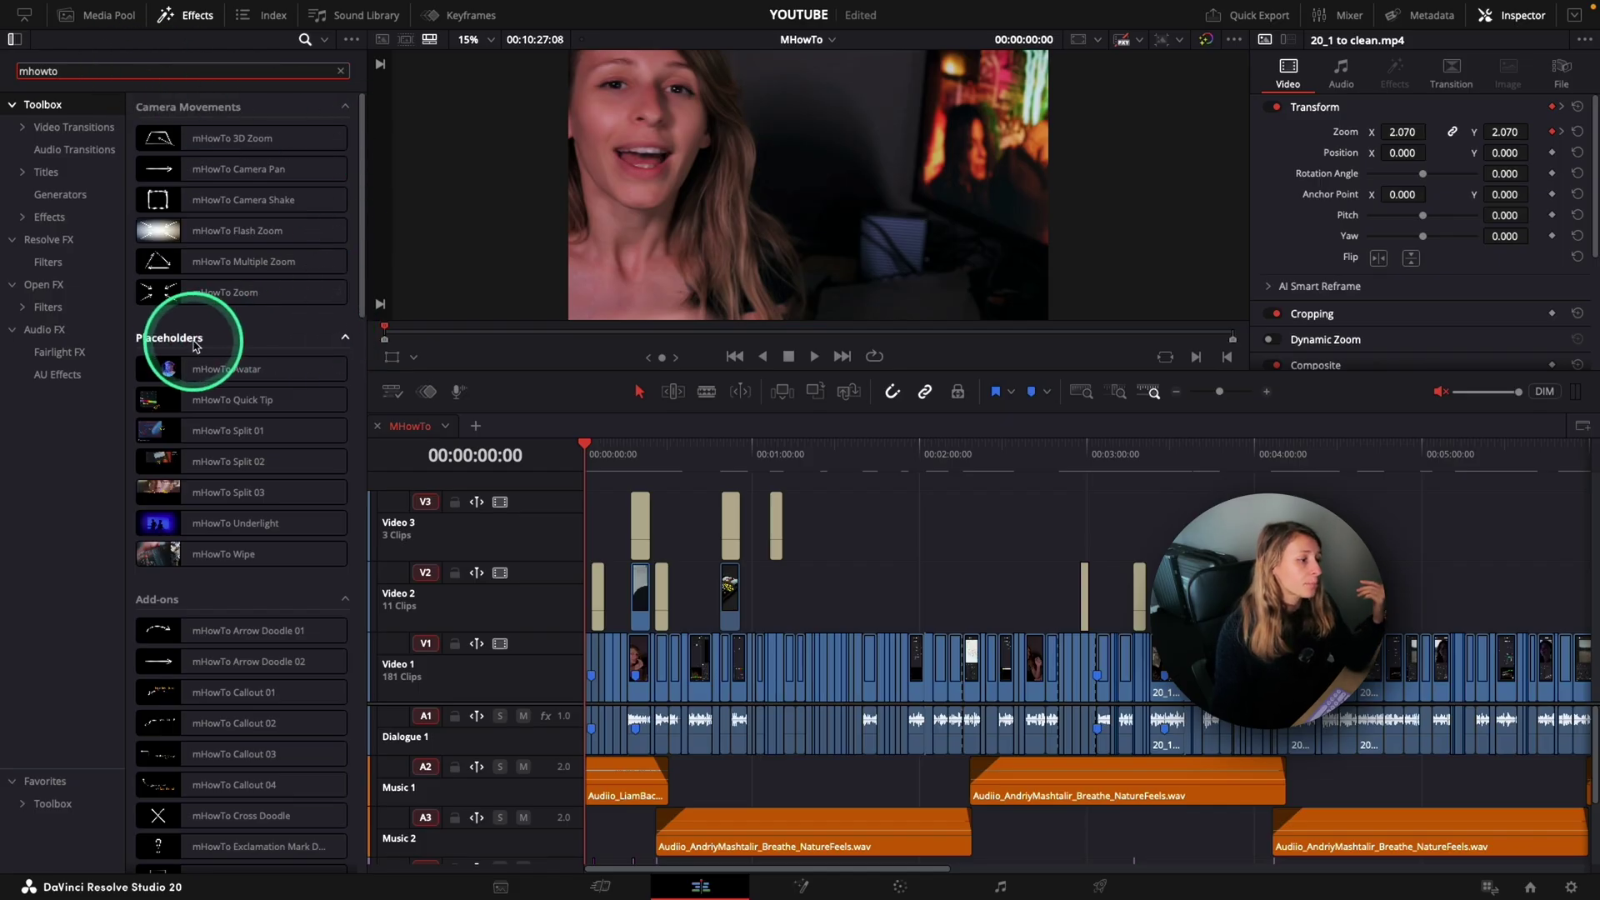
pyautogui.scroll(-10, 193, 344)
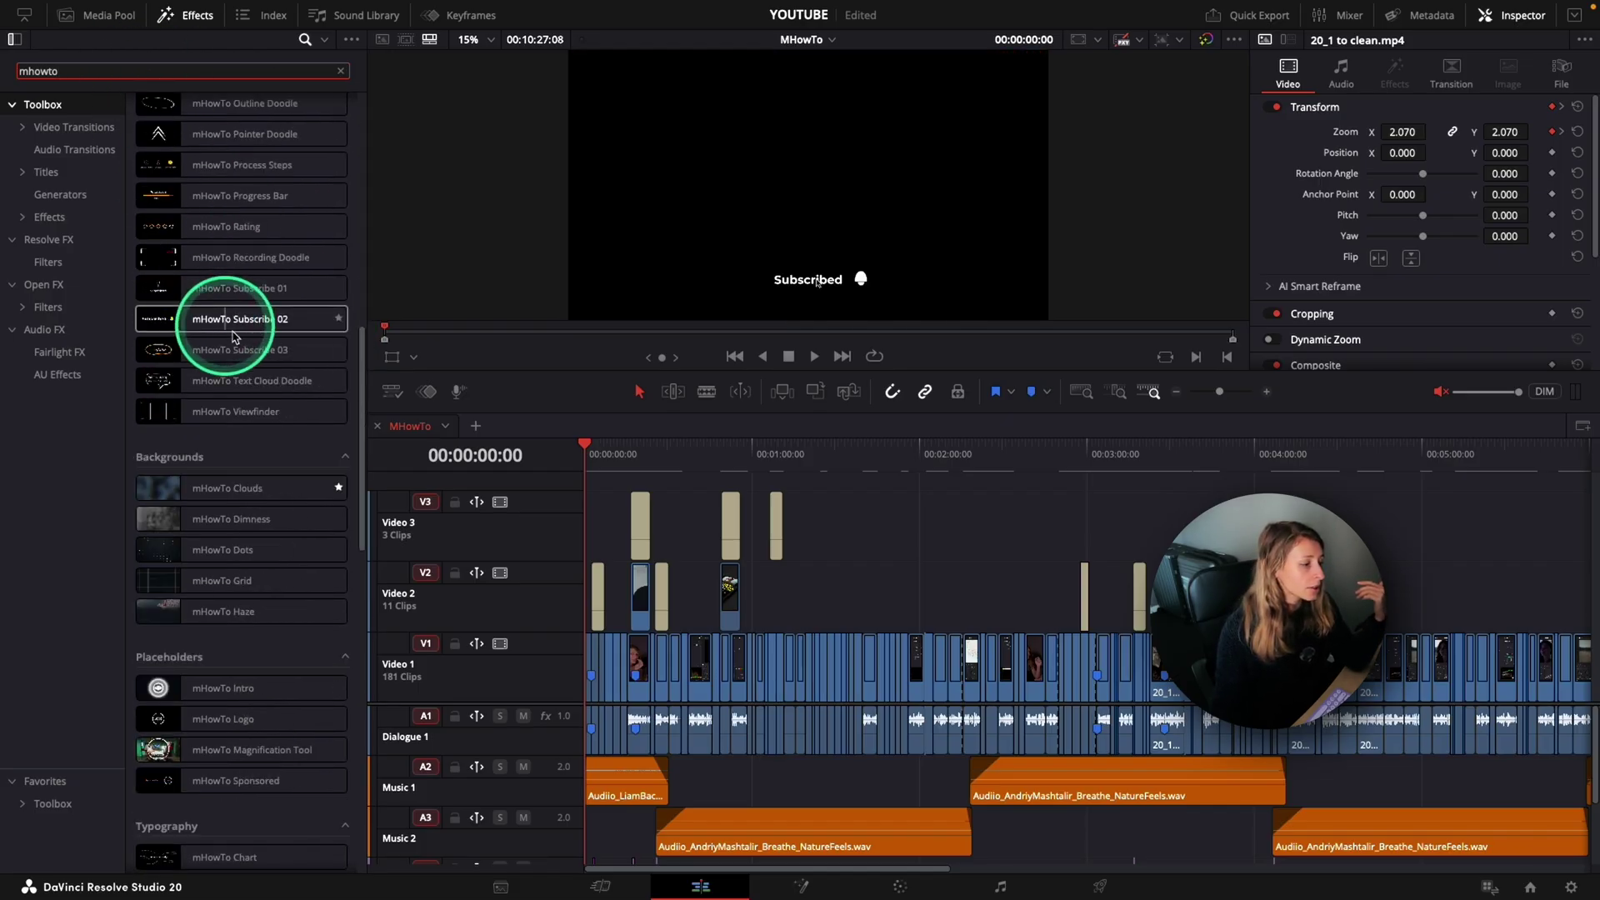
pyautogui.scroll(-10, 247, 354)
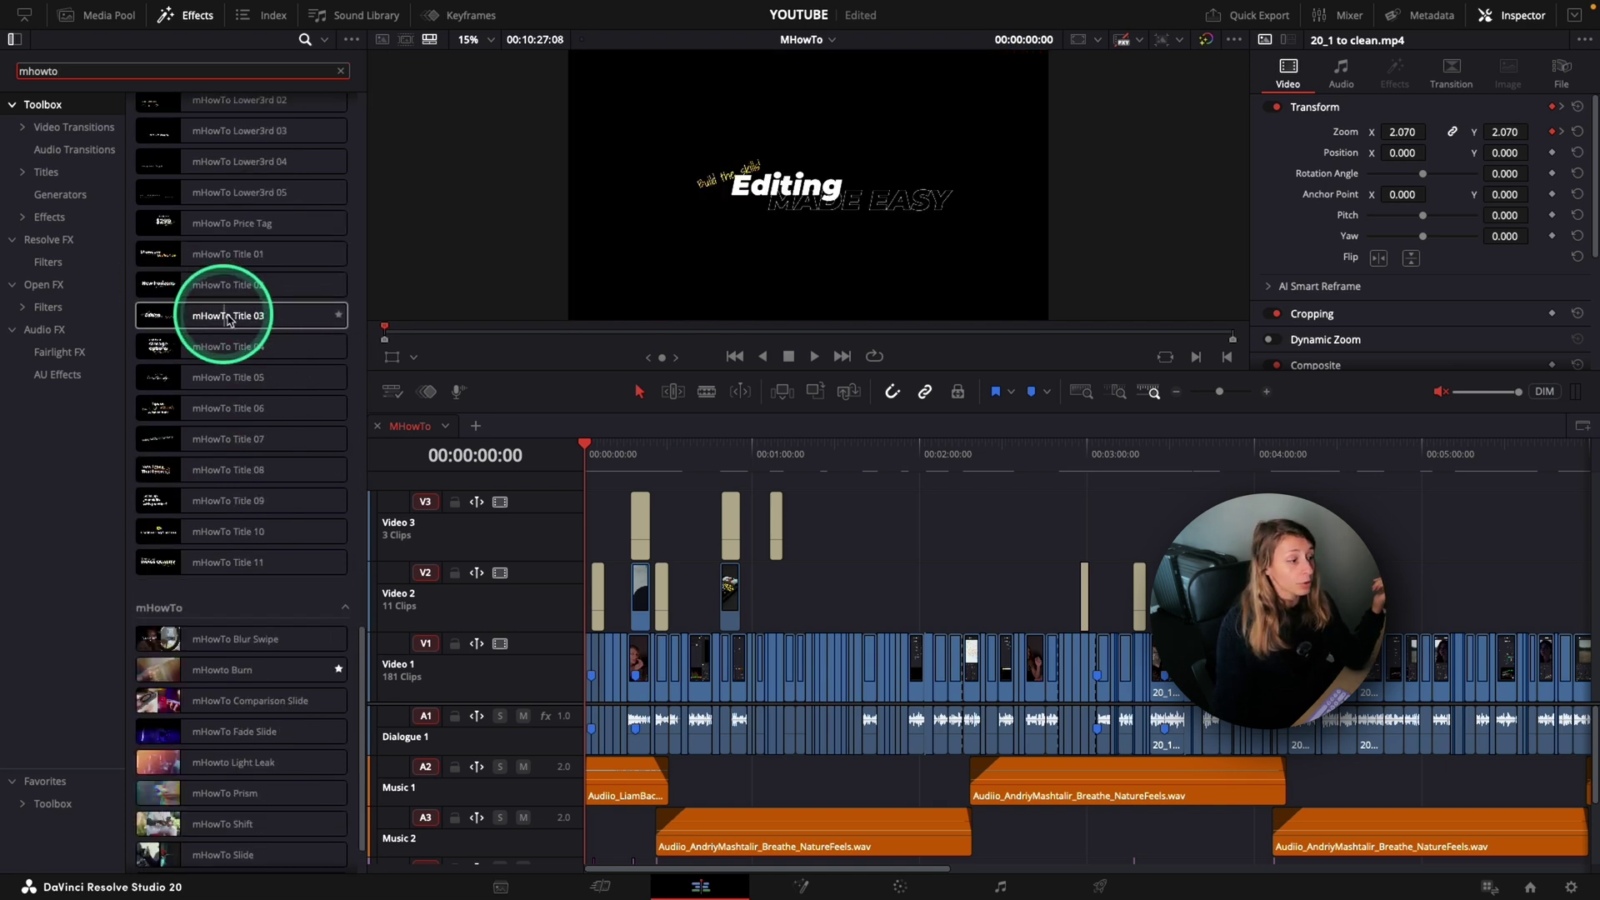
pyautogui.scroll(-2, 258, 589)
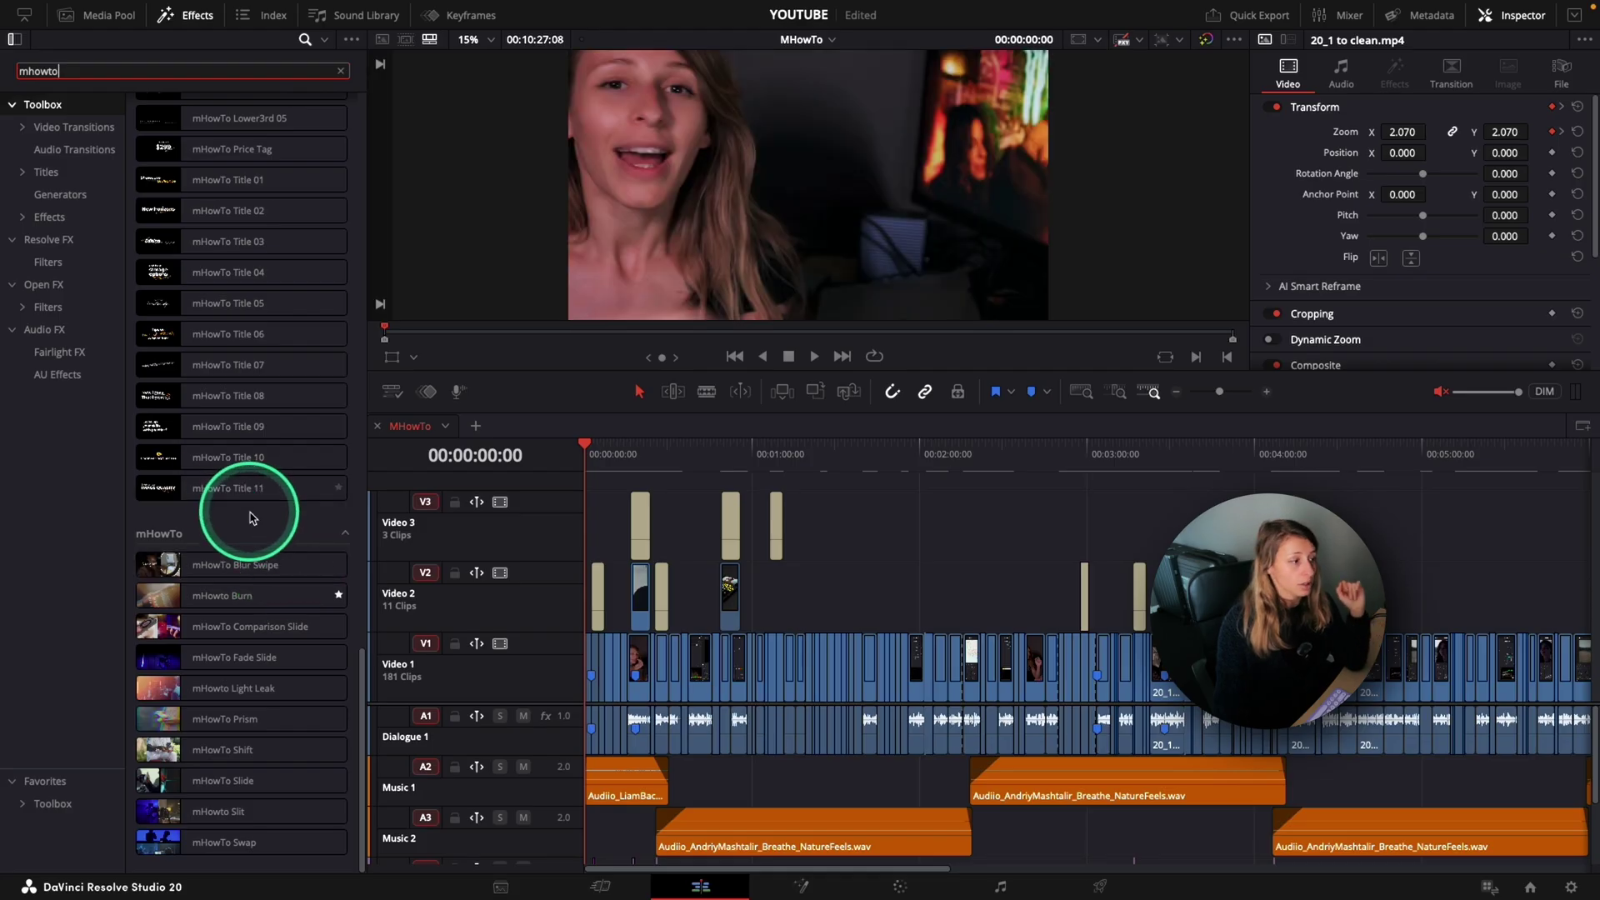
pyautogui.scroll(10, 284, 433)
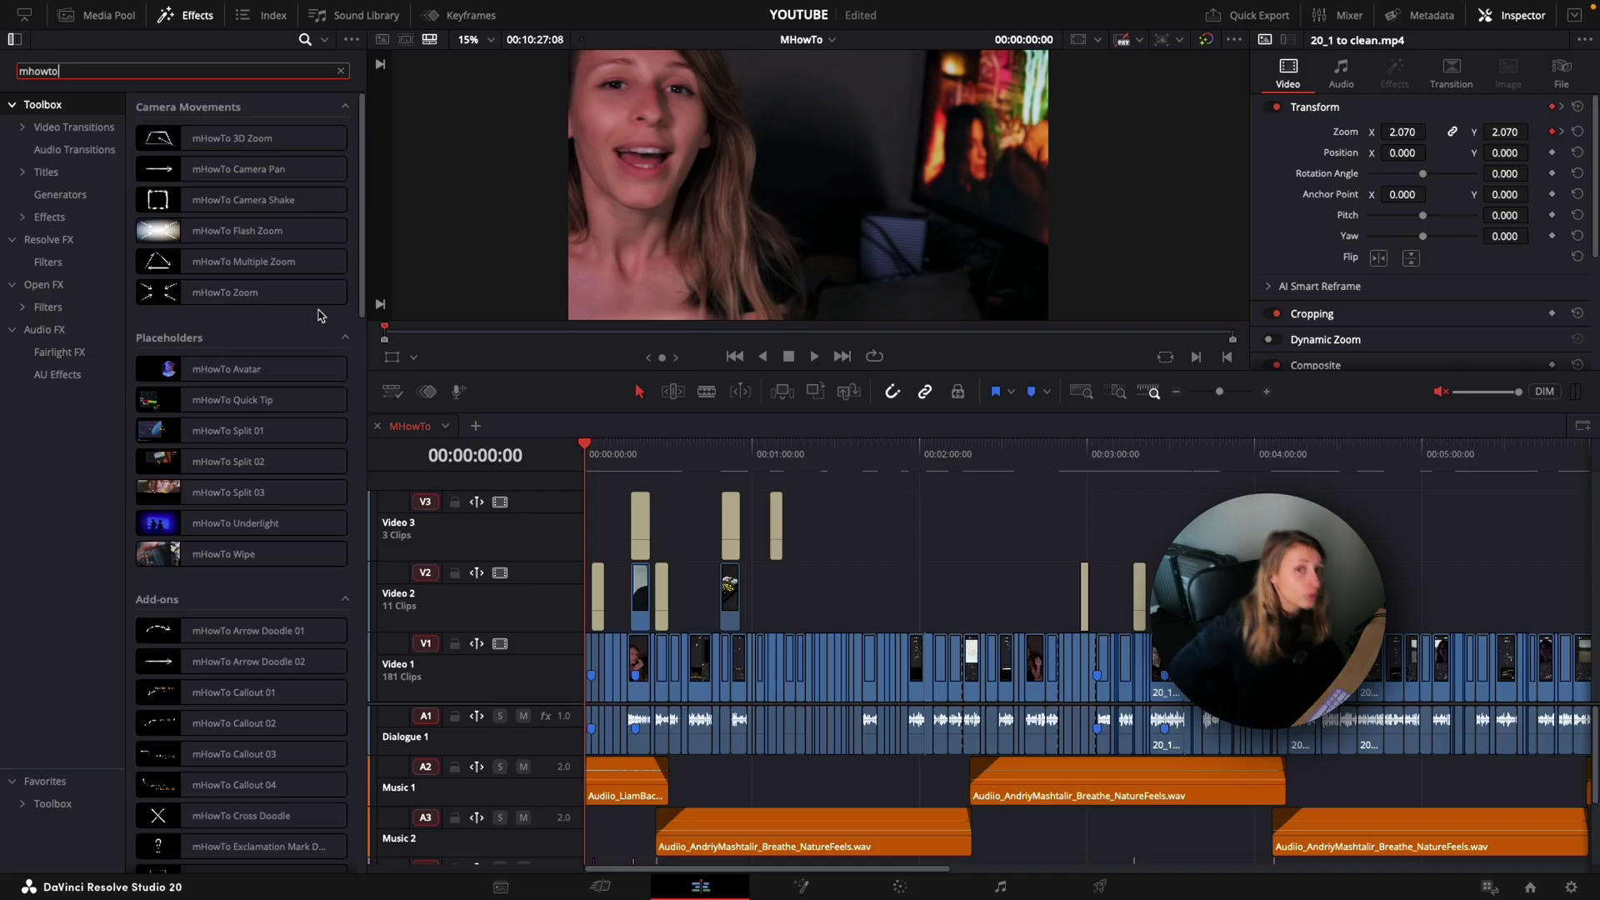
pyautogui.click(108, 810)
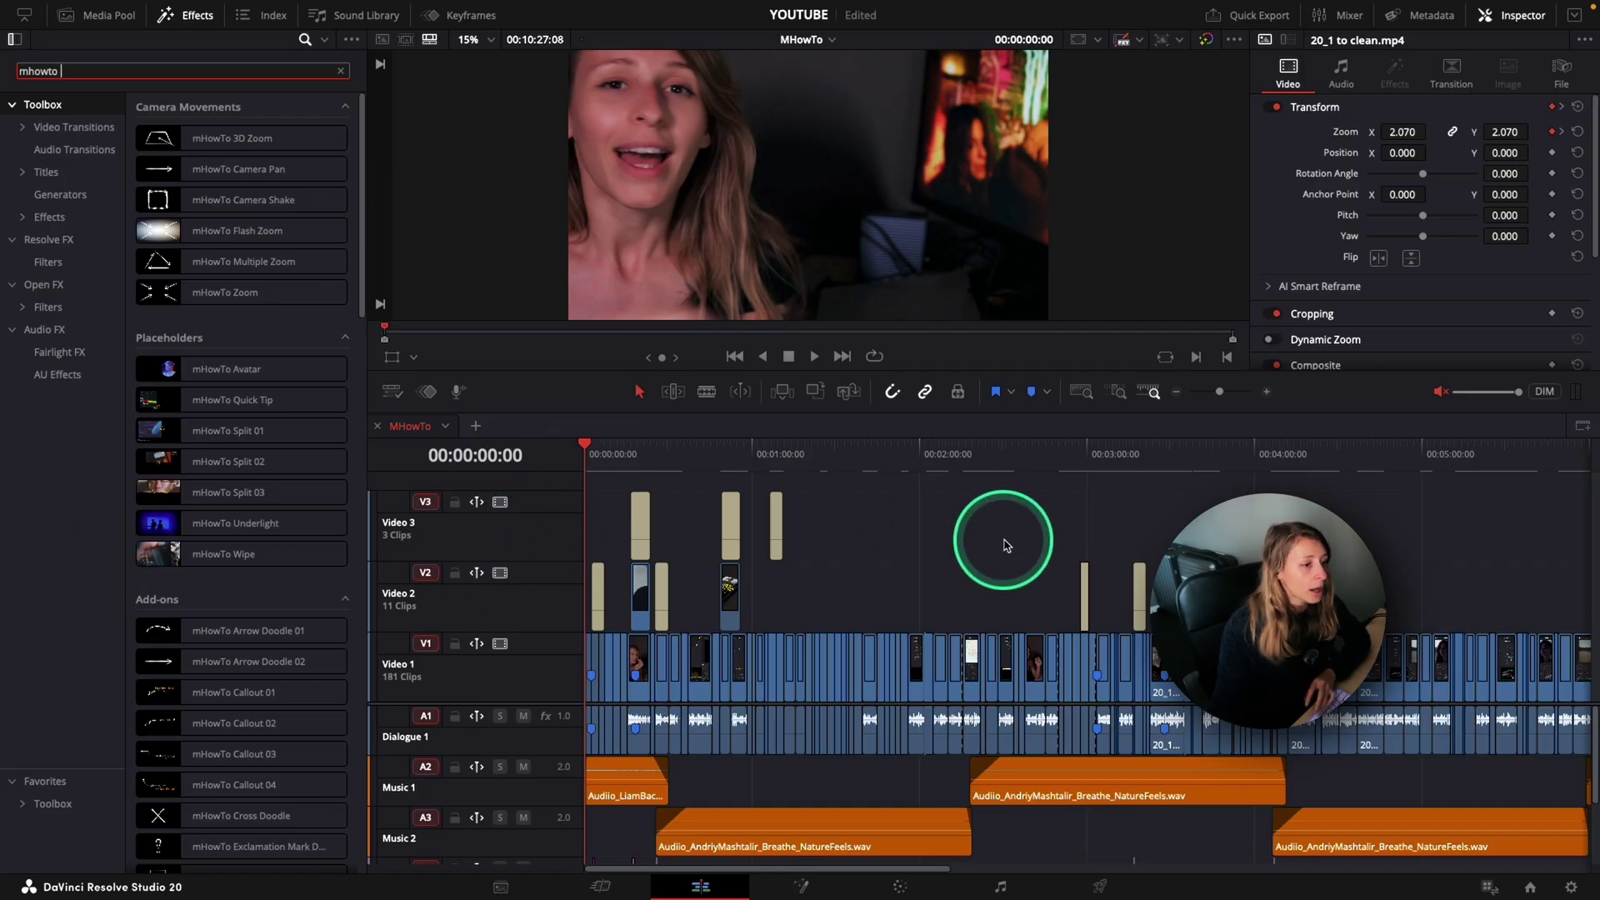
pyautogui.click(609, 505)
pyautogui.press('space')
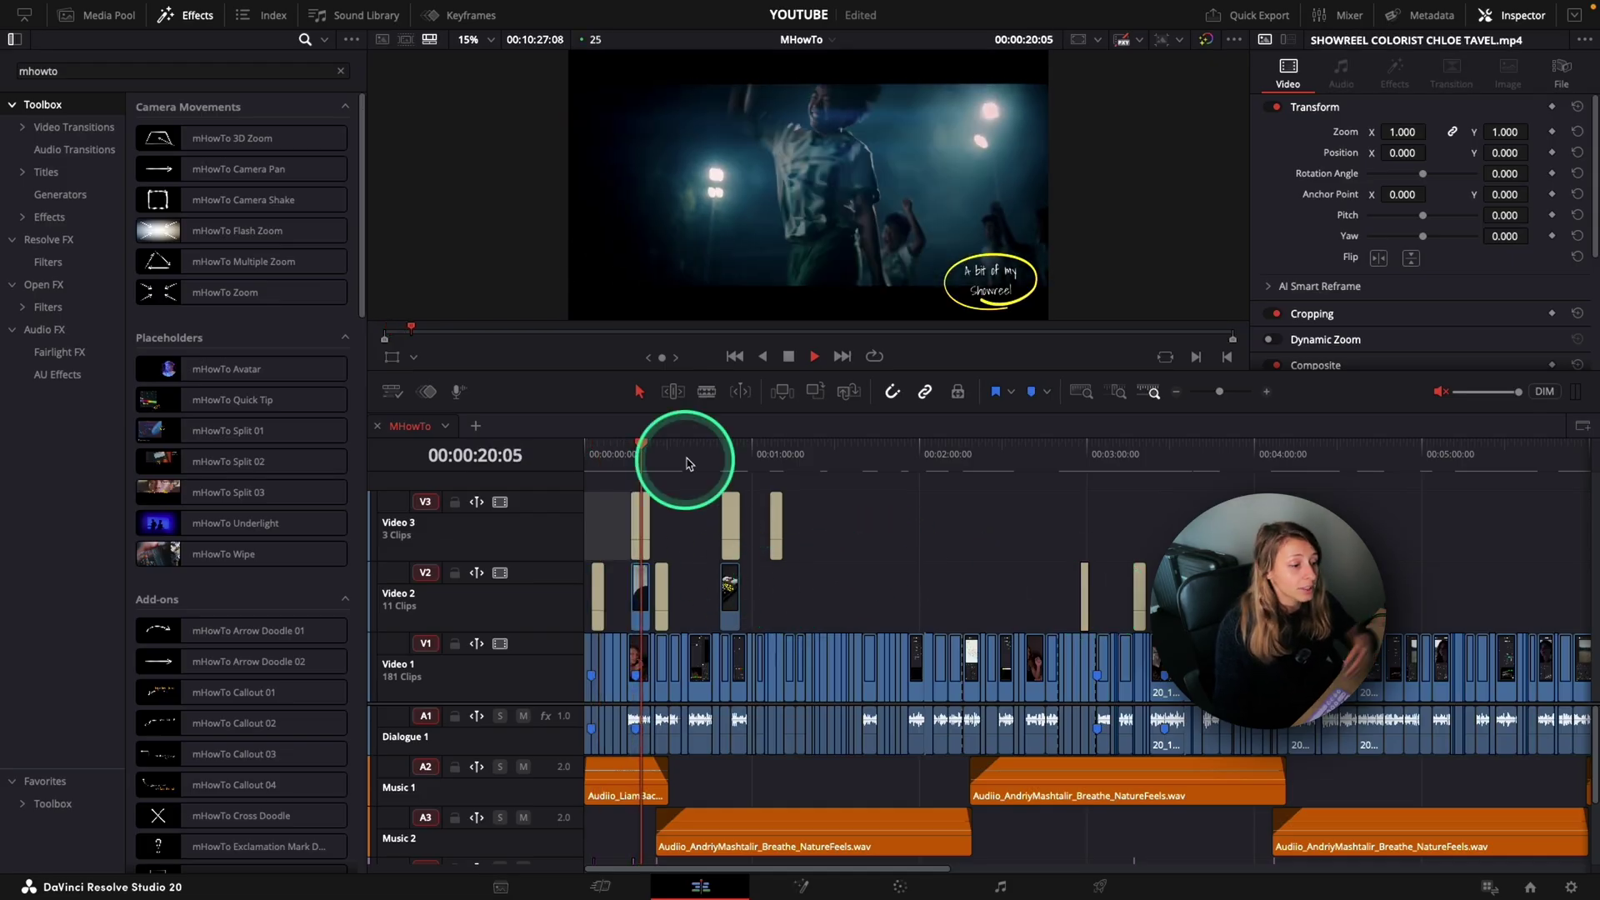
pyautogui.click(660, 463)
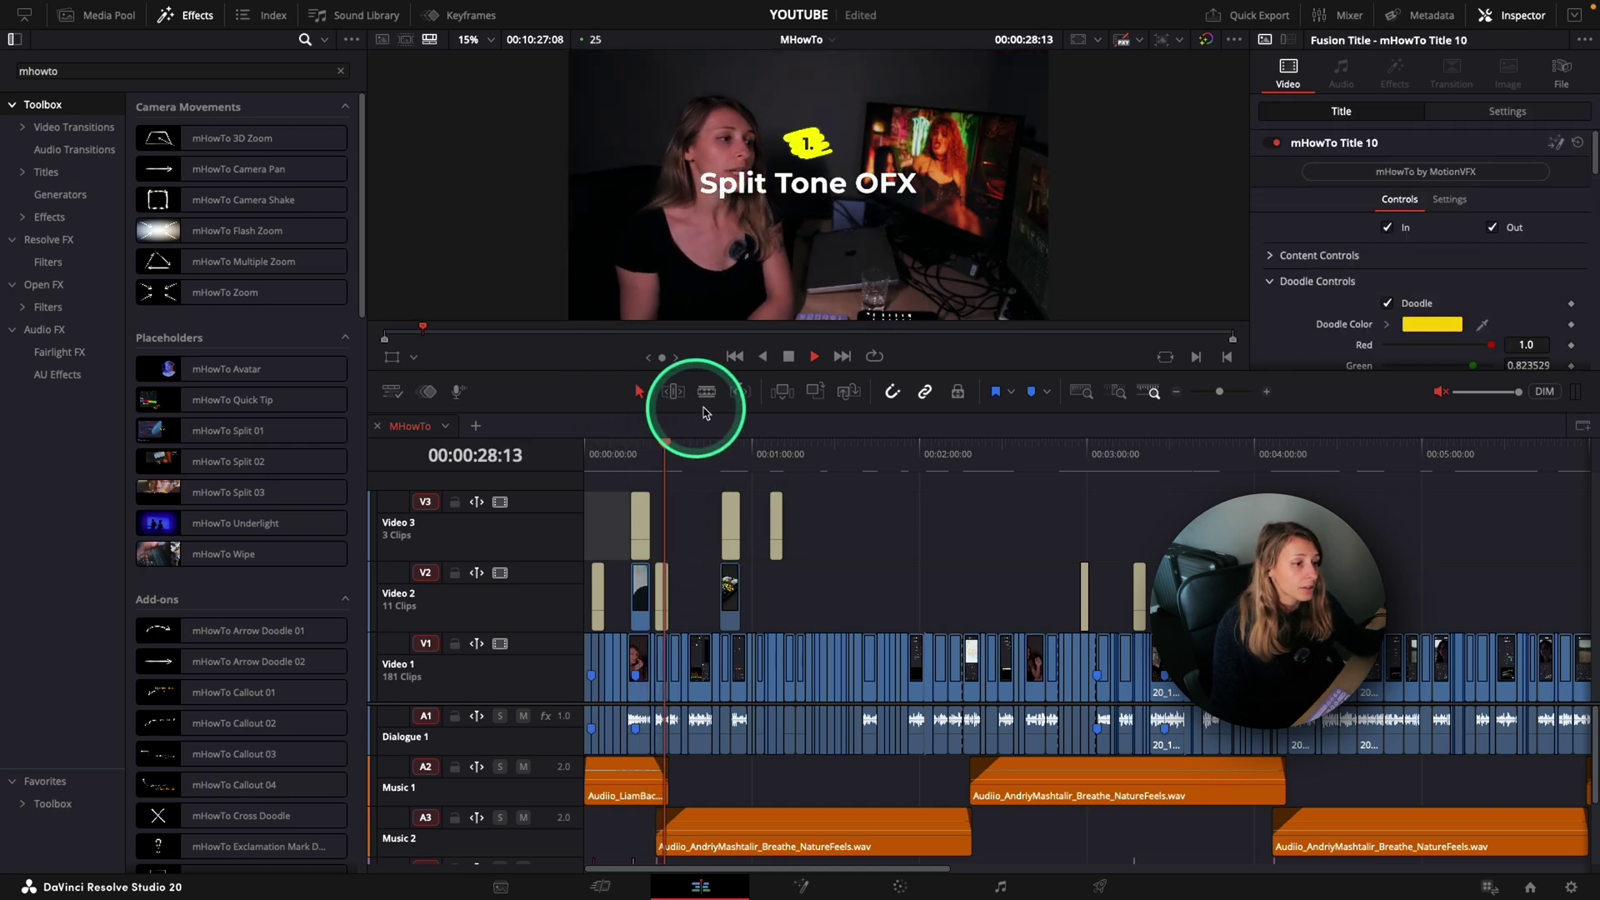
pyautogui.hotkey('alt', '/')
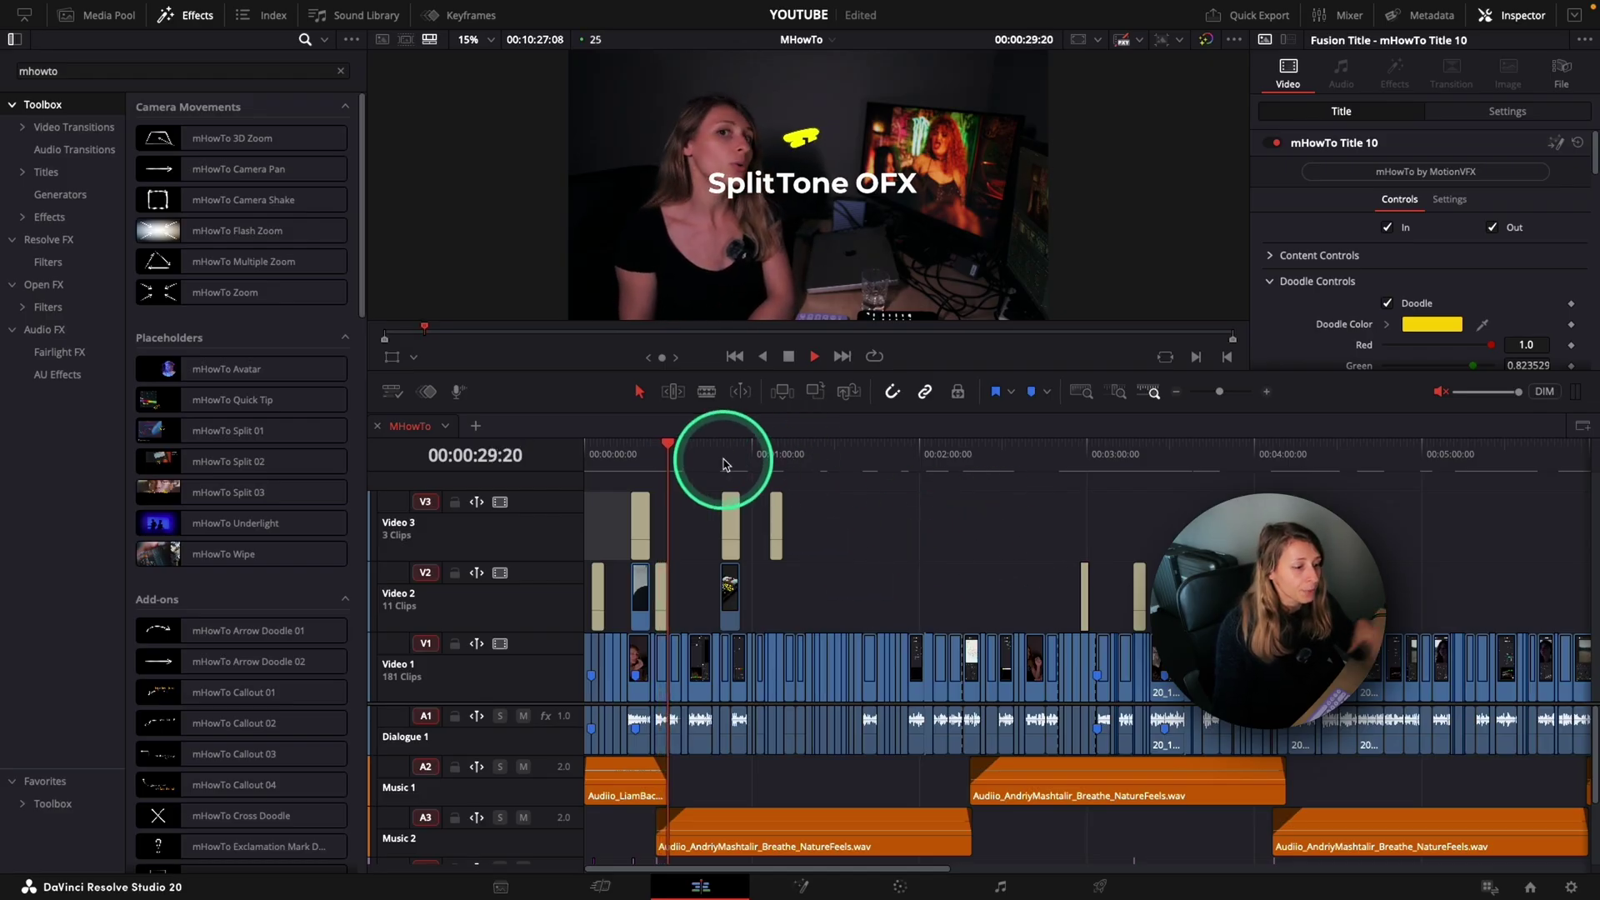
pyautogui.click(614, 457)
pyautogui.scroll(-10, 289, 585)
pyautogui.scroll(5, 287, 541)
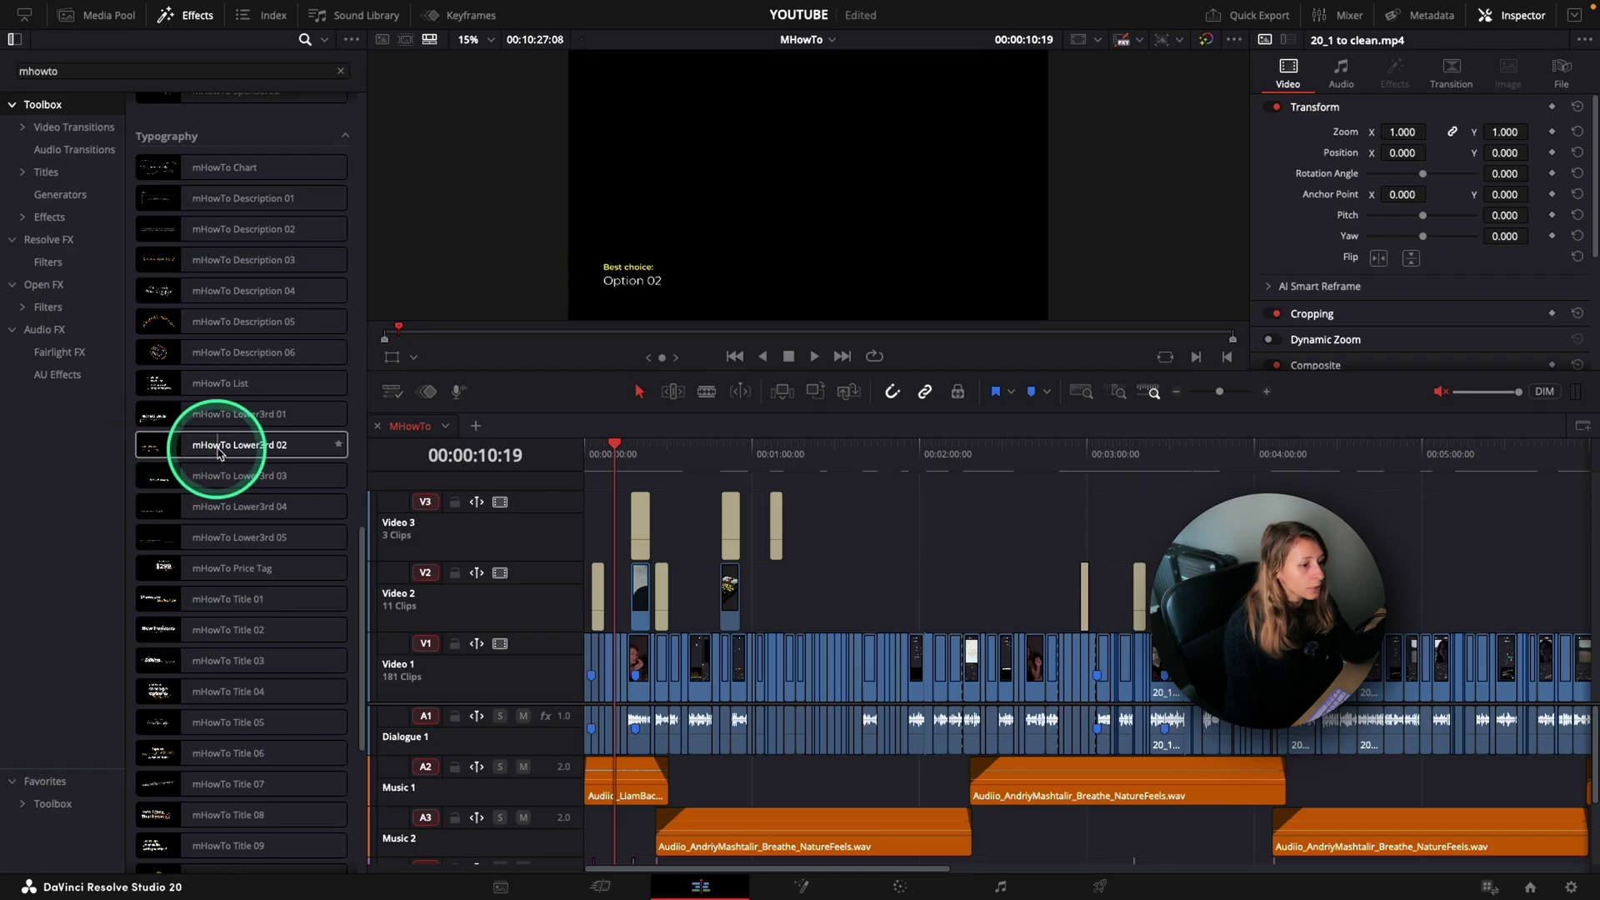
# Place the mHowTo Lower3rd 01 title on Video 2 over the clip.
pyautogui.click(277, 457)
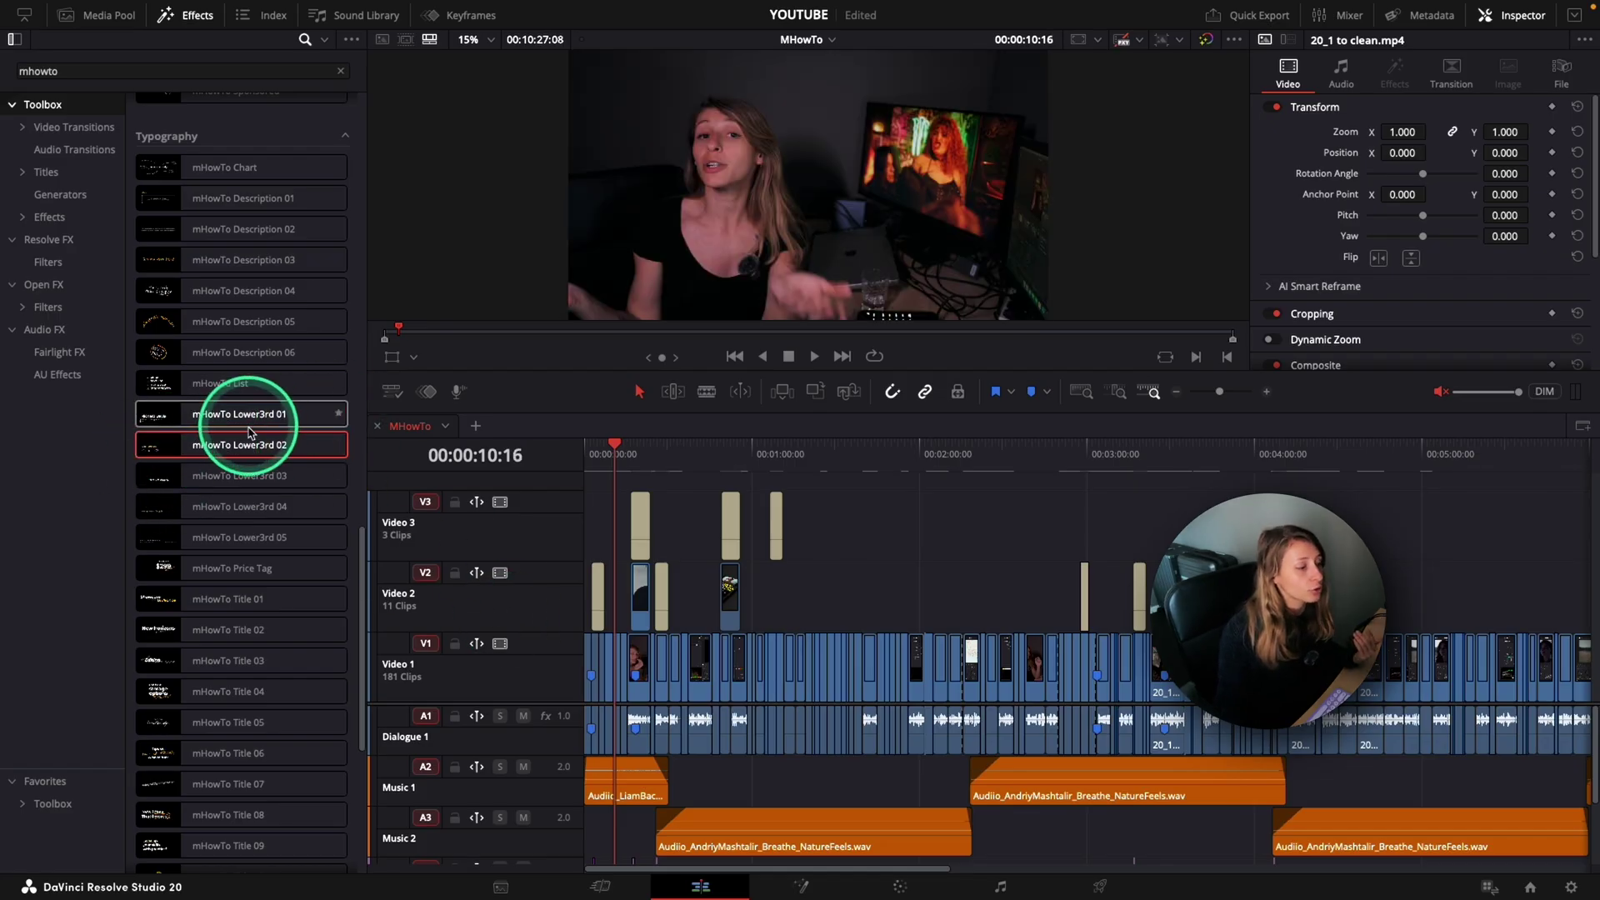
pyautogui.click(215, 417)
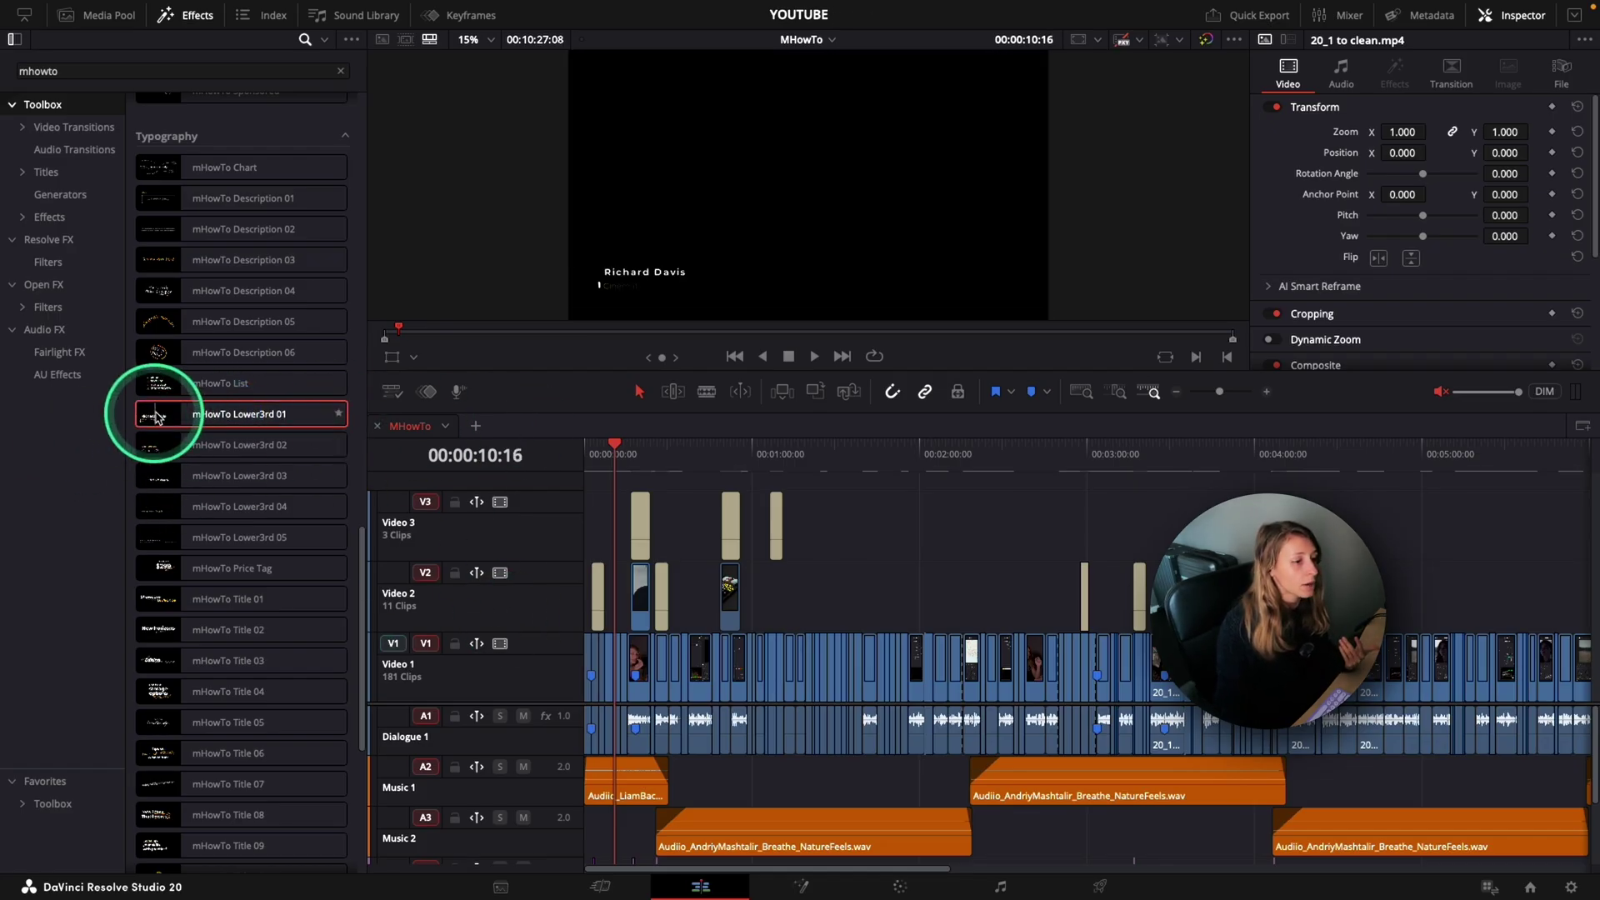
pyautogui.moveTo(175, 417); pyautogui.dragTo(617, 617)
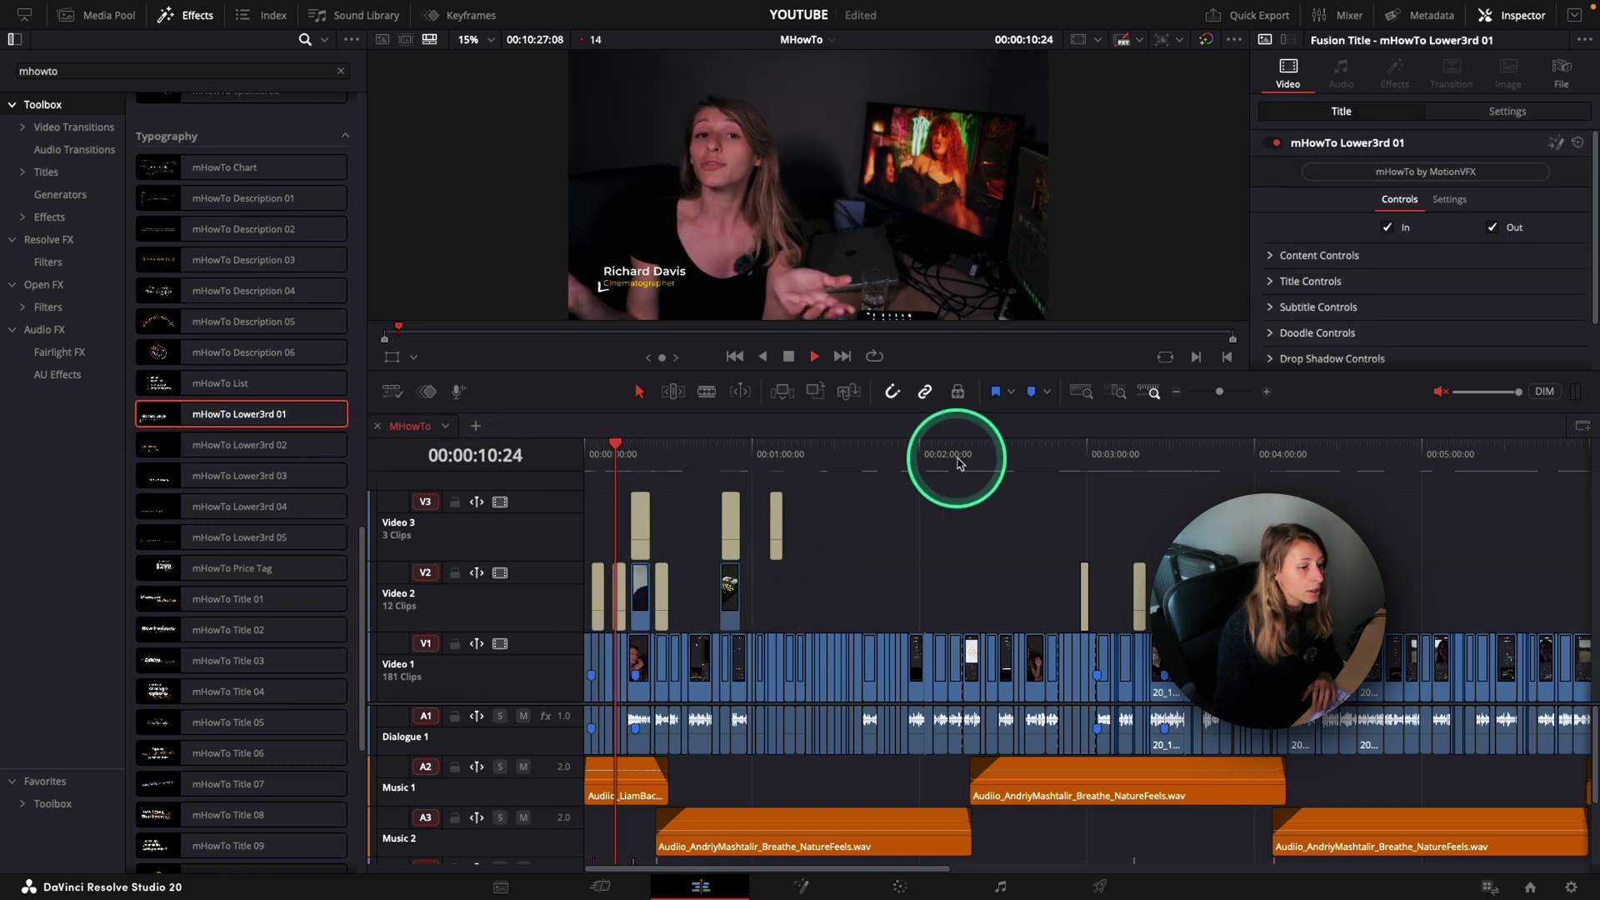
# Replace the lower third's name text and set its subtitle to 'Colorist' in the Inspector.
pyautogui.click(1271, 284)
pyautogui.click(1301, 325)
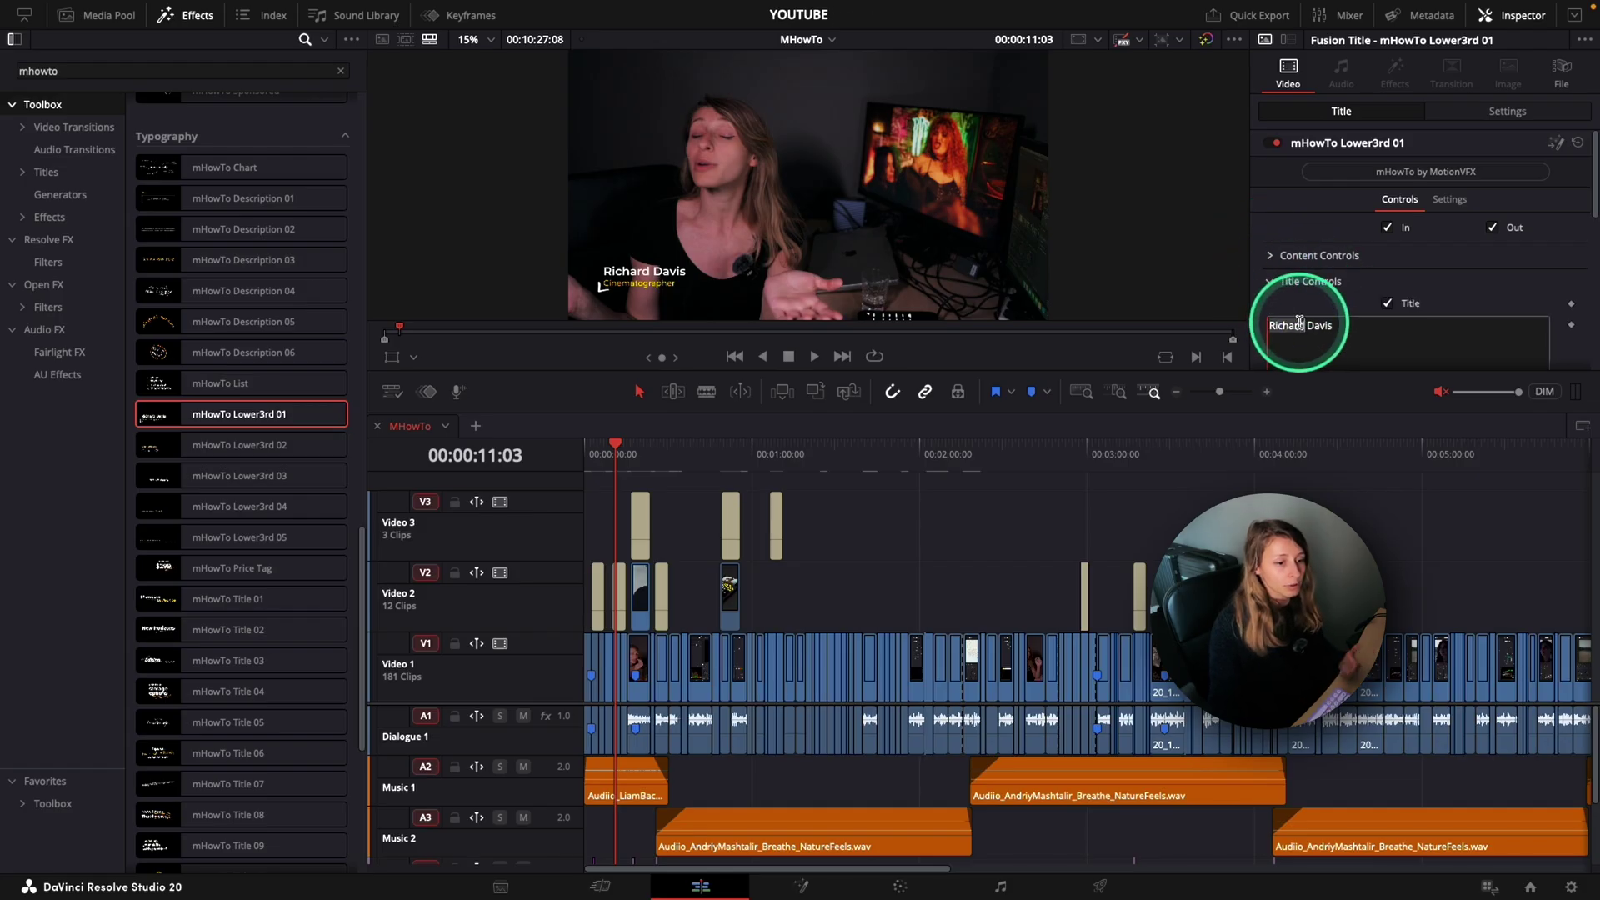
pyautogui.moveTo(1321, 327); pyautogui.dragTo(1211, 327)
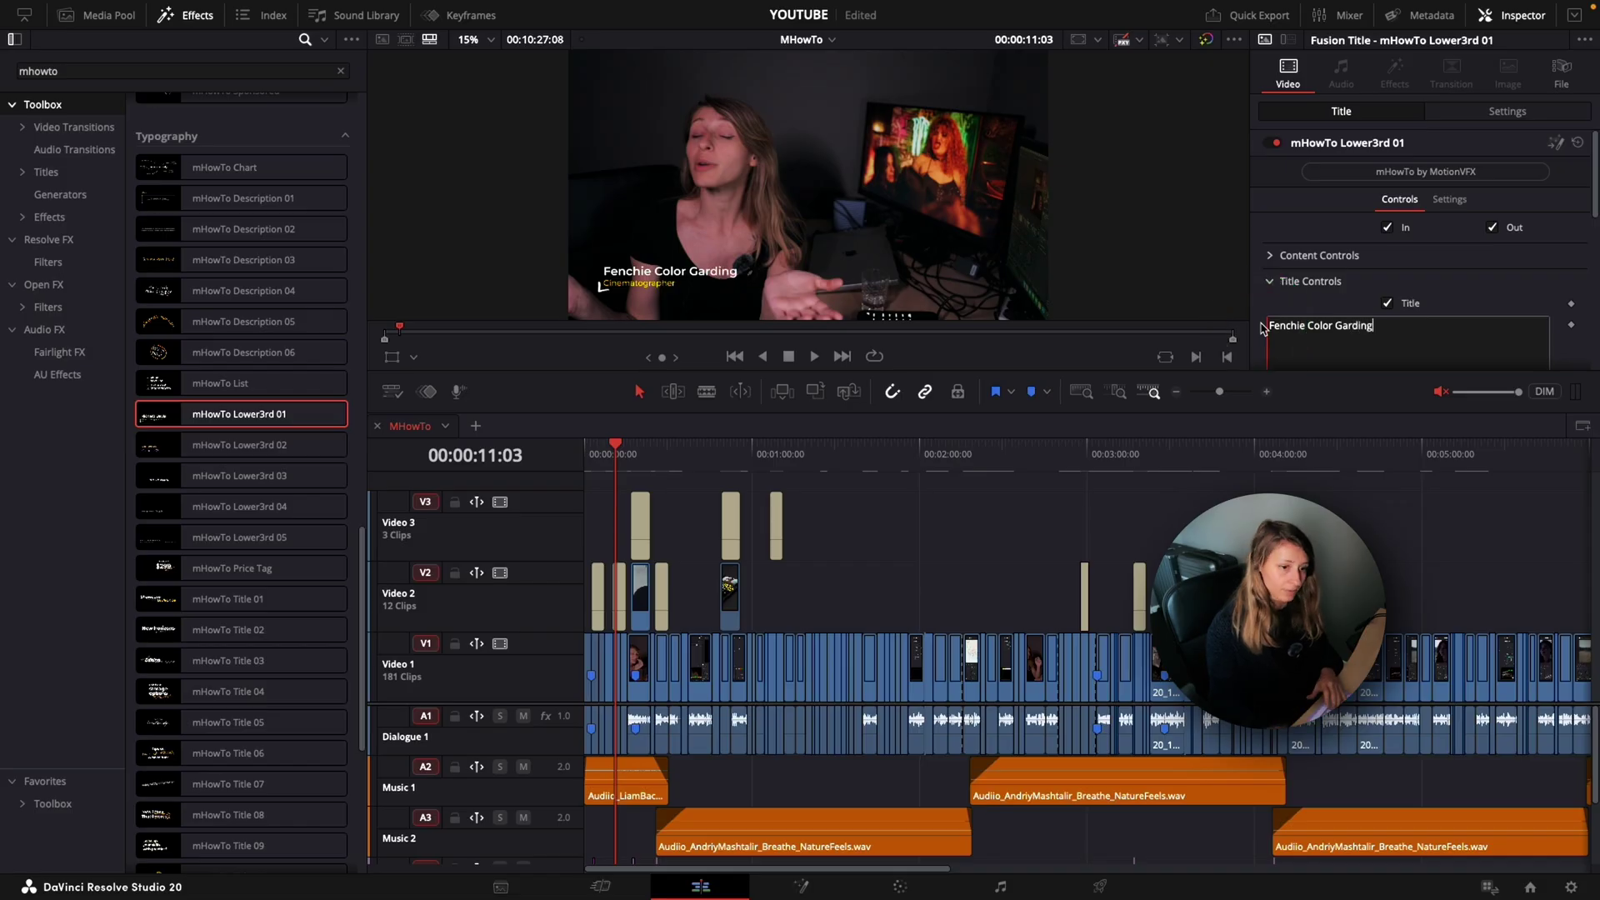
pyautogui.scroll(-5, 1333, 291)
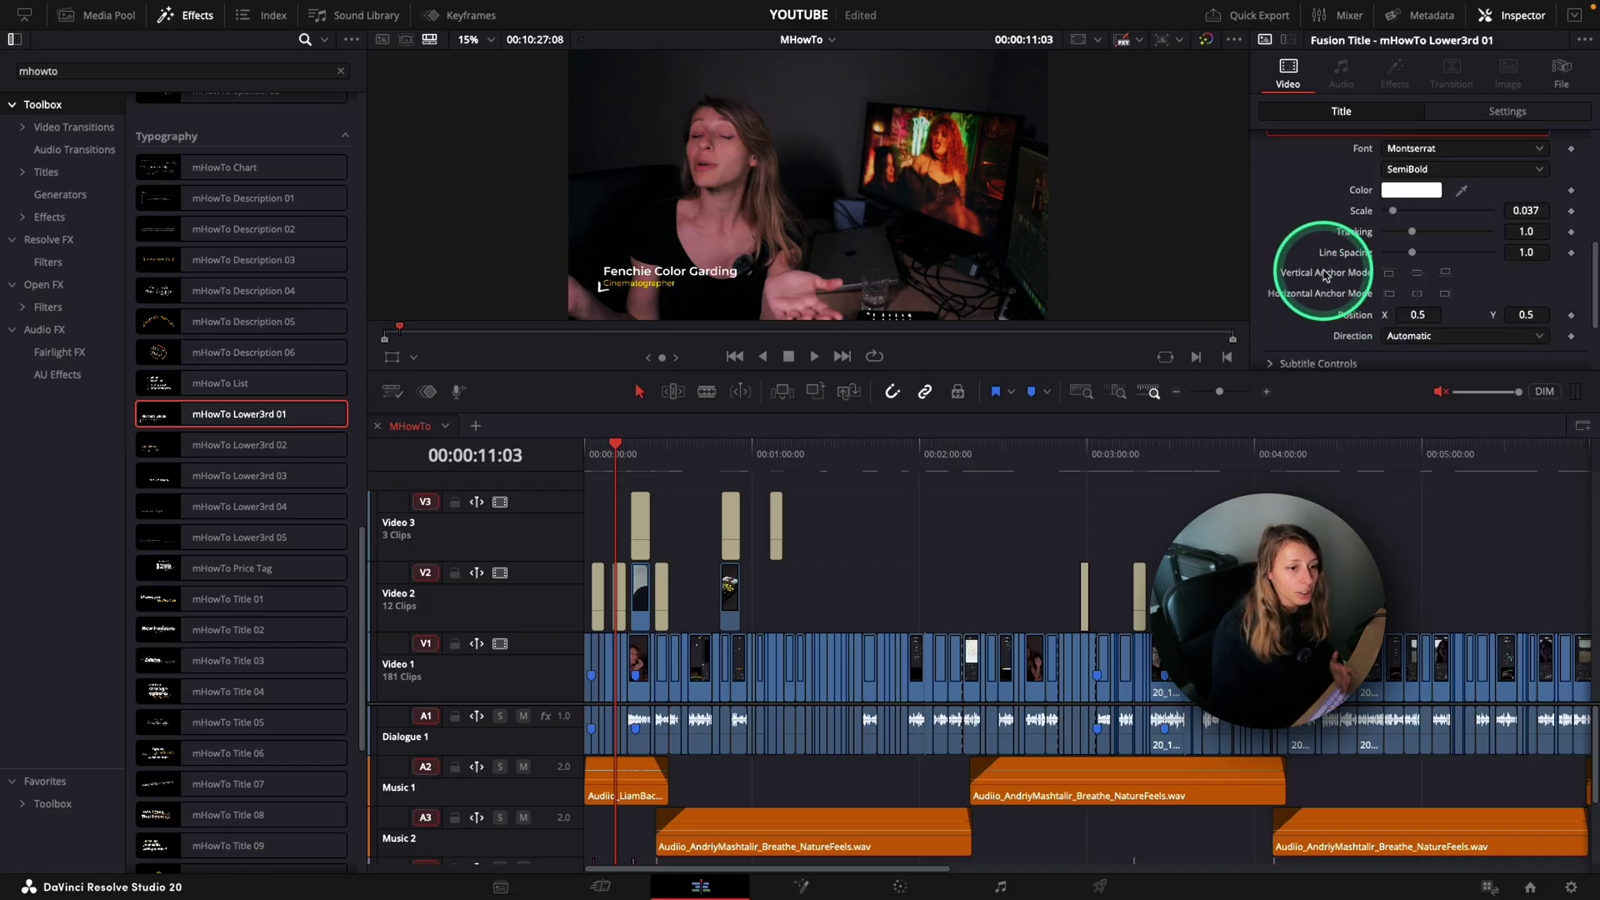
pyautogui.scroll(-3, 1325, 276)
pyautogui.click(1273, 254)
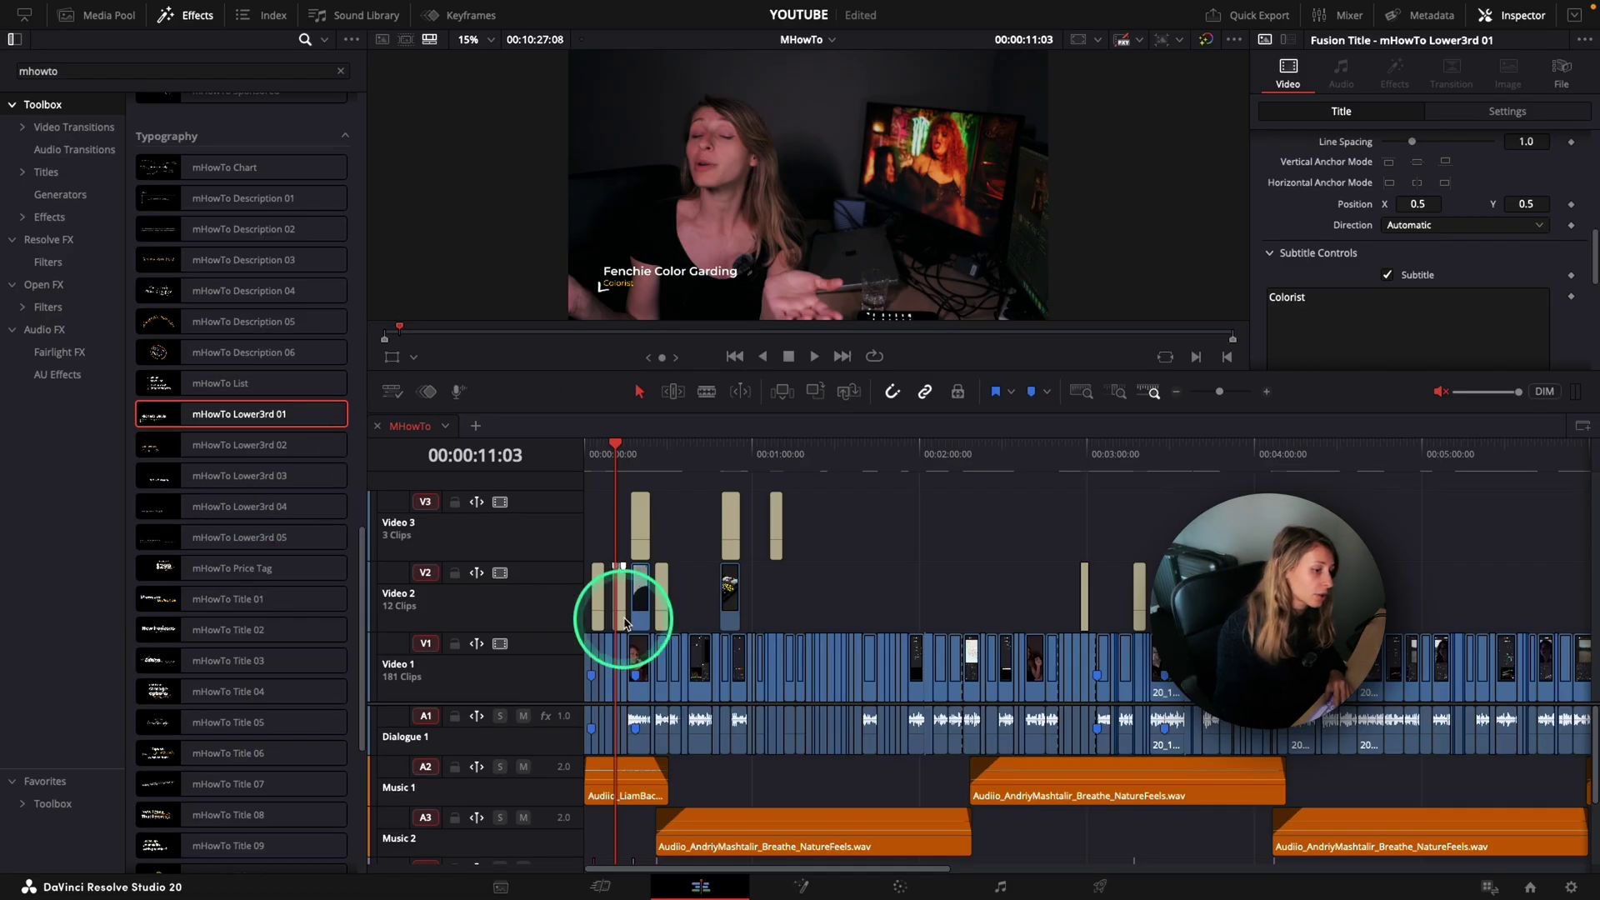
# Delete the trial lower third and play back the '5 NEW COLOR TOOLS!' opening title.
pyautogui.press('Delete')
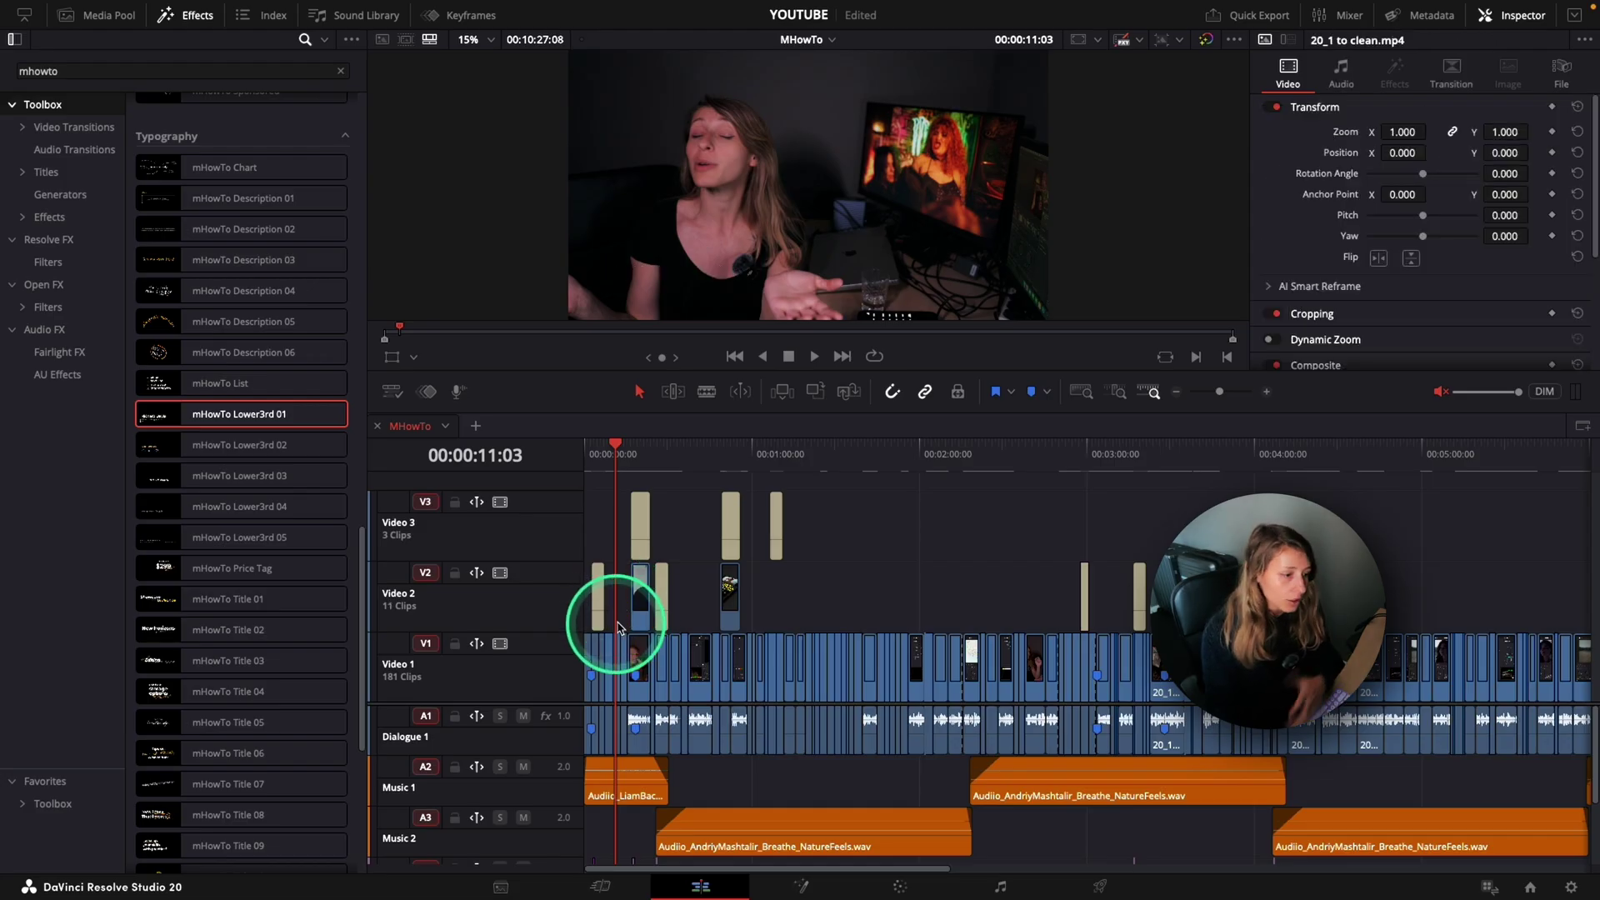
pyautogui.moveTo(614, 463); pyautogui.dragTo(600, 458)
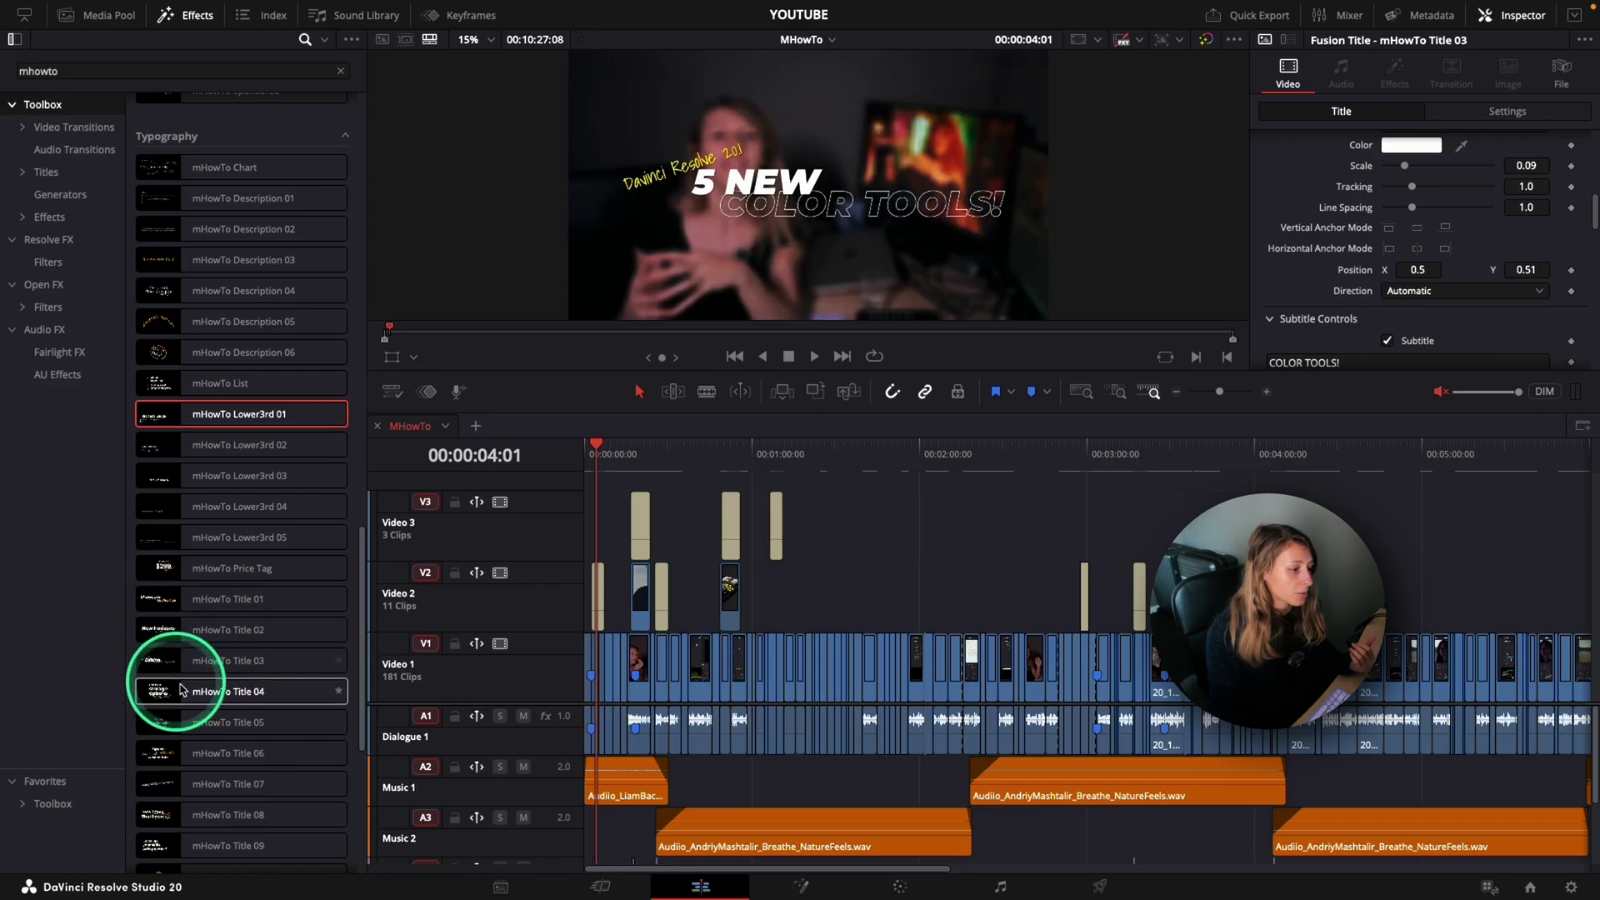
pyautogui.press('space')
pyautogui.click(594, 450)
pyautogui.click(989, 558)
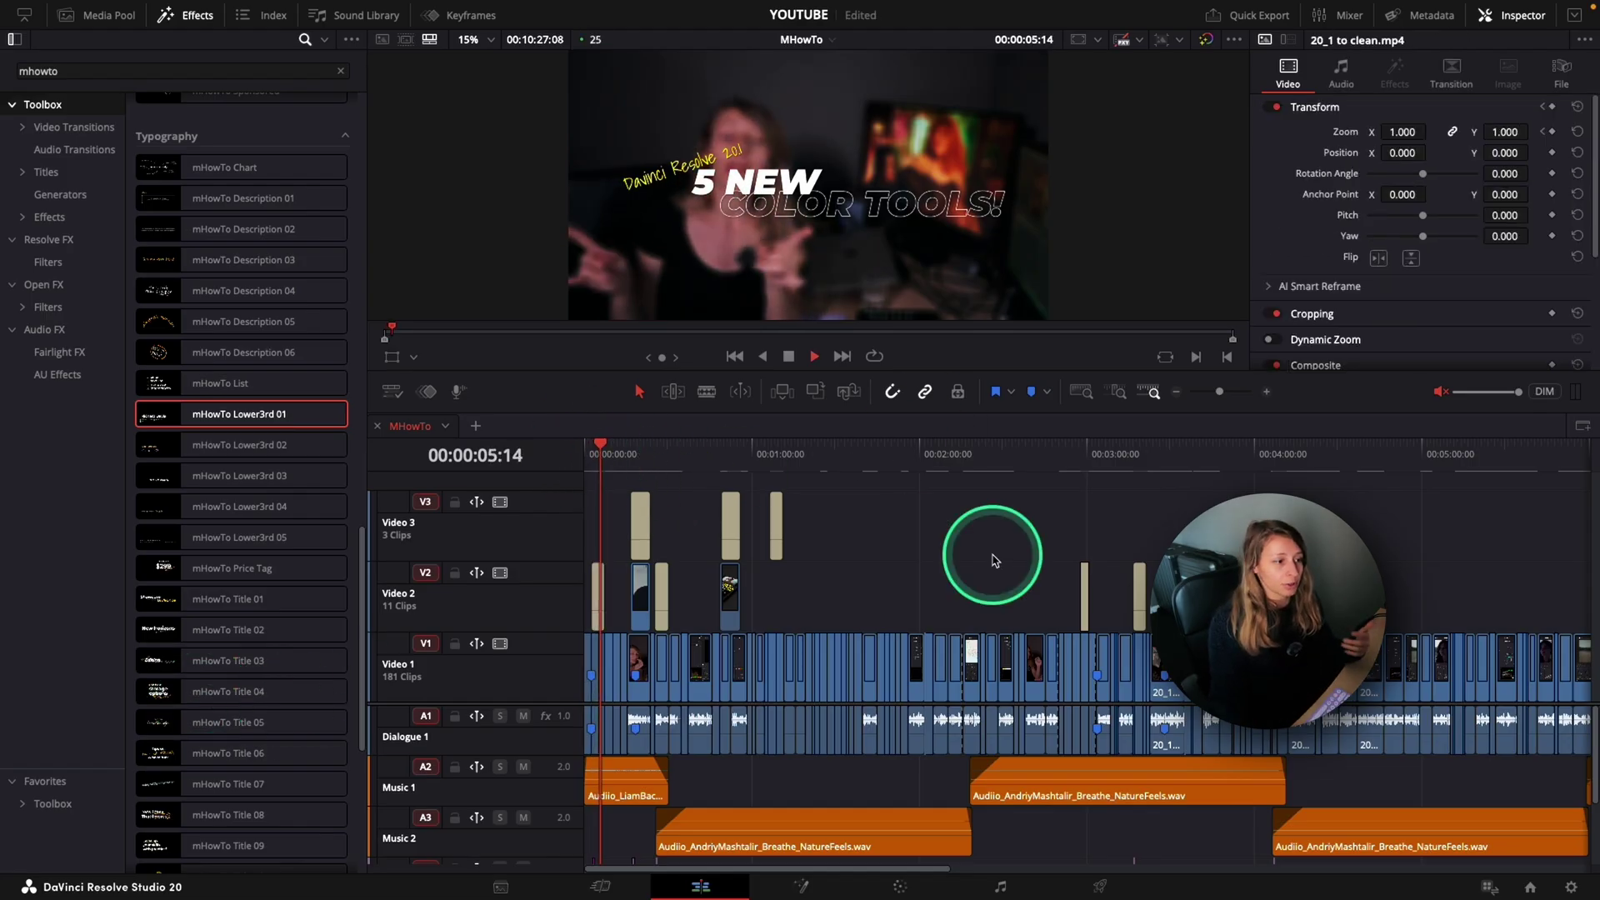
pyautogui.press('space')
pyautogui.click(644, 177)
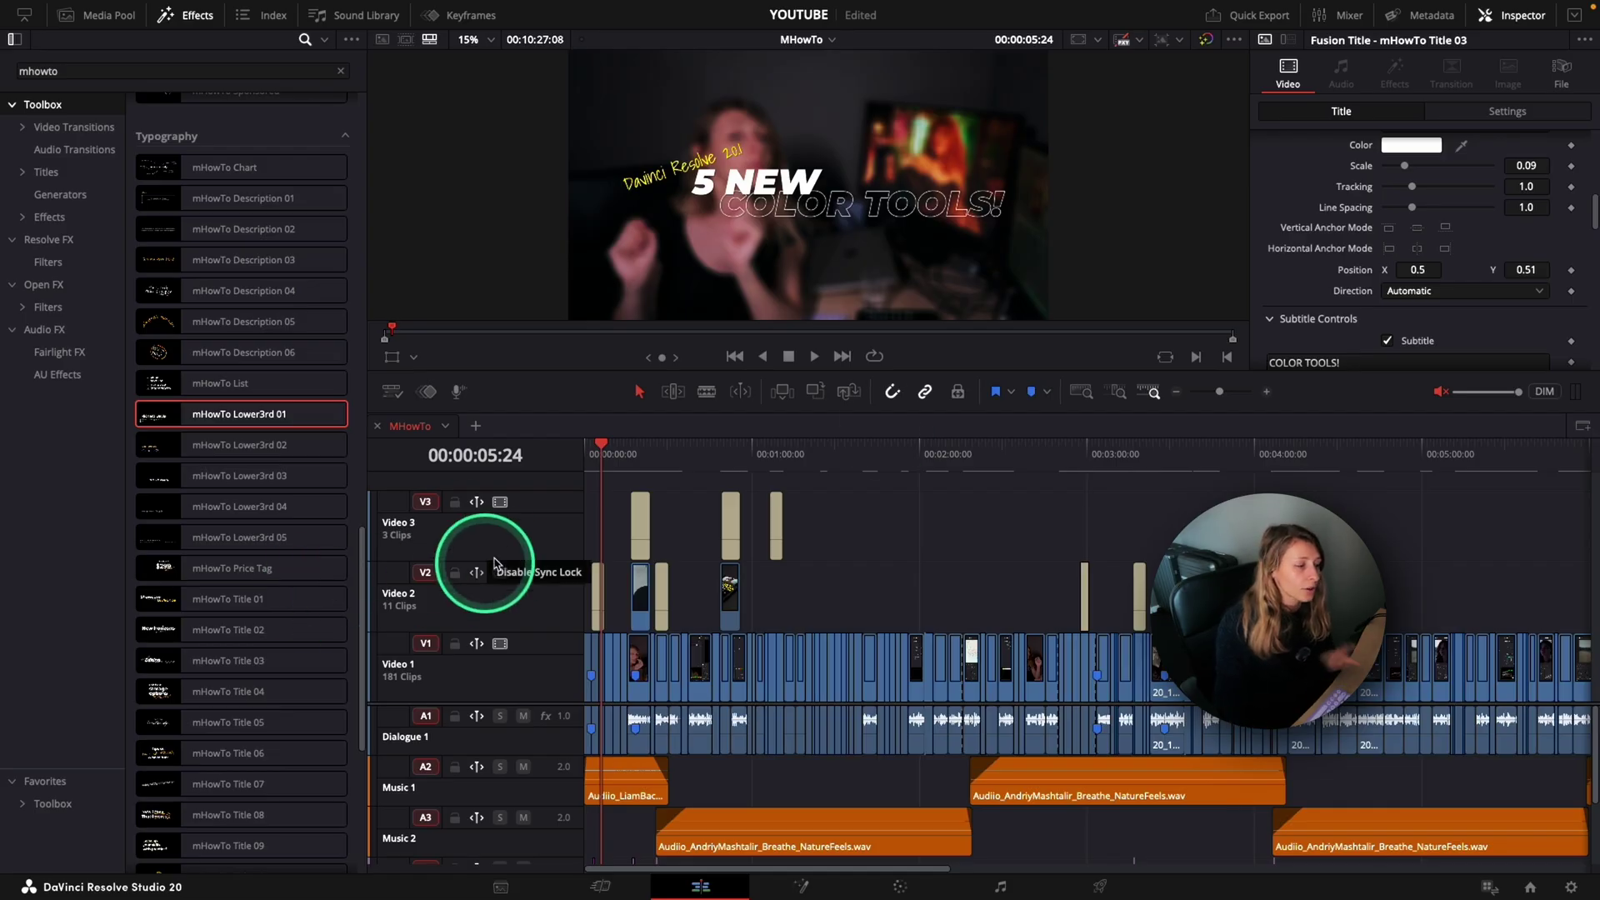
# Jump to the next marker, play the LUTs bundle shot, and enlarge the viewer above the timeline.
pyautogui.hotkey('shift', 'Down')
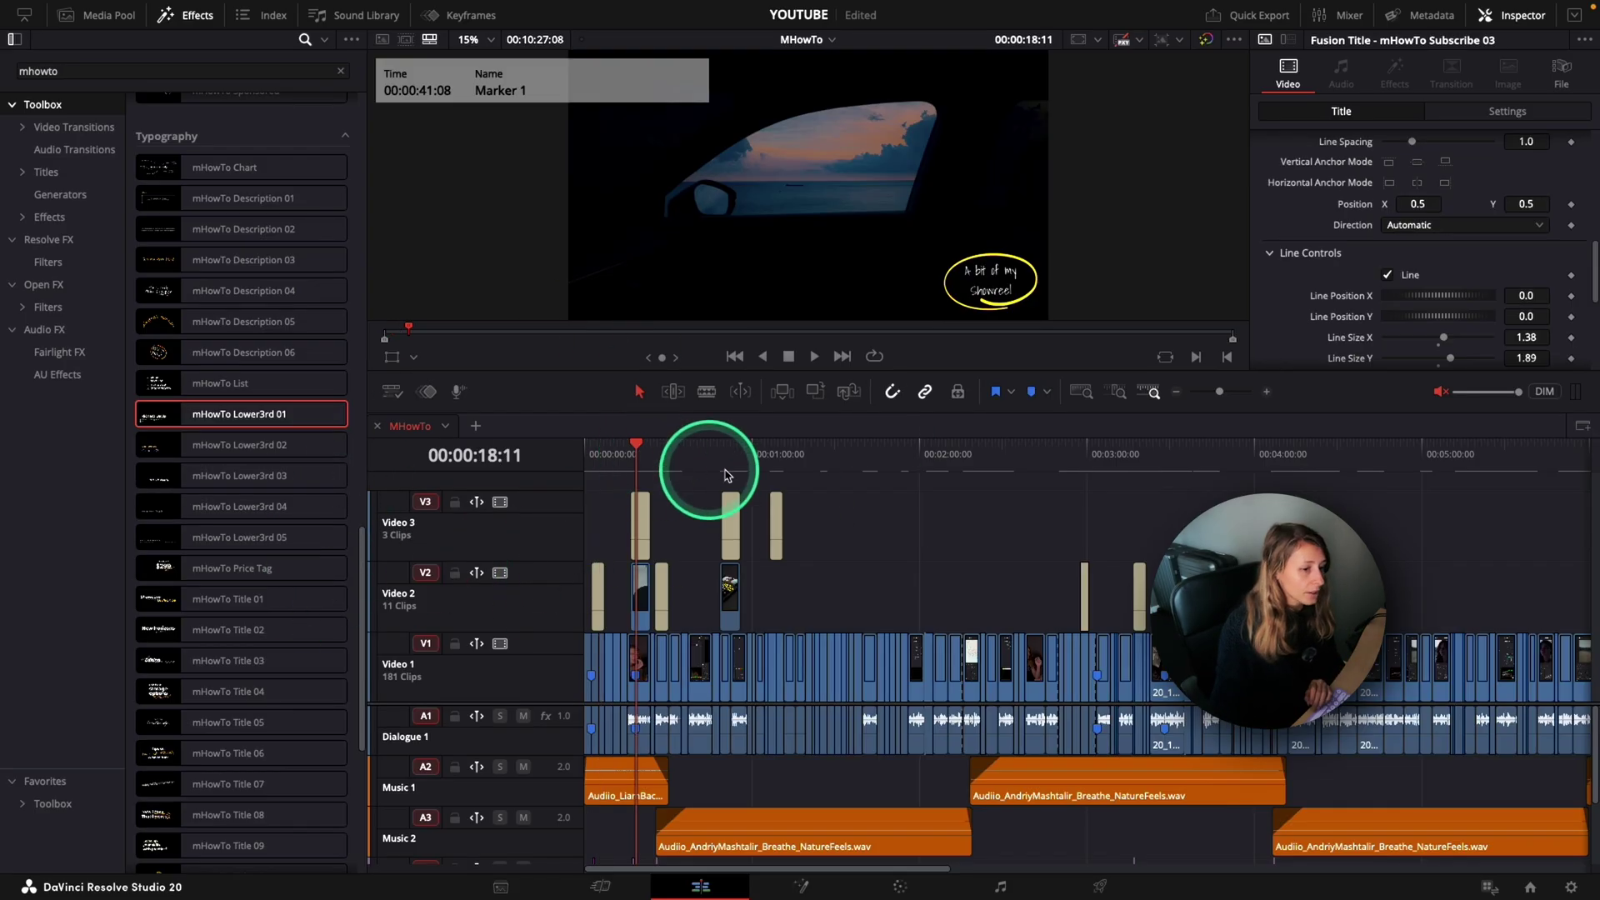
pyautogui.moveTo(689, 468); pyautogui.dragTo(721, 468)
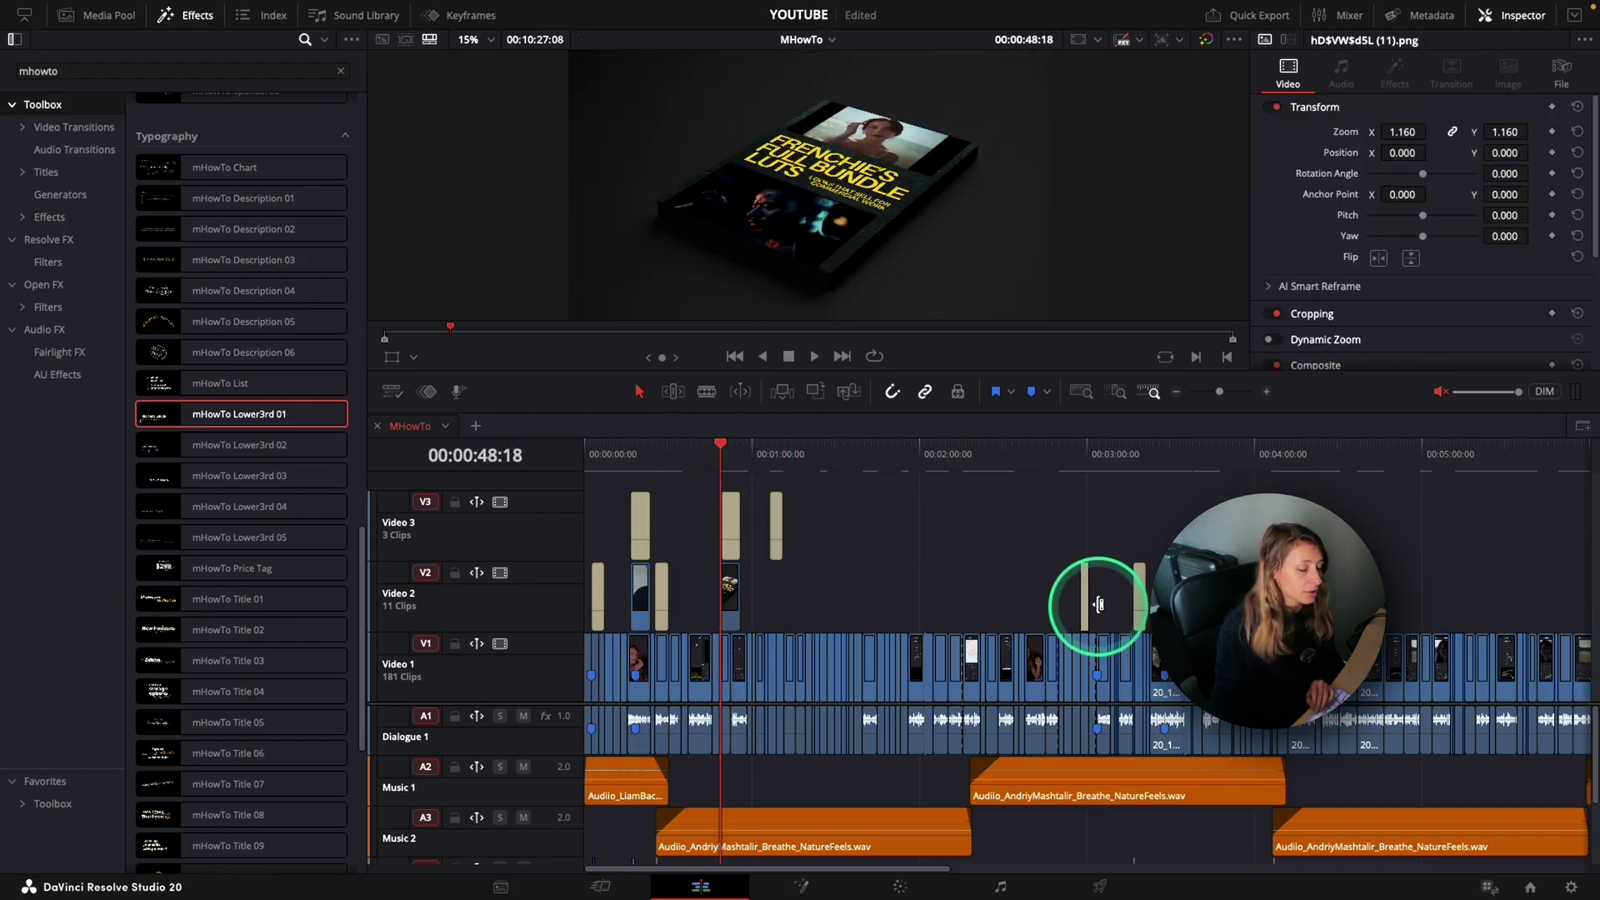
pyautogui.press('space')
pyautogui.press('space')
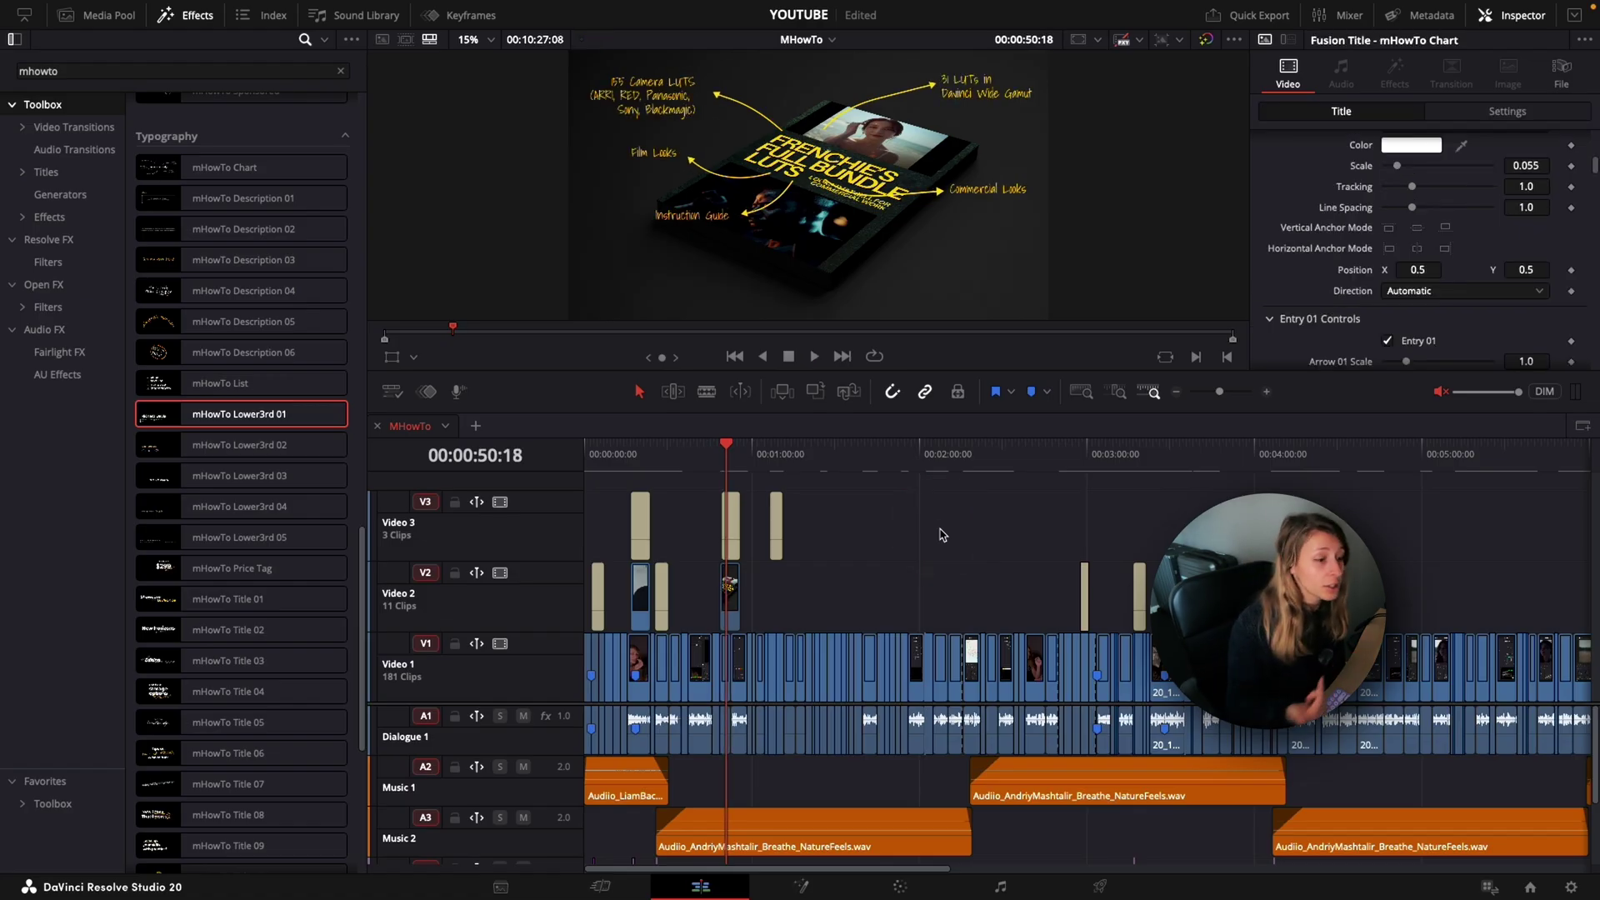
pyautogui.moveTo(862, 375); pyautogui.dragTo(866, 463)
pyautogui.scroll(-2, 800, 241)
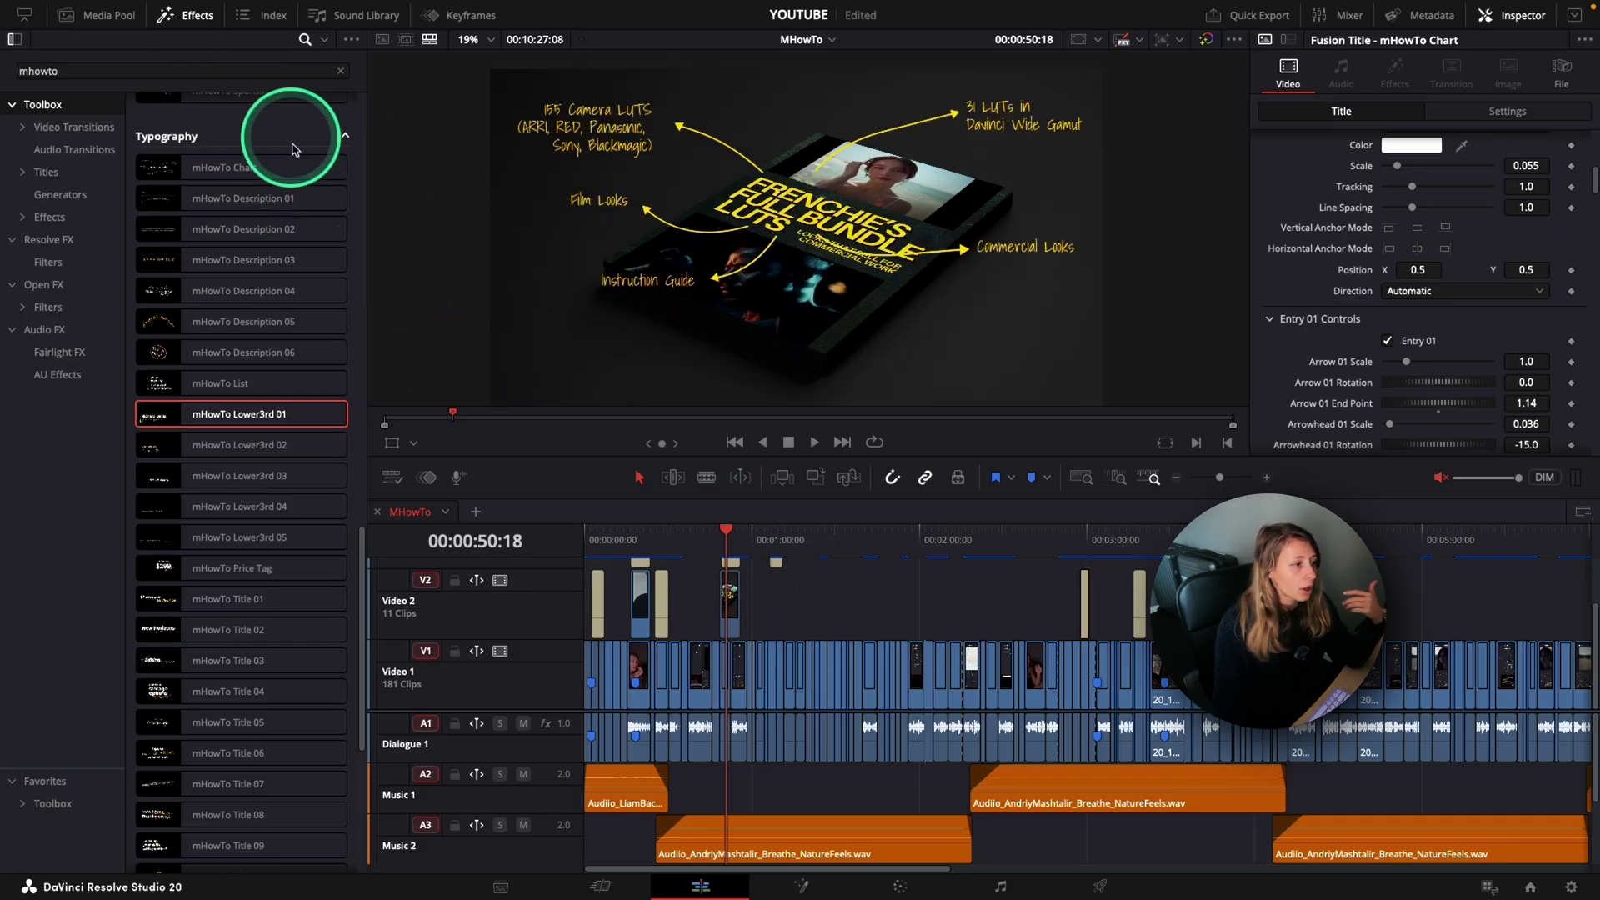
# Place the mHowTo Chart title on Video 2 at 00:00:37:06.
pyautogui.click(689, 541)
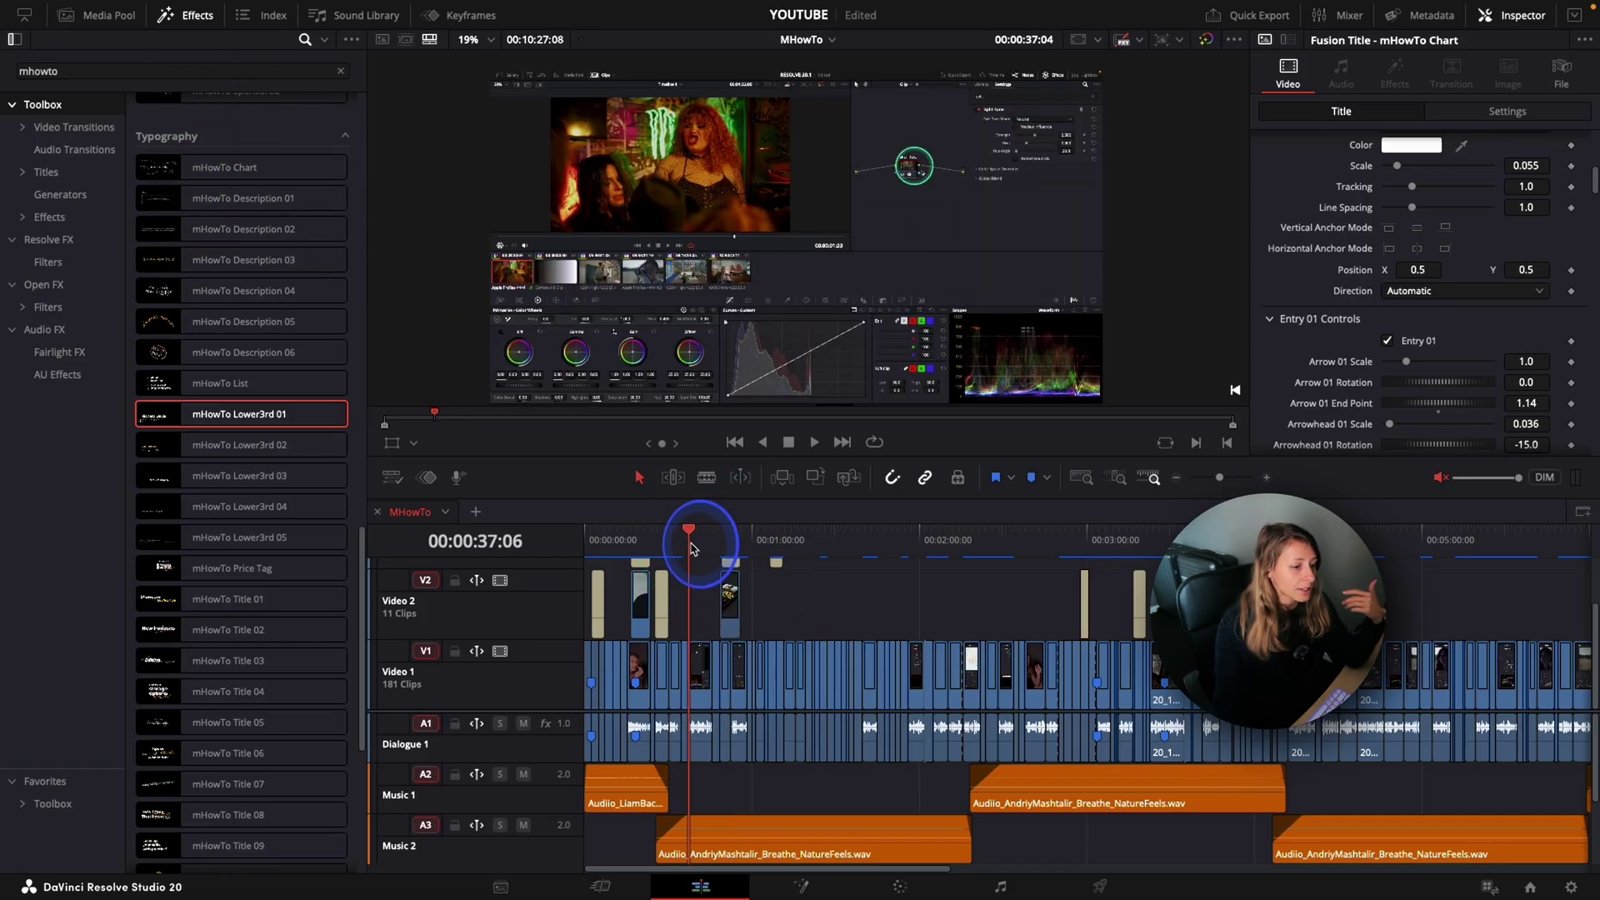
pyautogui.moveTo(226, 167); pyautogui.dragTo(688, 619)
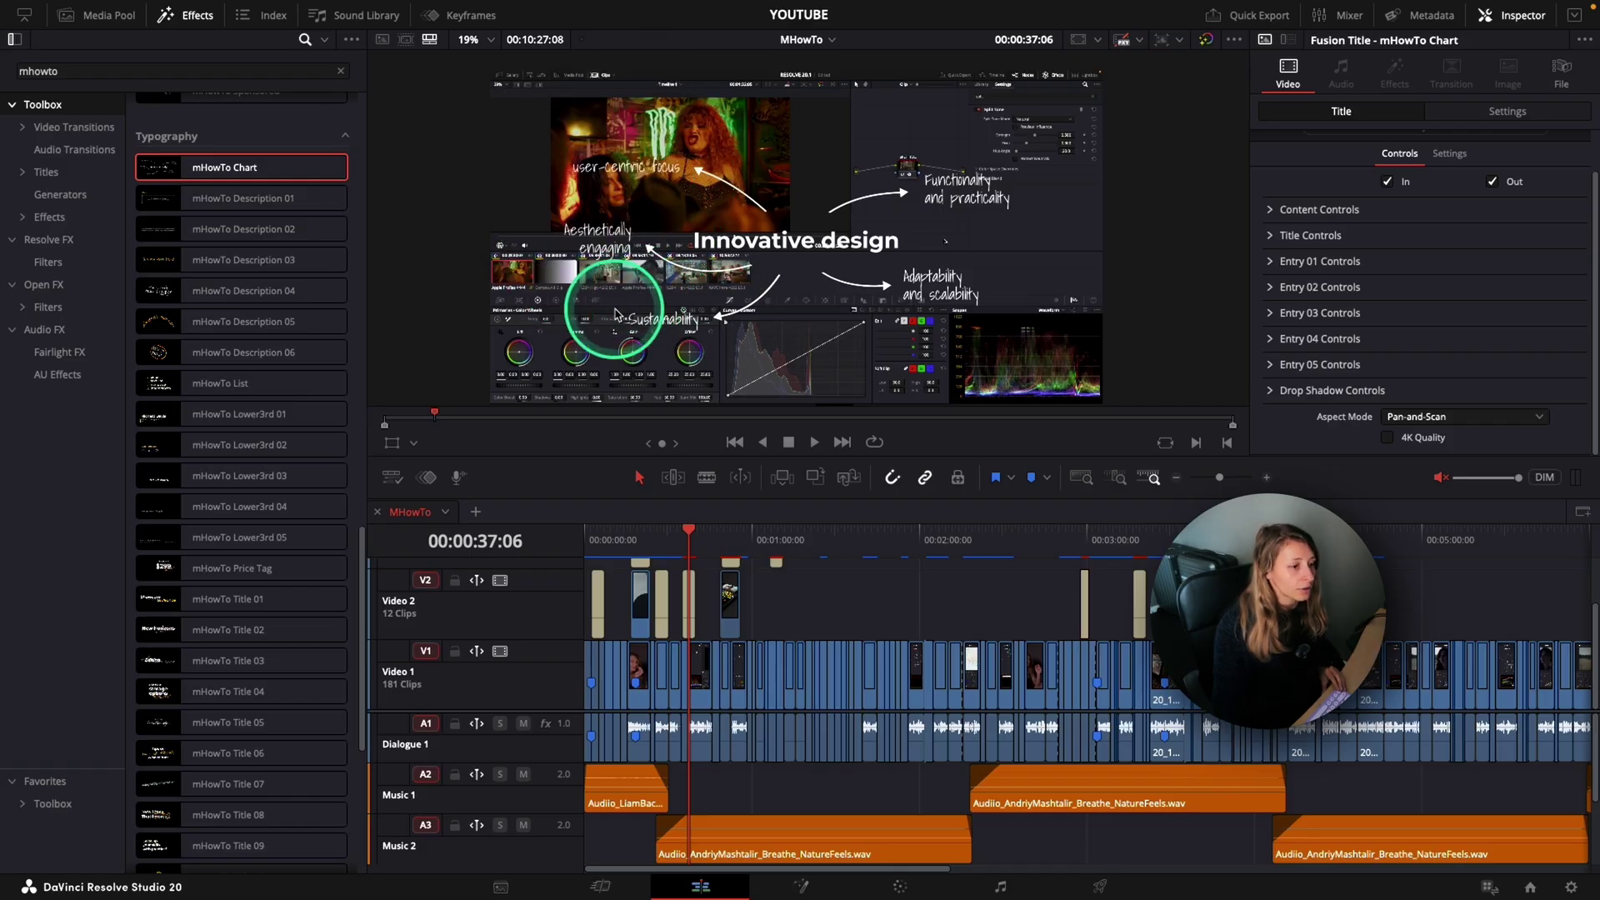
pyautogui.moveTo(950, 200); pyautogui.dragTo(821, 197)
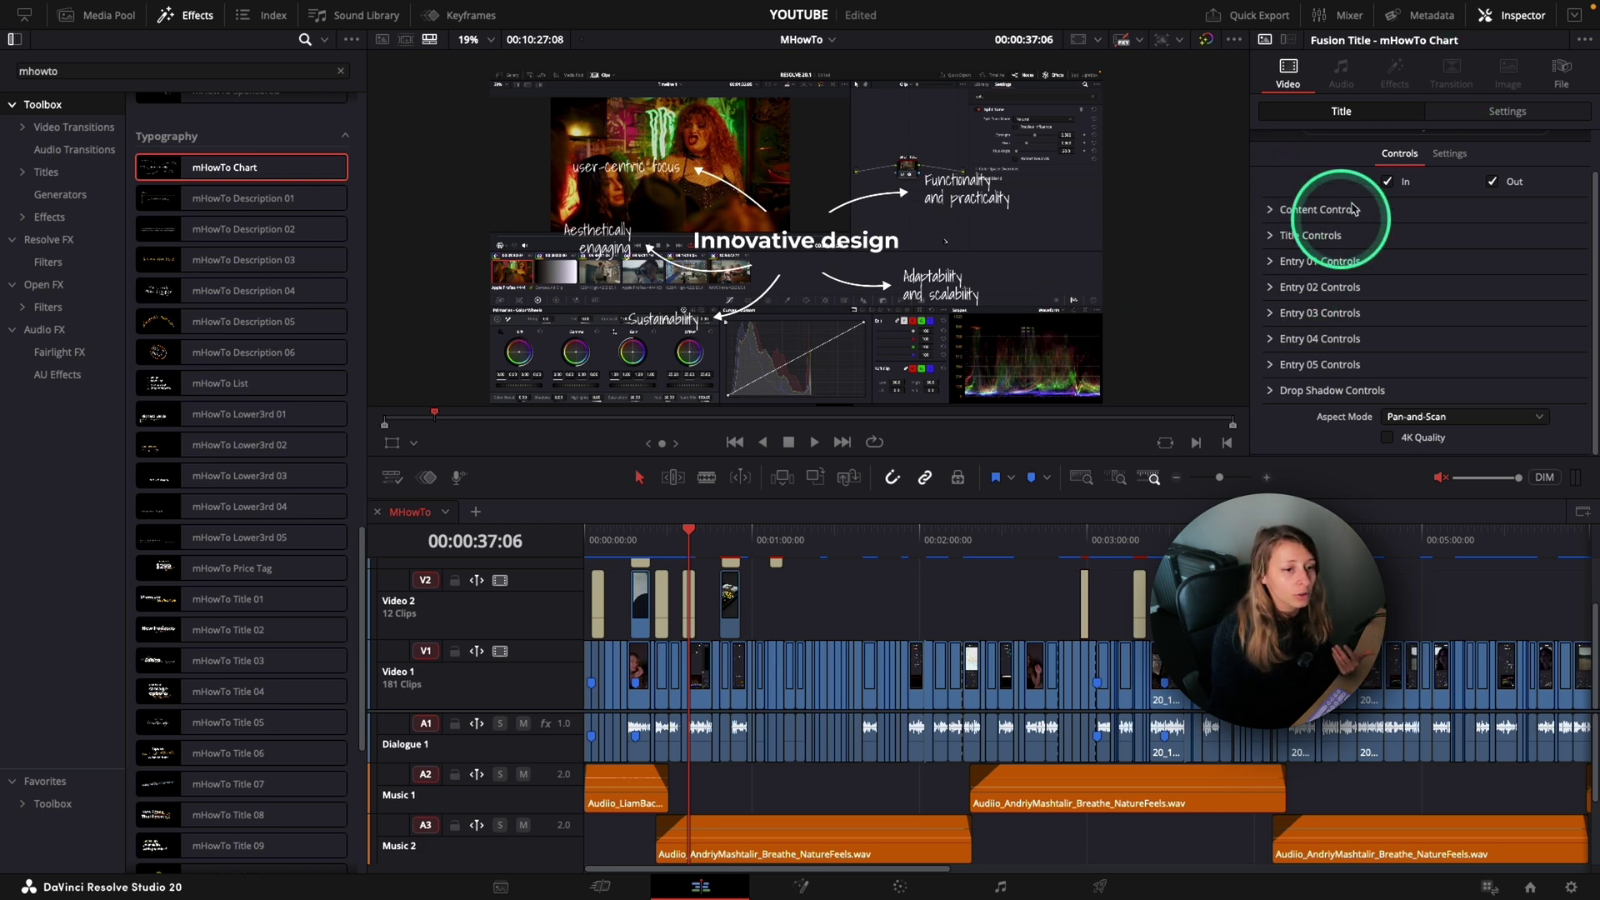
# Set the chart's Content Position X to 0.509 and Content Scale to 0.97.
pyautogui.click(1523, 16)
pyautogui.click(1523, 17)
pyautogui.scroll(1, 1446, 237)
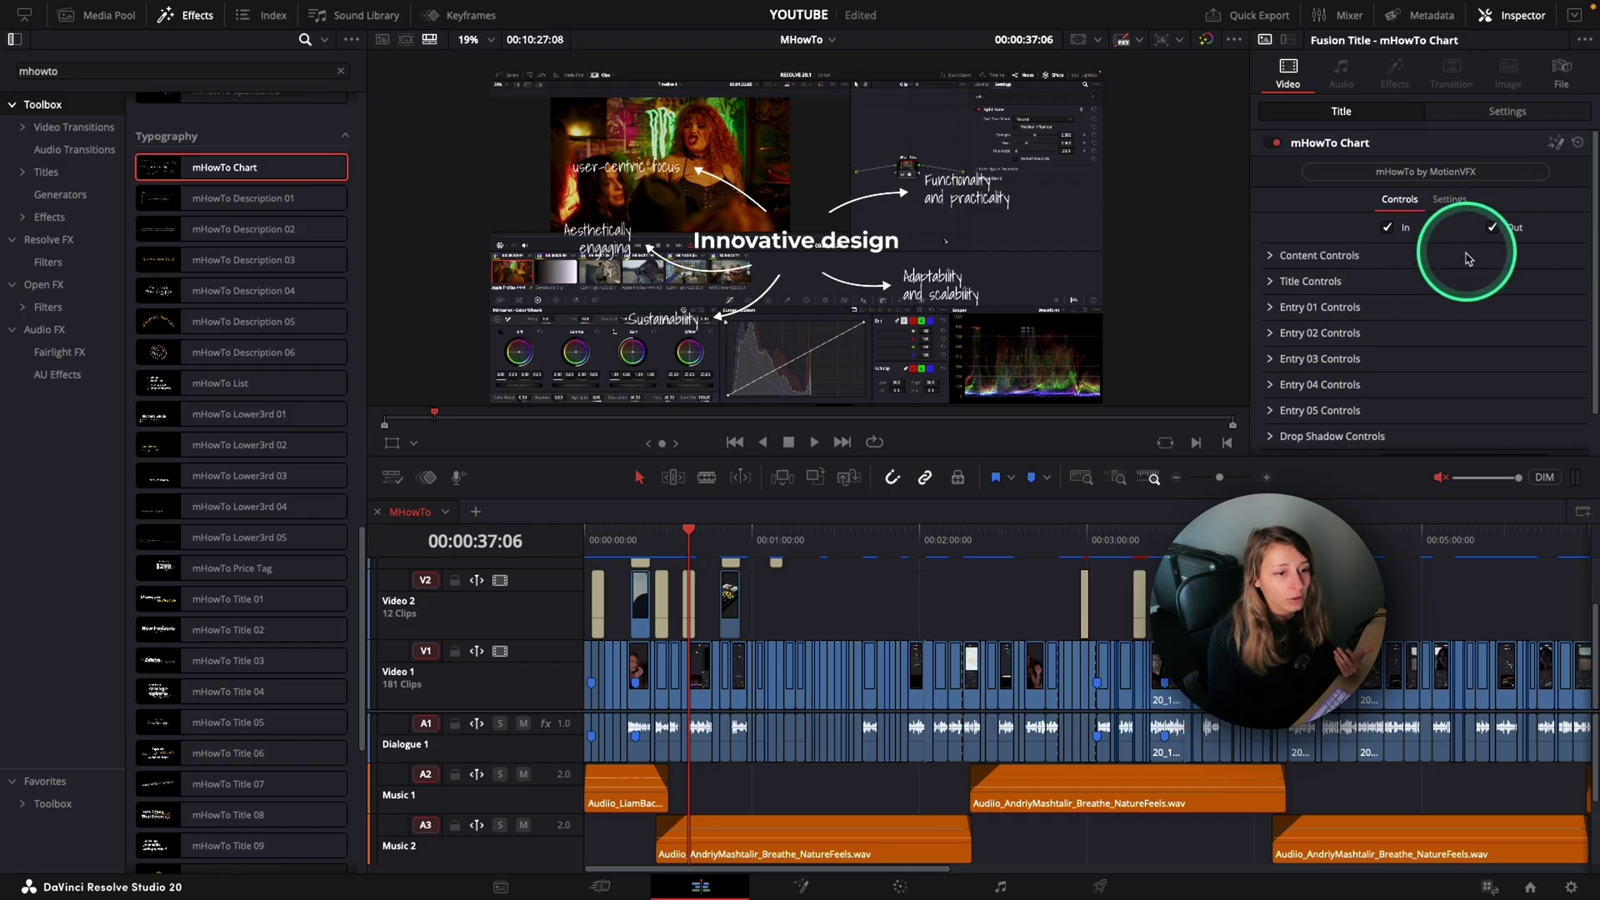
pyautogui.scroll(-1, 1388, 229)
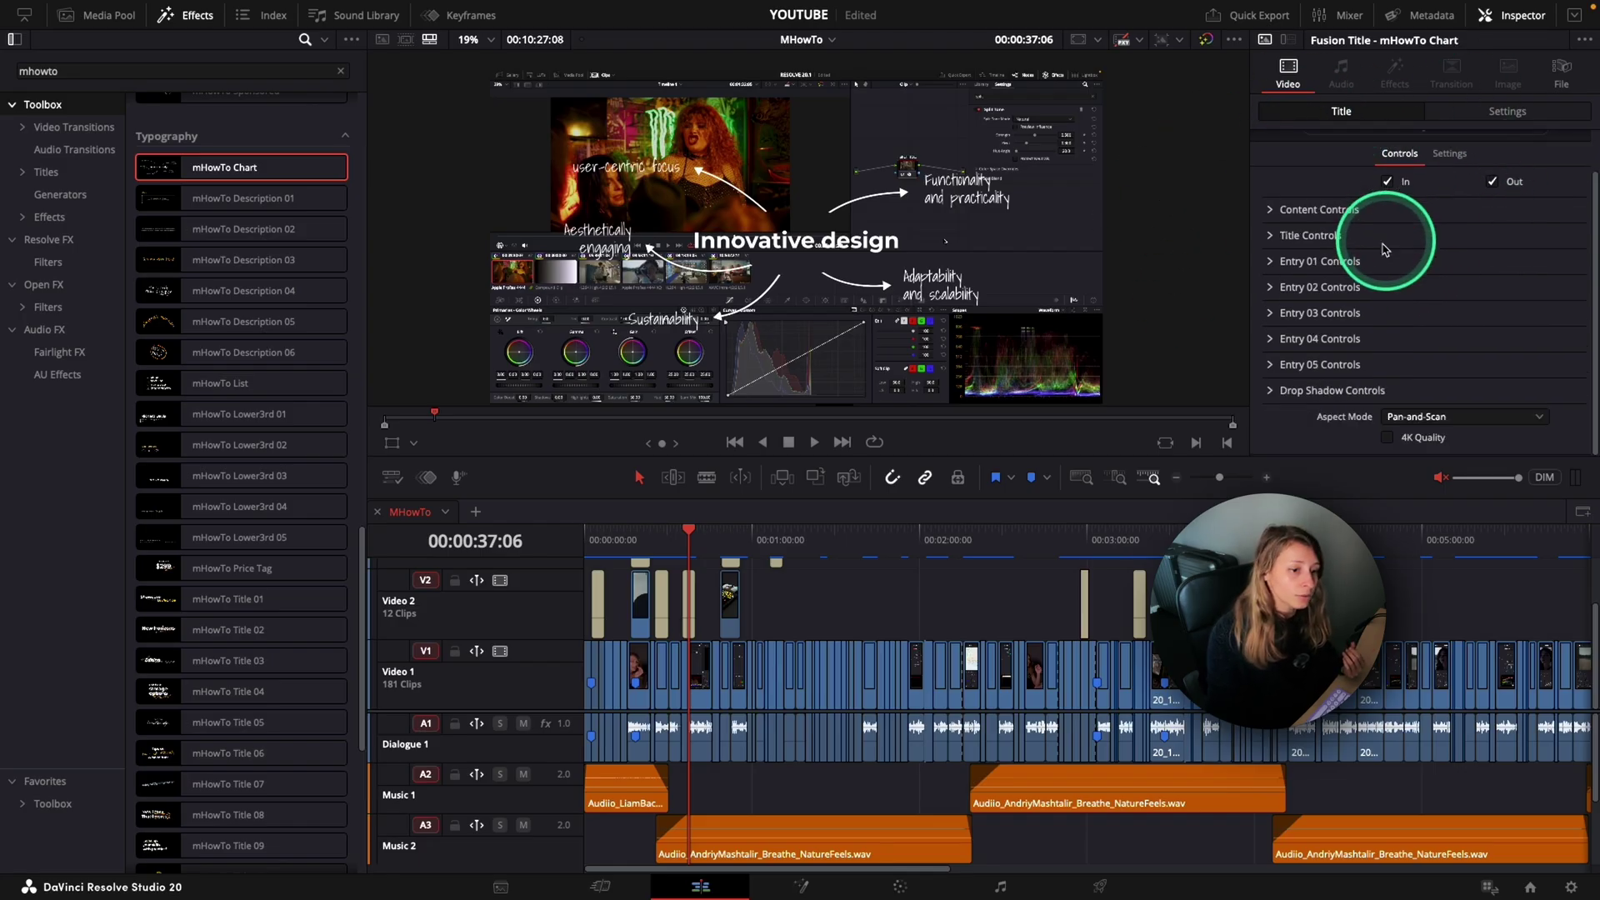
pyautogui.click(1274, 212)
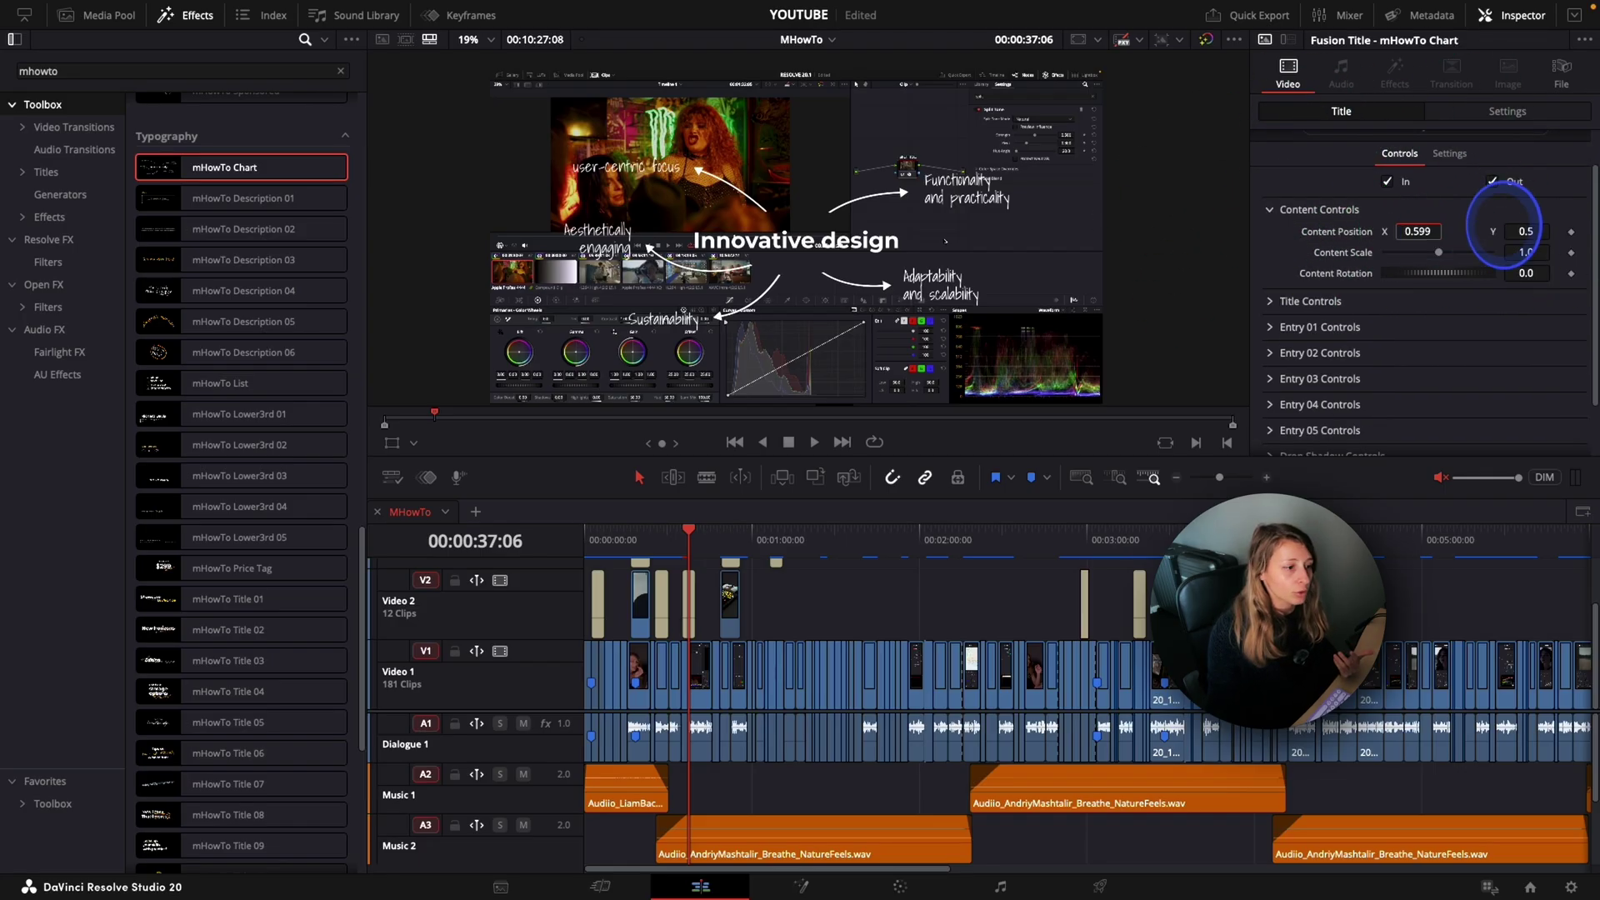
pyautogui.moveTo(1517, 221); pyautogui.dragTo(1446, 275)
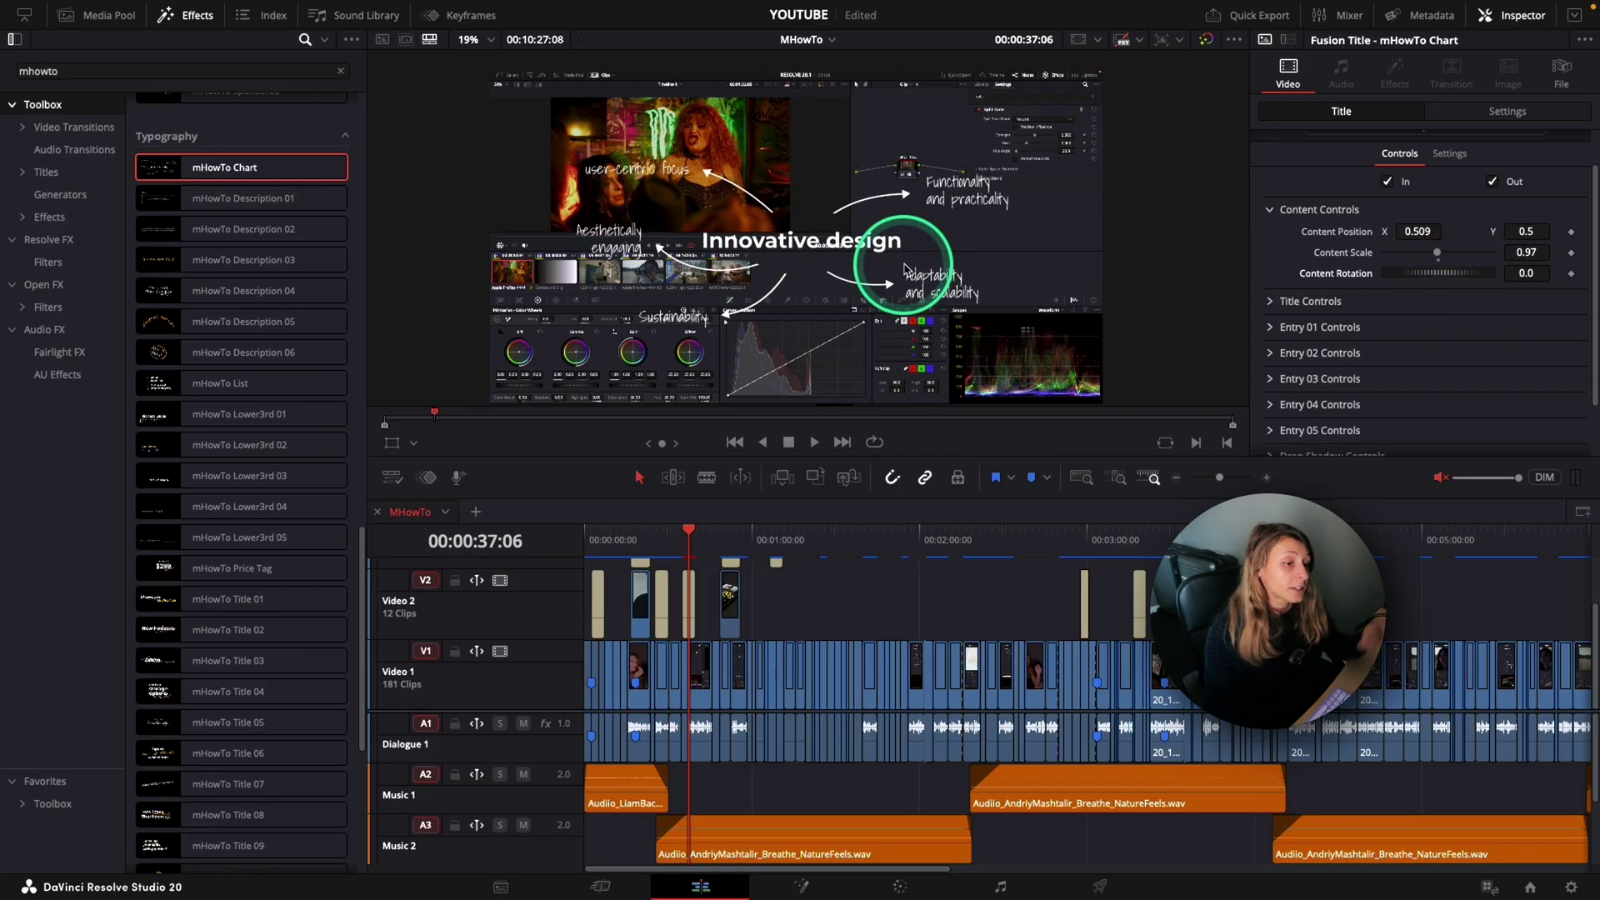
# Review the chart's 'Innovative design' text and tint the first callout arrow towards purple.
pyautogui.click(1294, 301)
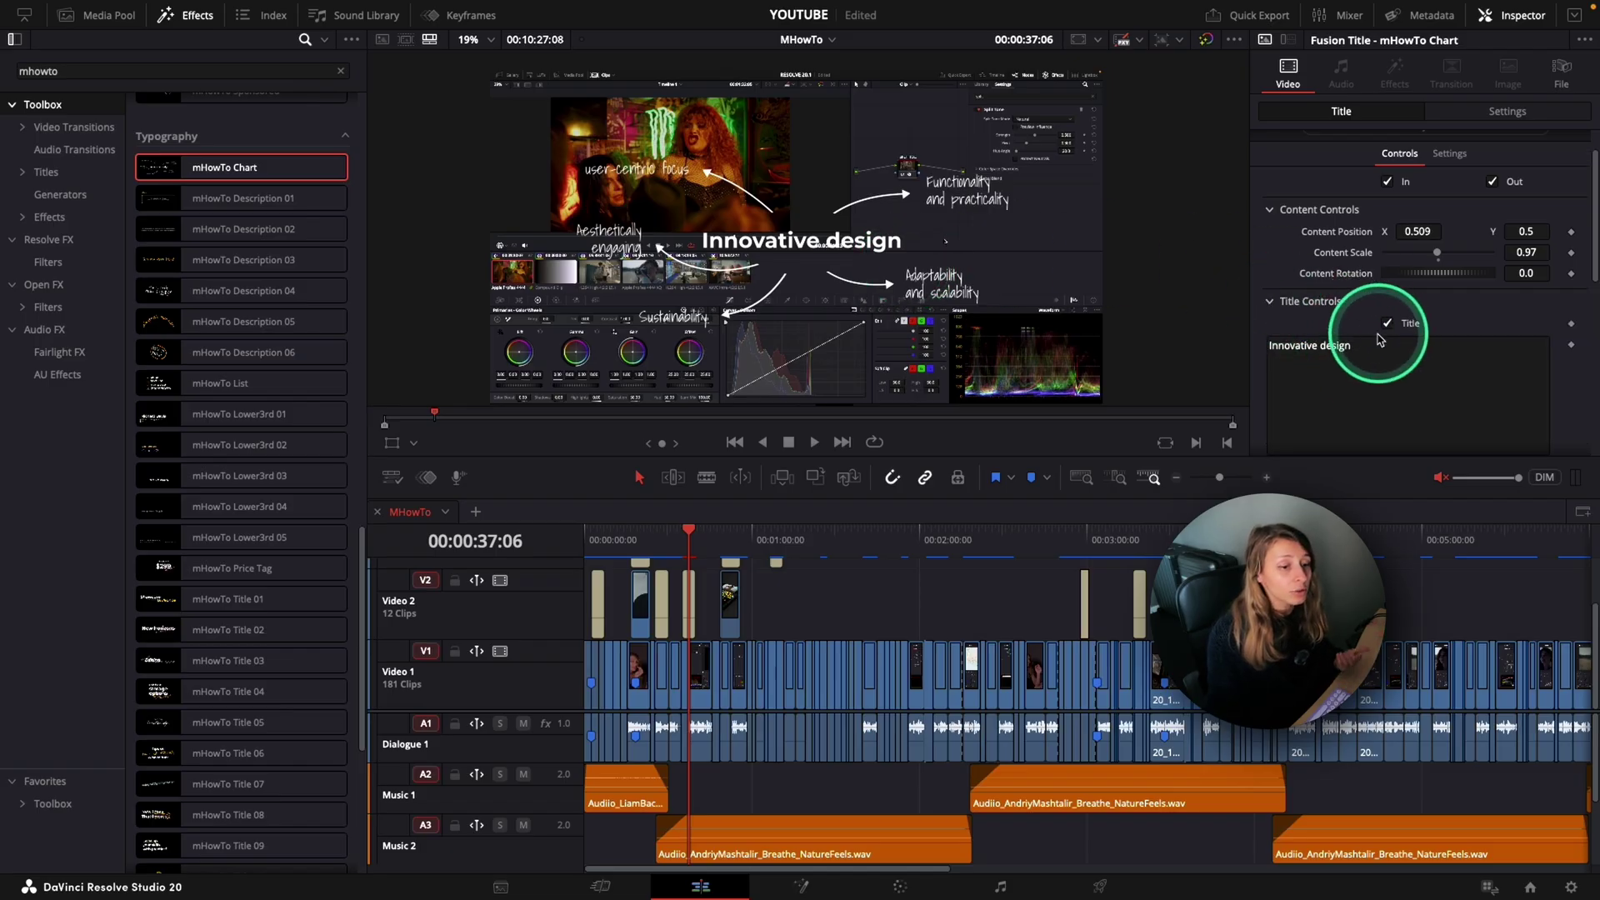
pyautogui.scroll(-3, 1363, 300)
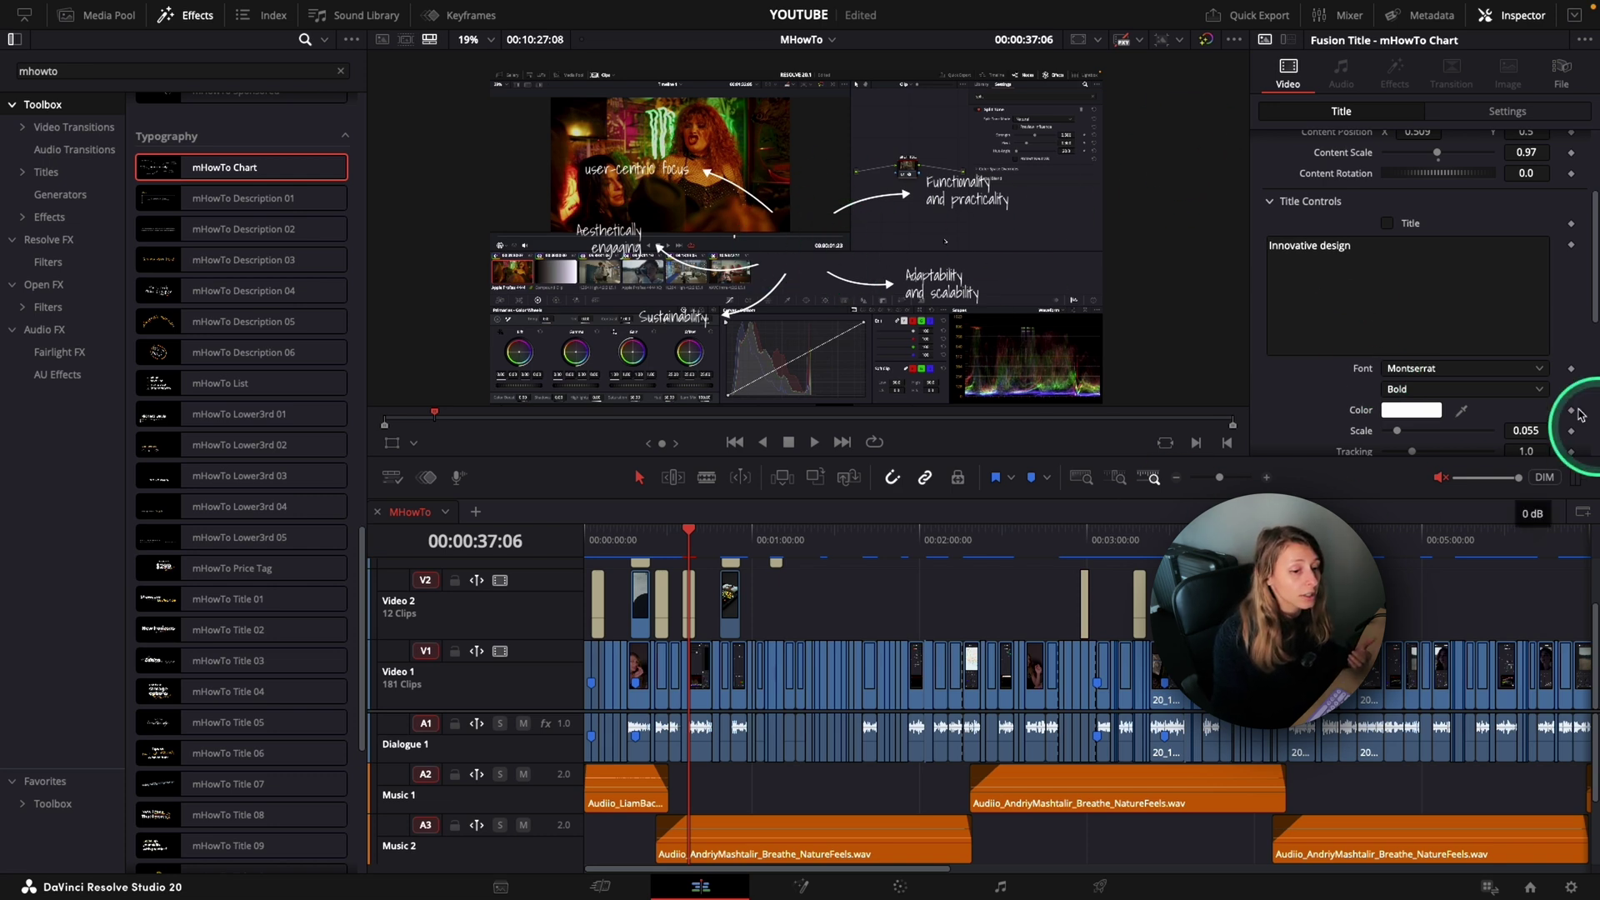
pyautogui.scroll(-4, 1343, 398)
pyautogui.click(1325, 384)
pyautogui.scroll(-5, 1296, 325)
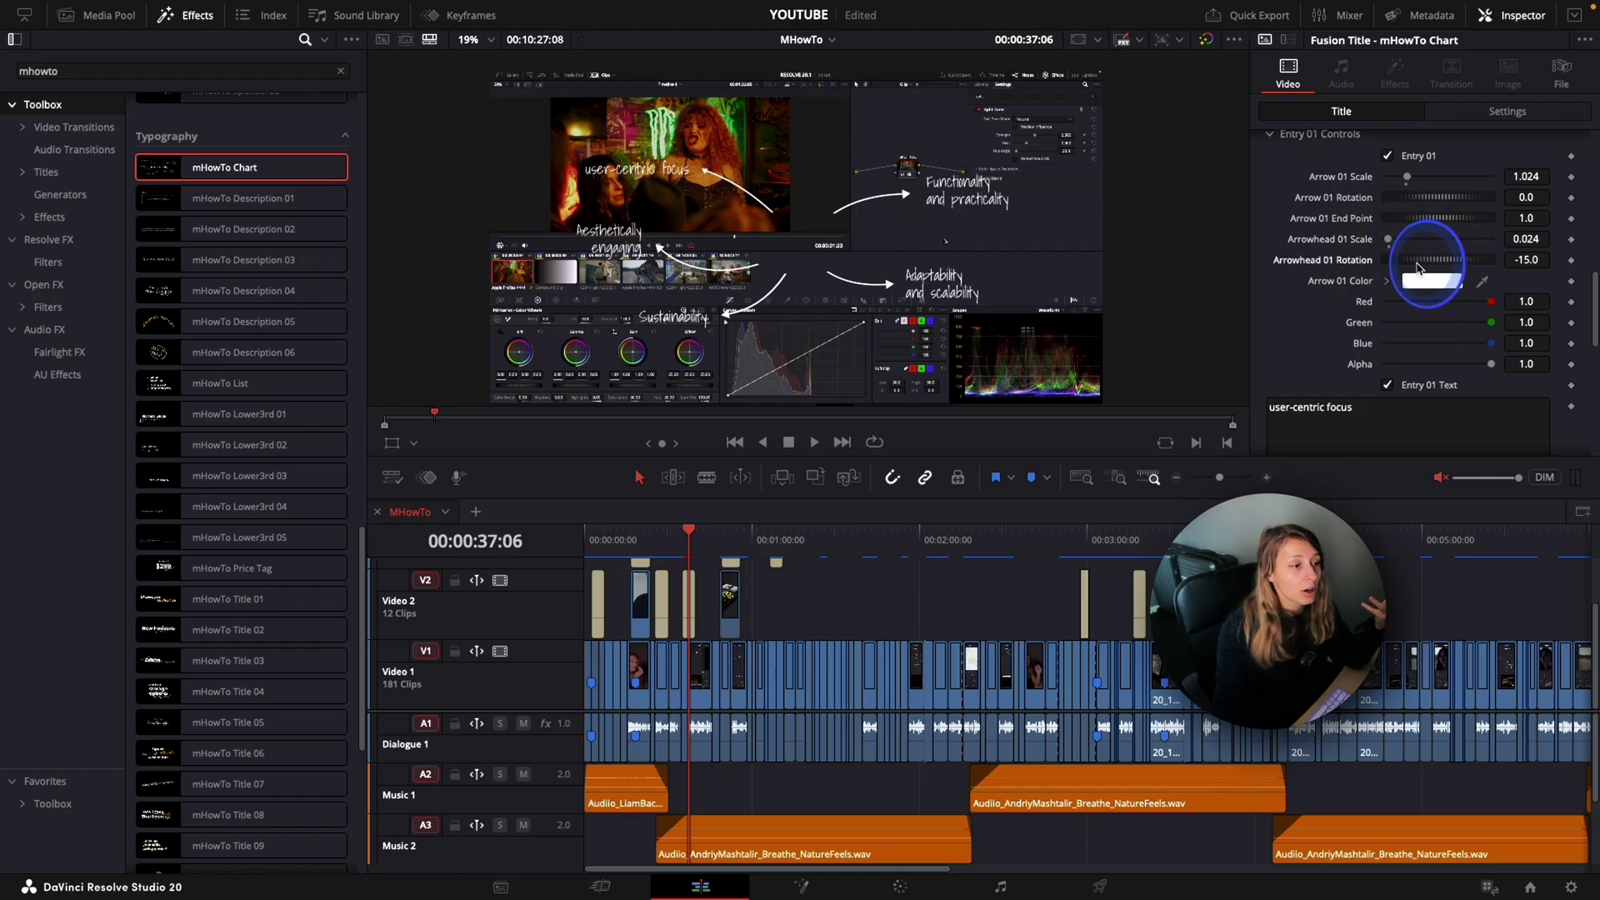
pyautogui.moveTo(1491, 302); pyautogui.dragTo(1423, 301)
pyautogui.moveTo(1491, 323); pyautogui.dragTo(1454, 350)
pyautogui.scroll(3, 1325, 300)
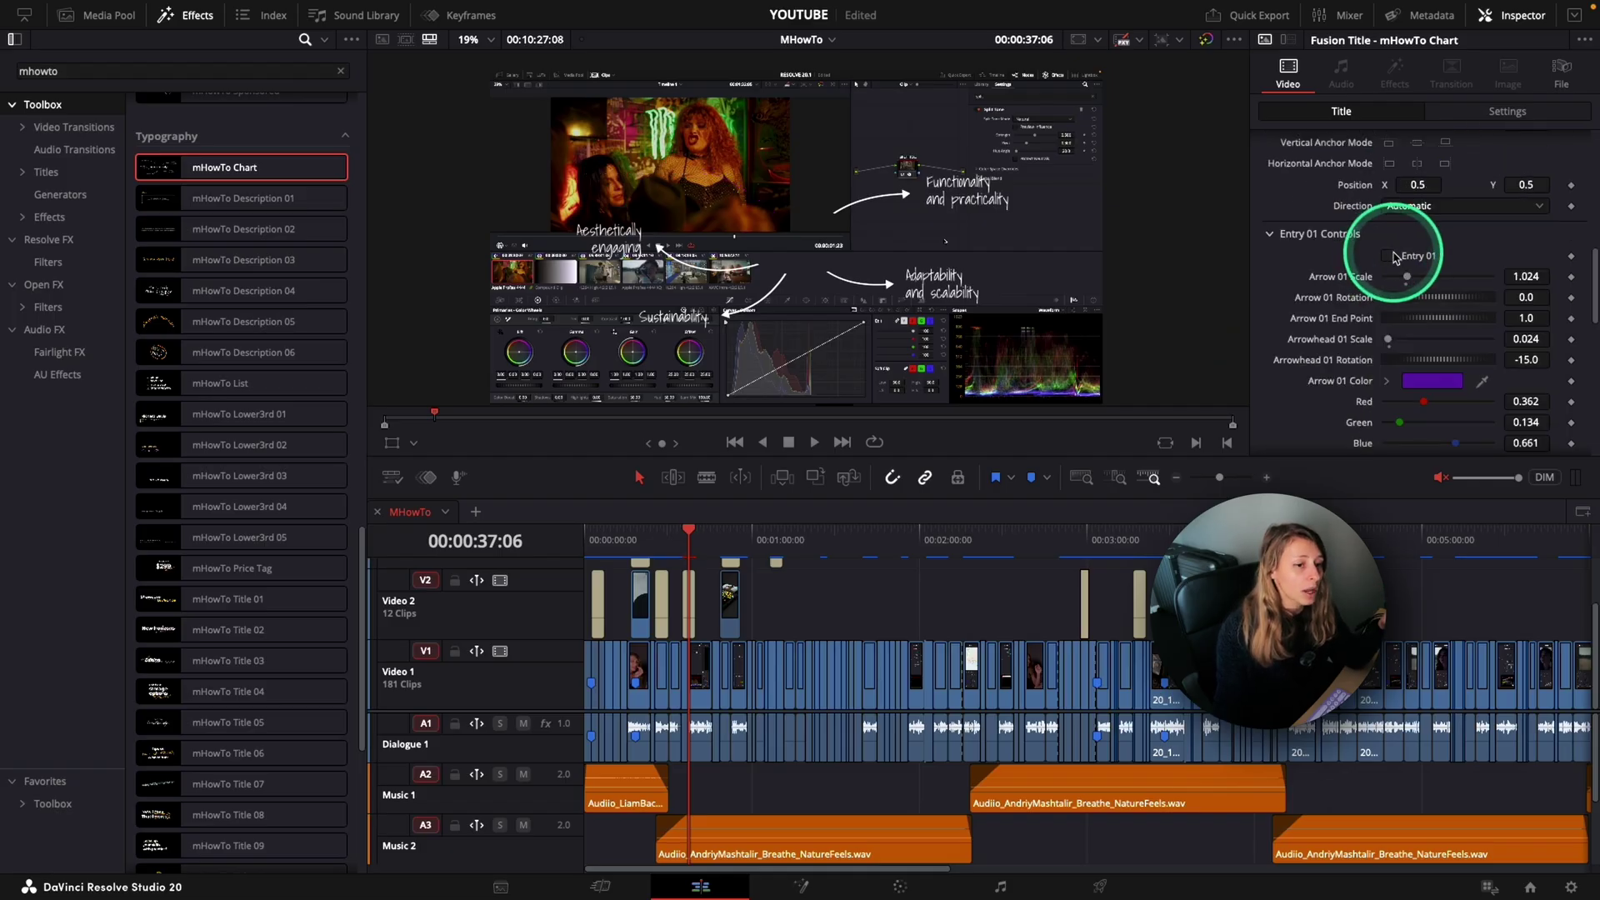
# Turn on the user-centric focus annotation, then delete the mHowTo Chart clip from Video 2.
pyautogui.click(1389, 256)
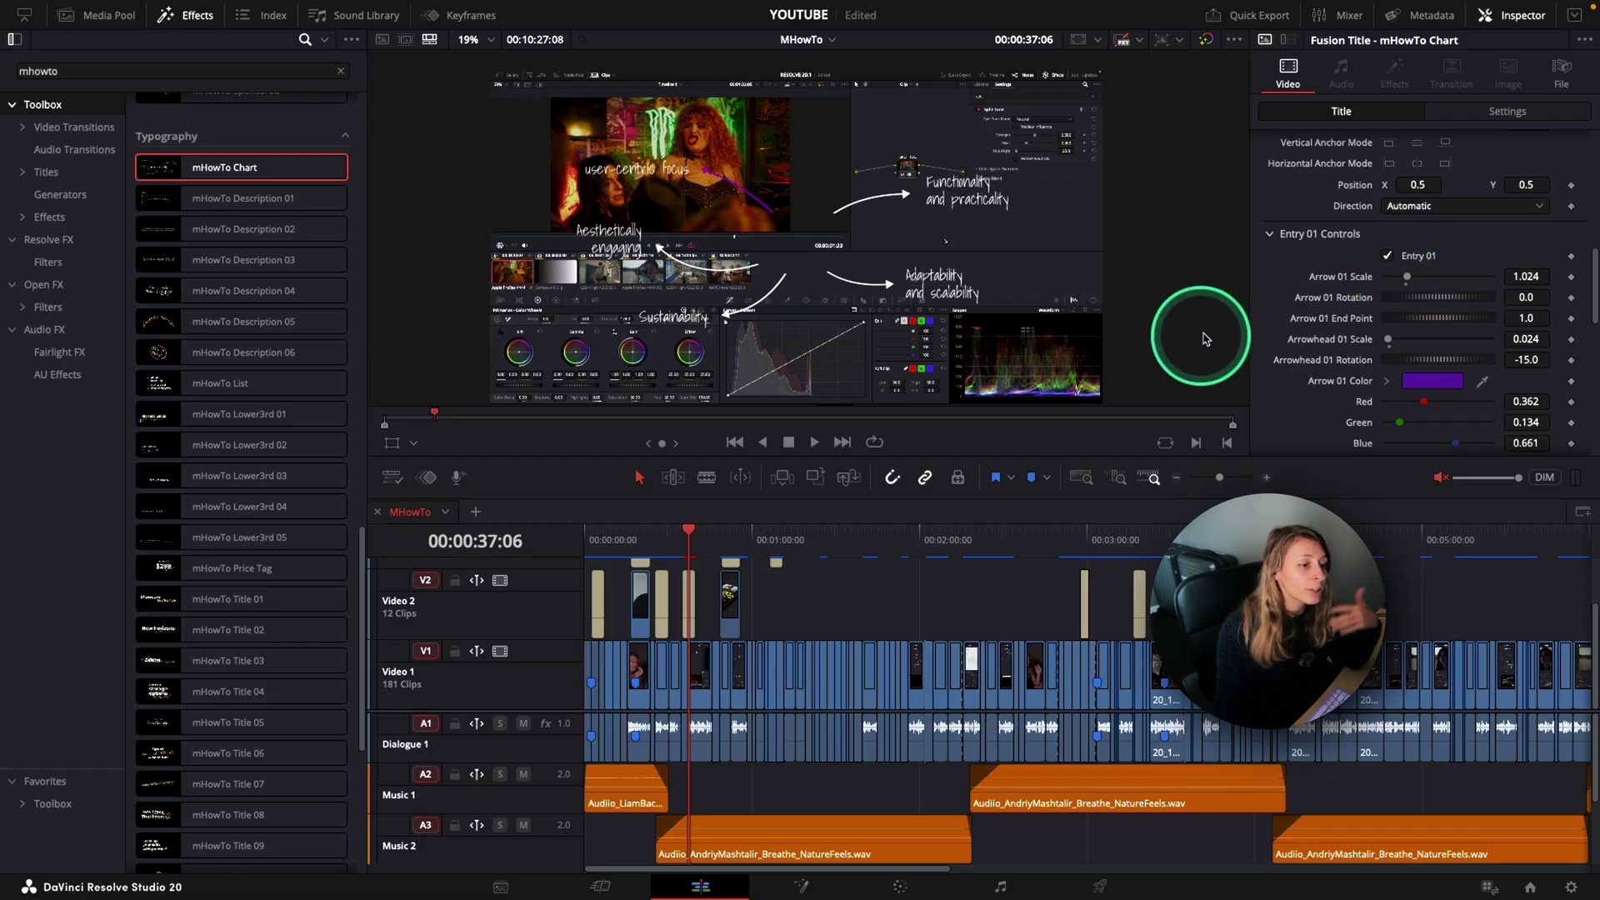
pyautogui.scroll(-1, 1218, 333)
pyautogui.click(1309, 234)
pyautogui.scroll(-4, 1250, 317)
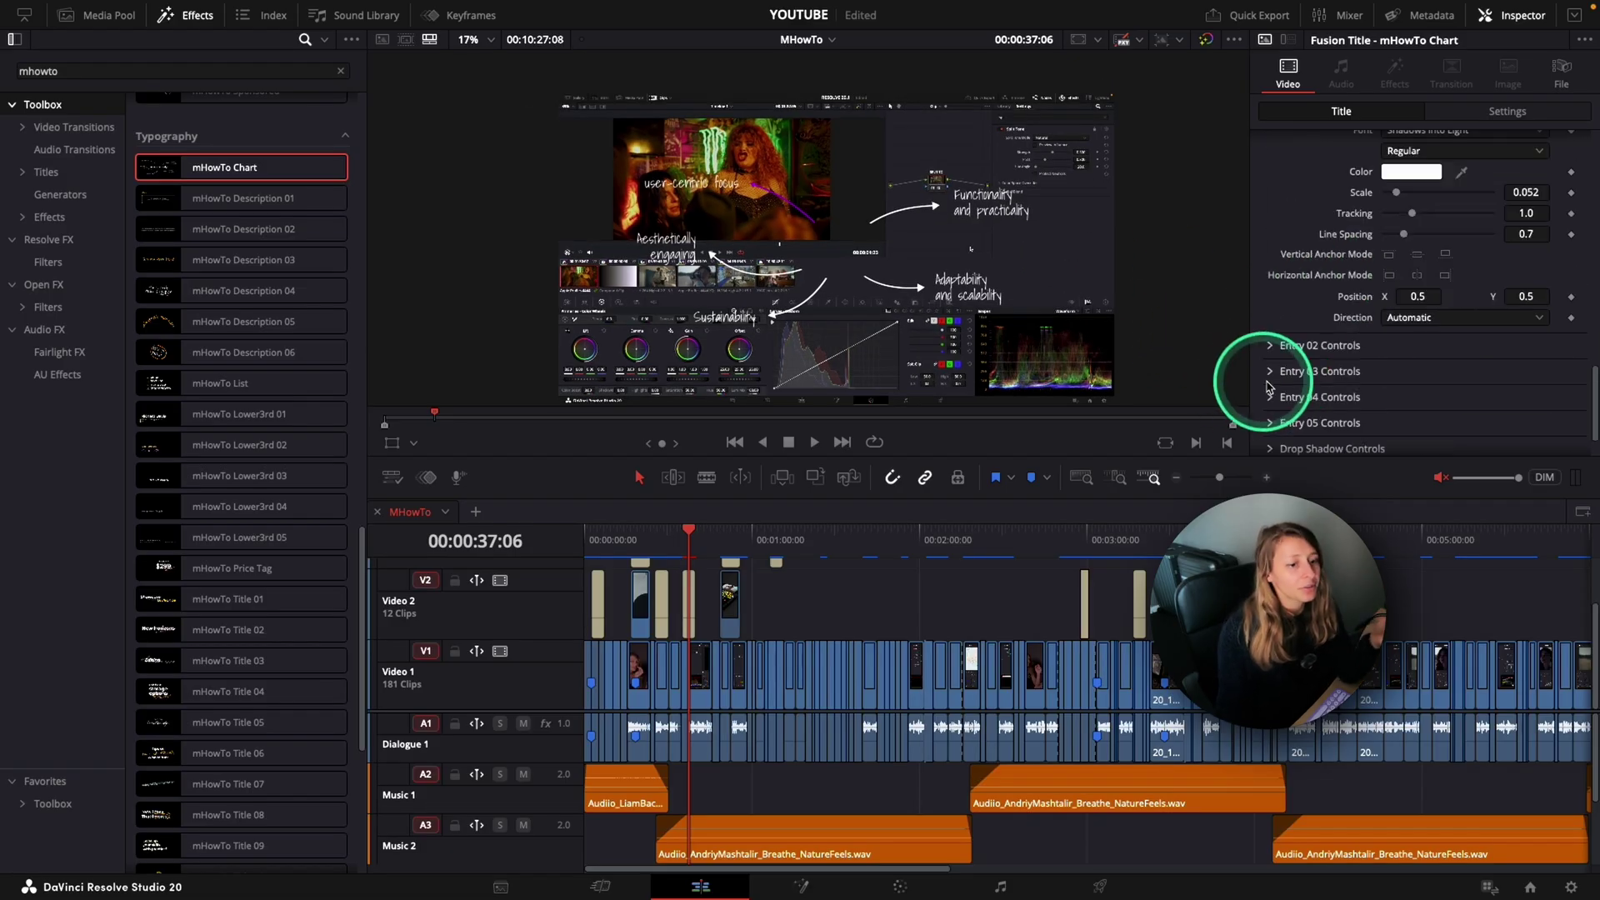
pyautogui.scroll(2, 1314, 350)
pyautogui.click(1314, 356)
pyautogui.scroll(-3, 1309, 363)
pyautogui.scroll(-3, 1308, 367)
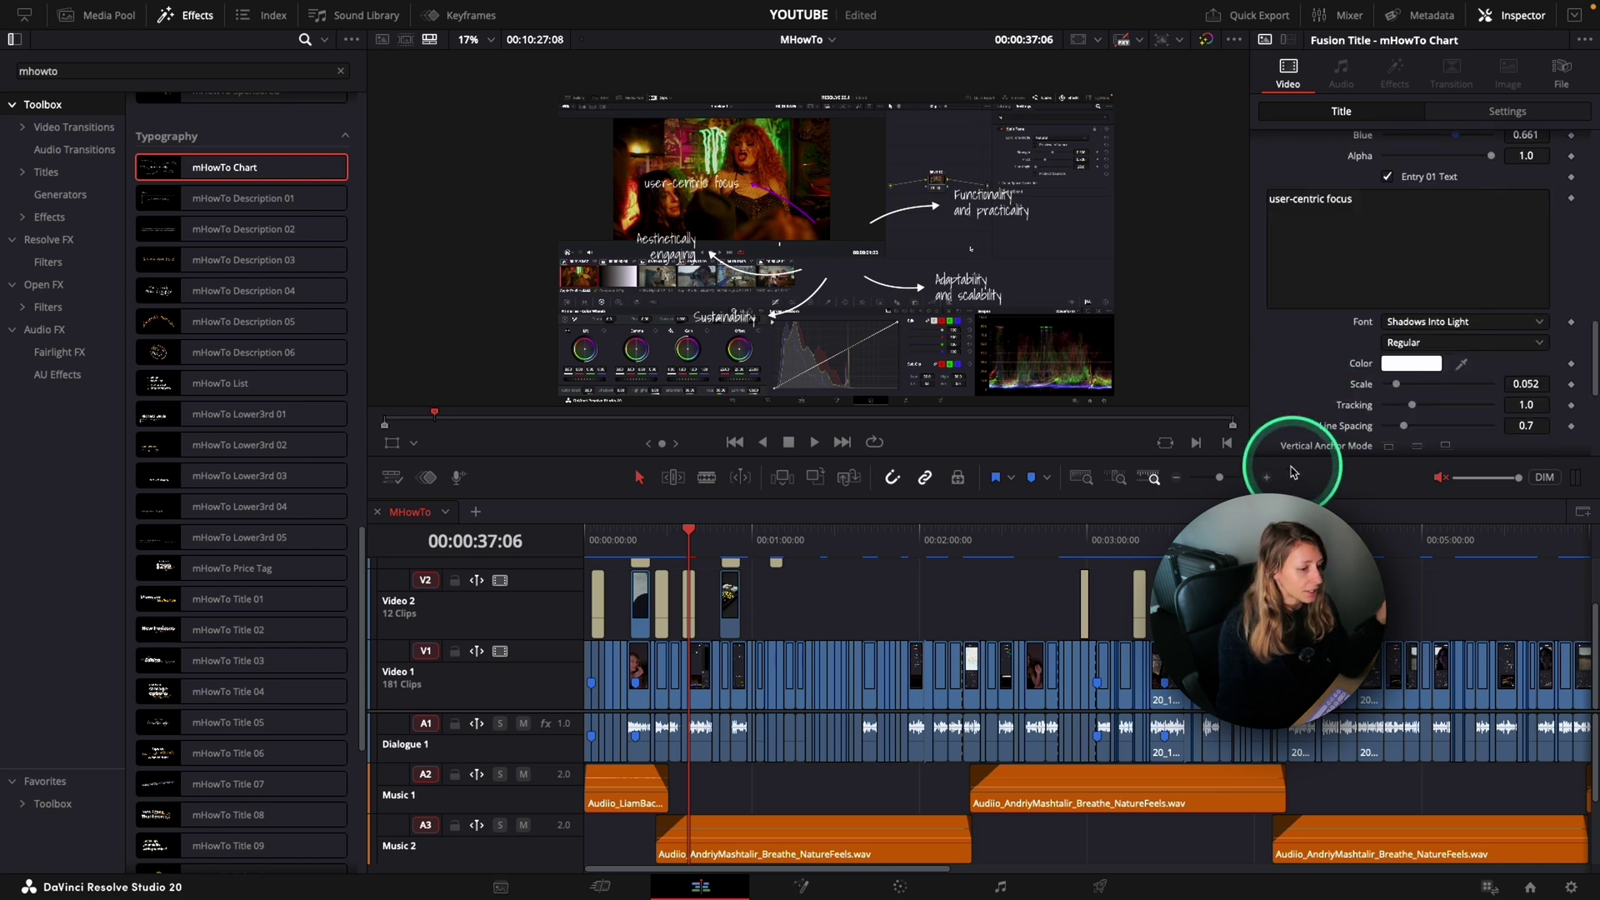
pyautogui.press('BackSpace')
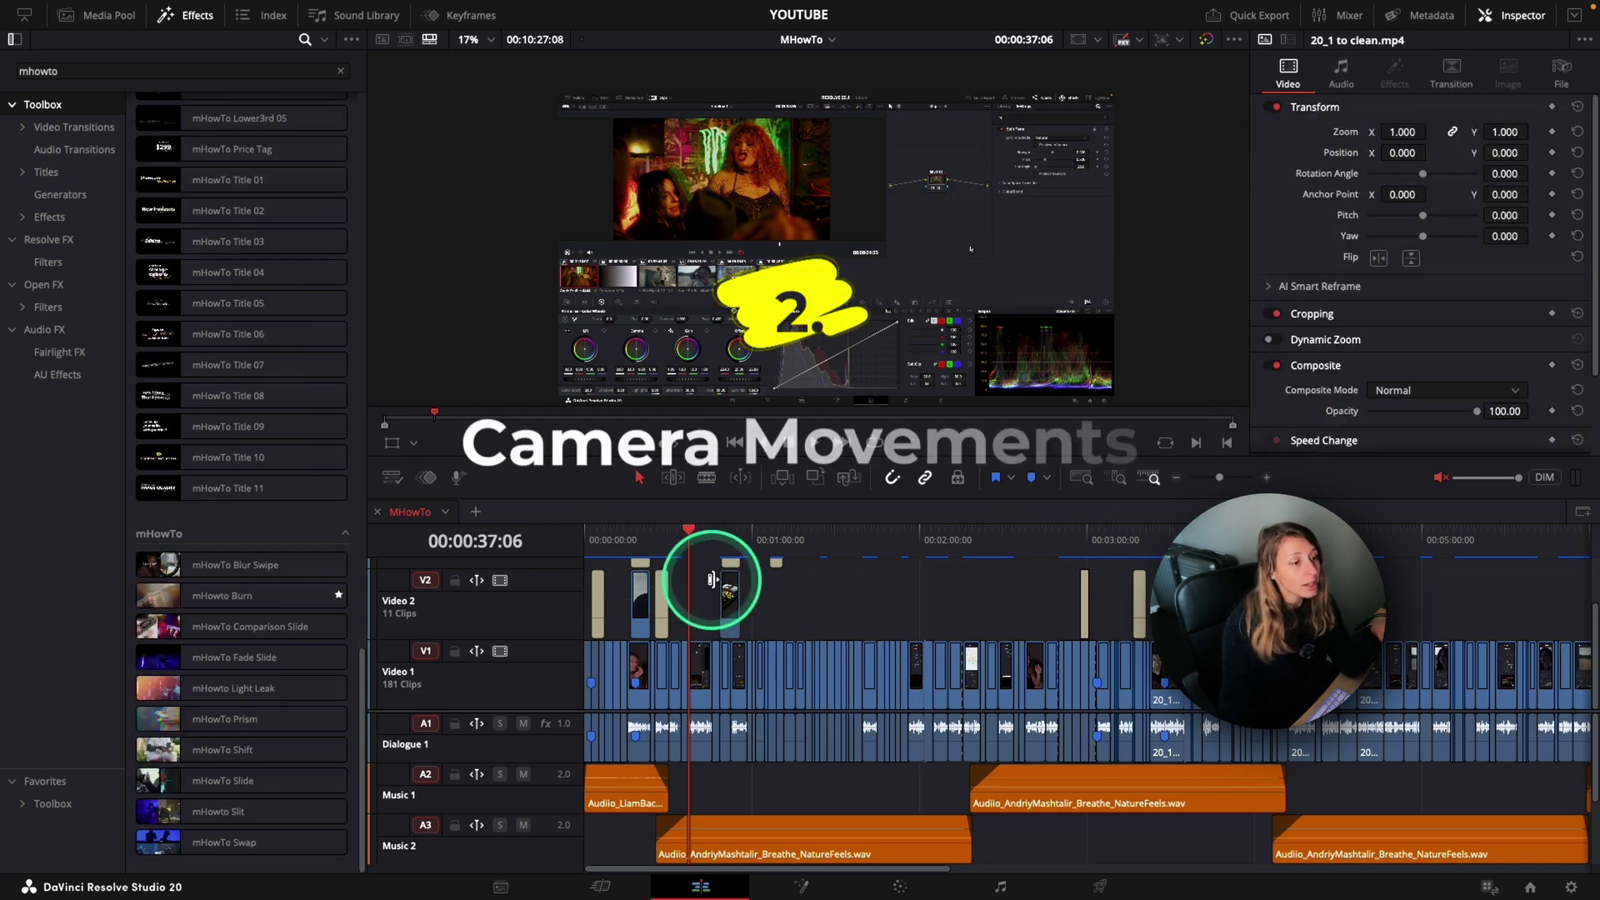
# Scroll the mHowTo effects results up to the Camera Movements category.
pyautogui.scroll(10, 341, 541)
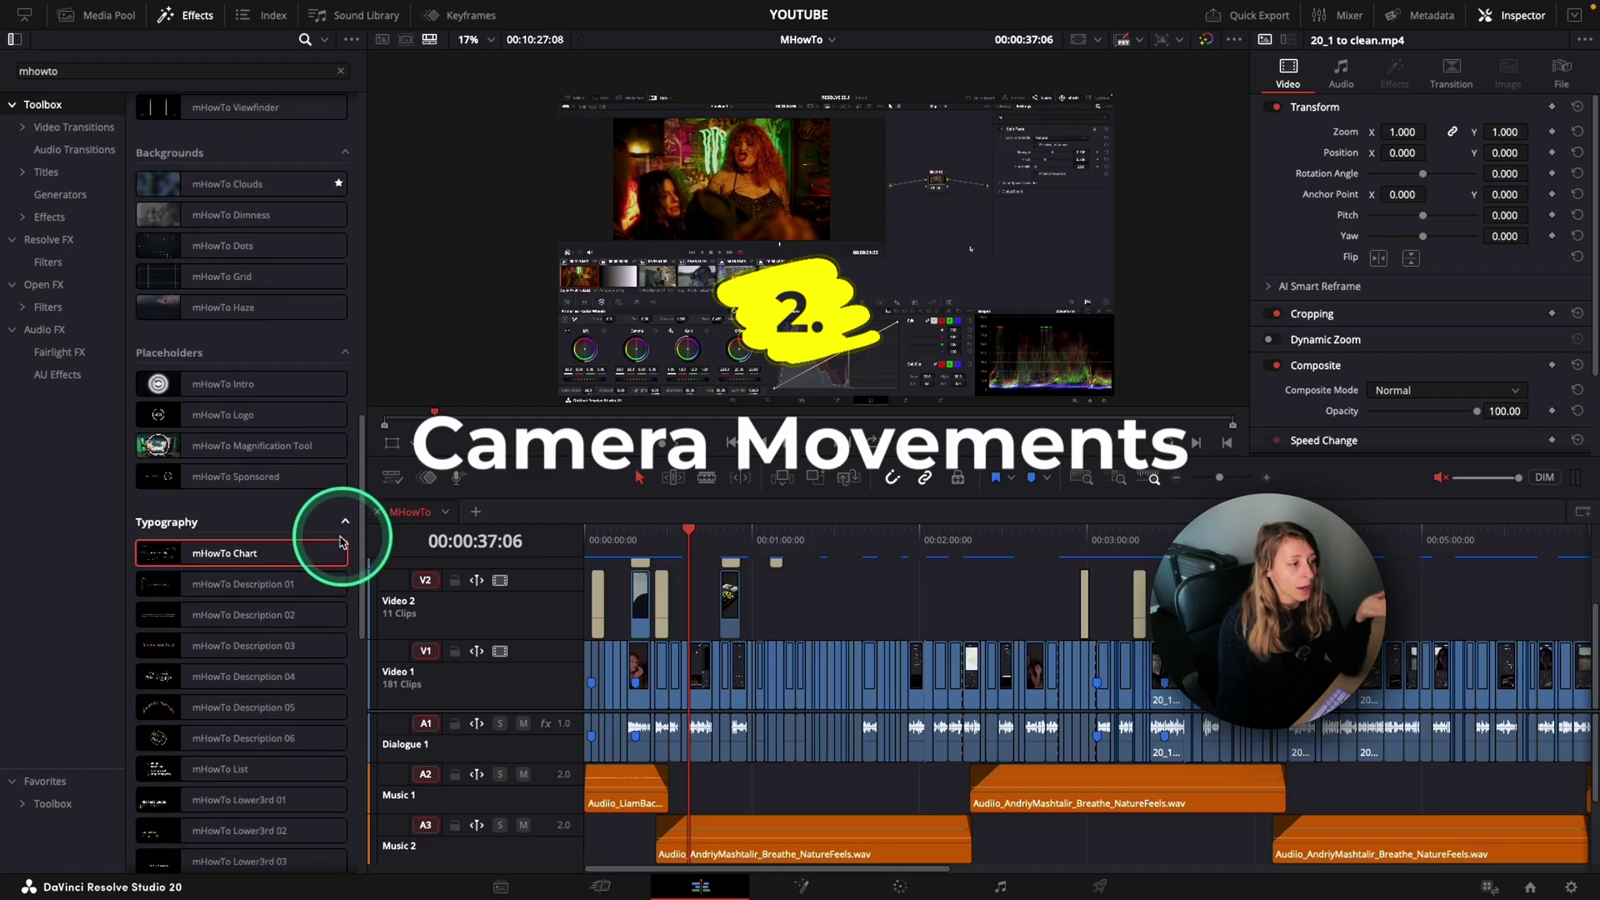
pyautogui.moveTo(360, 535); pyautogui.dragTo(367, 239)
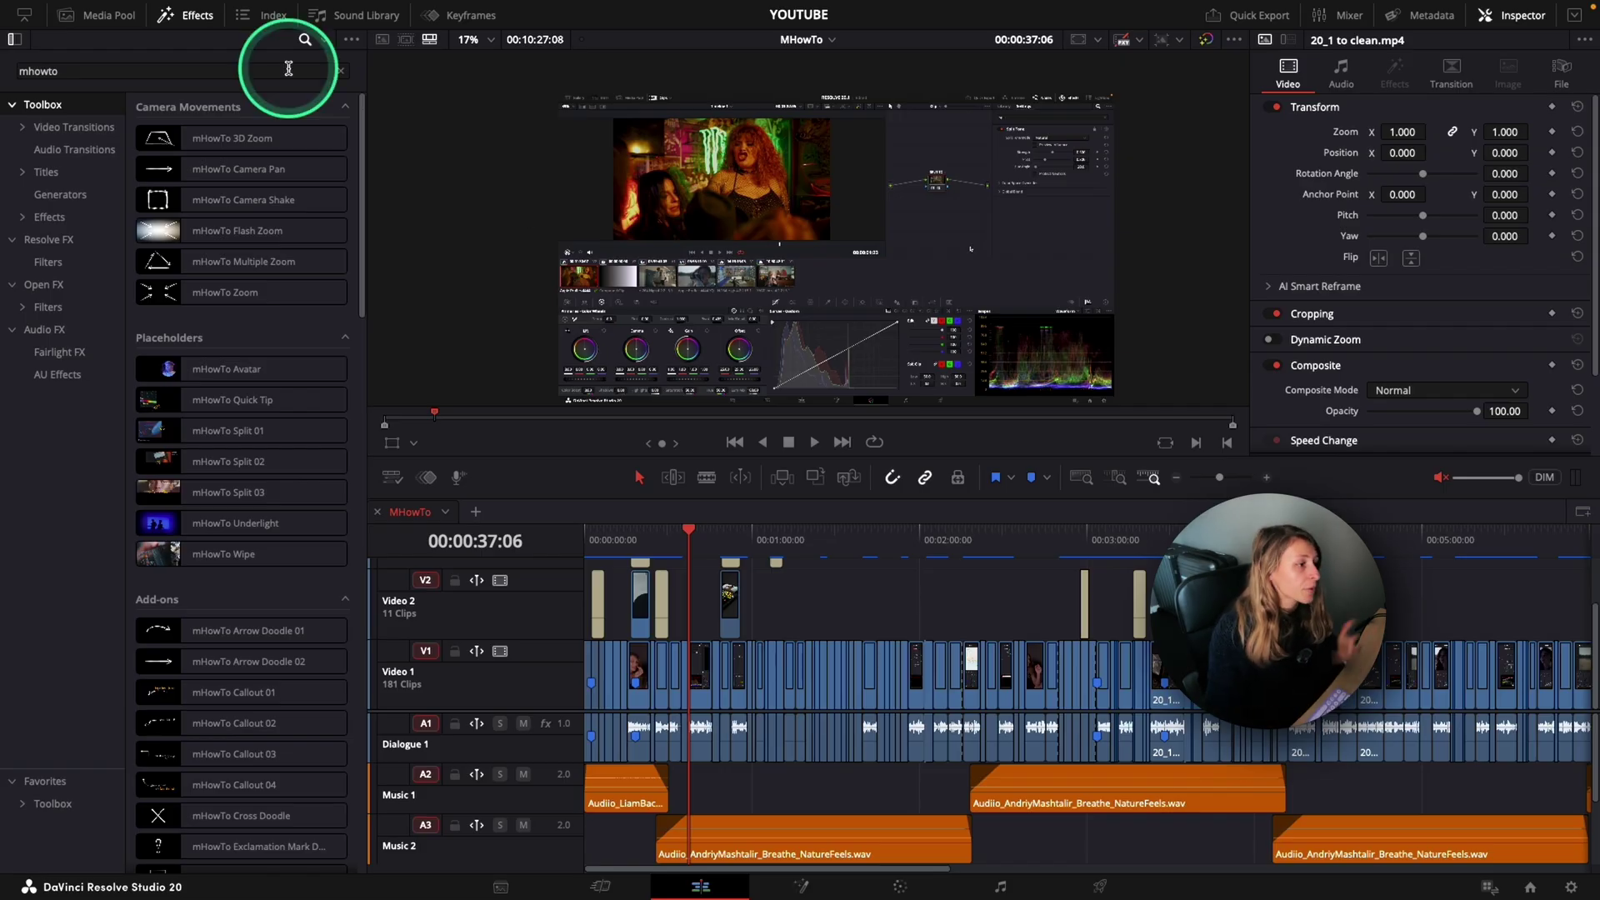
# Search effects for 'adj' and place an Adjustment Clip on Video 2 at the playhead.
pyautogui.doubleClick(143, 72)
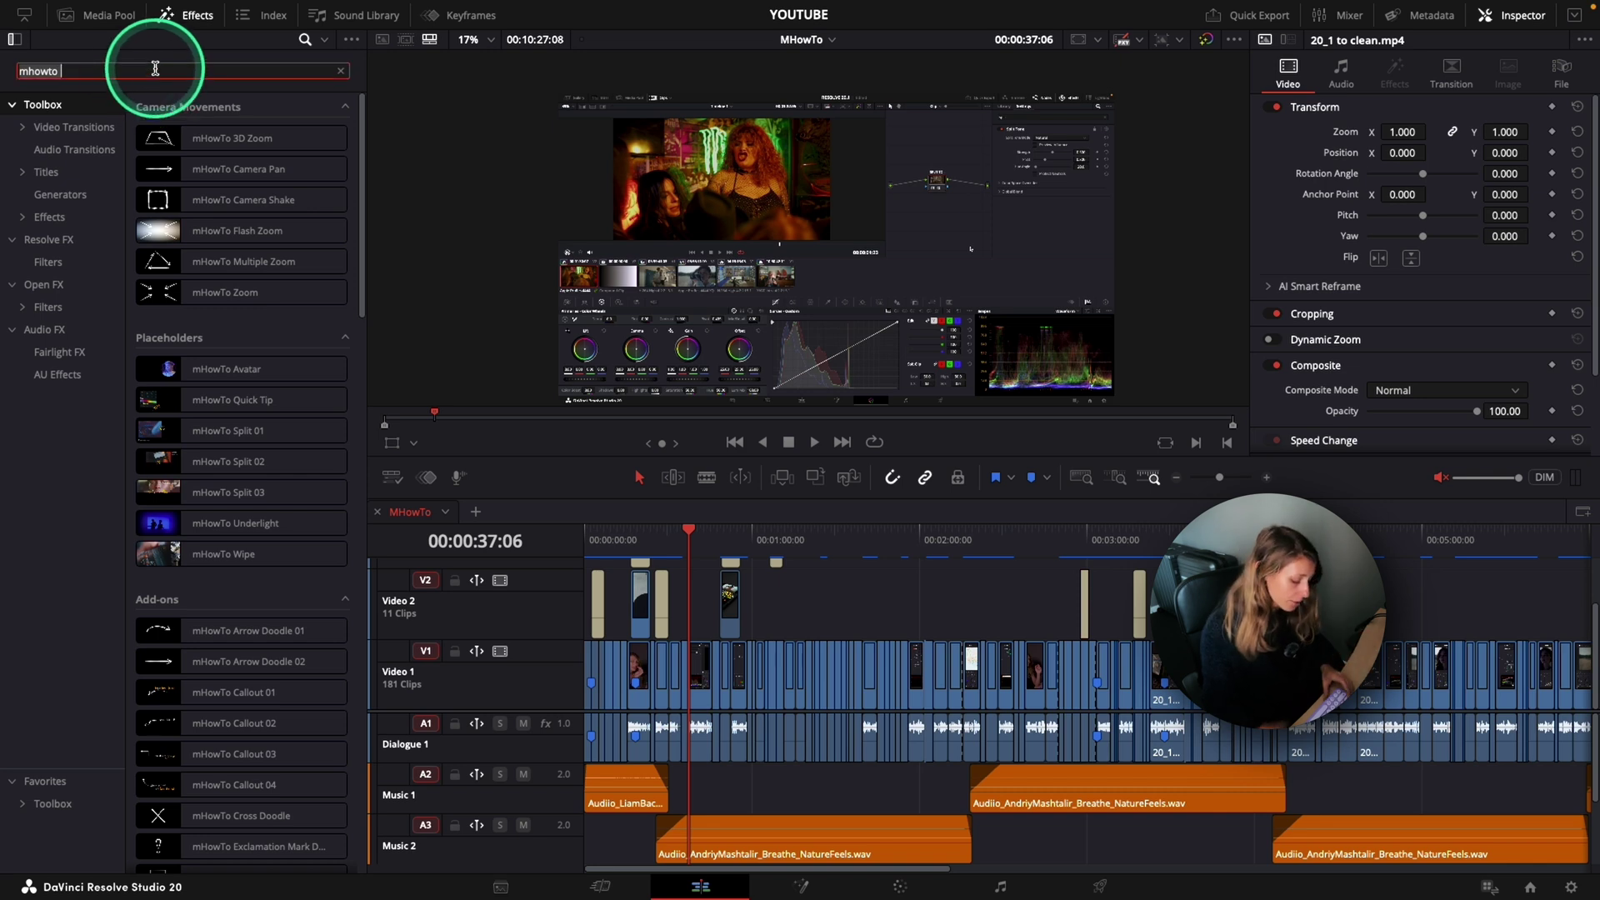
pyautogui.write('adju')
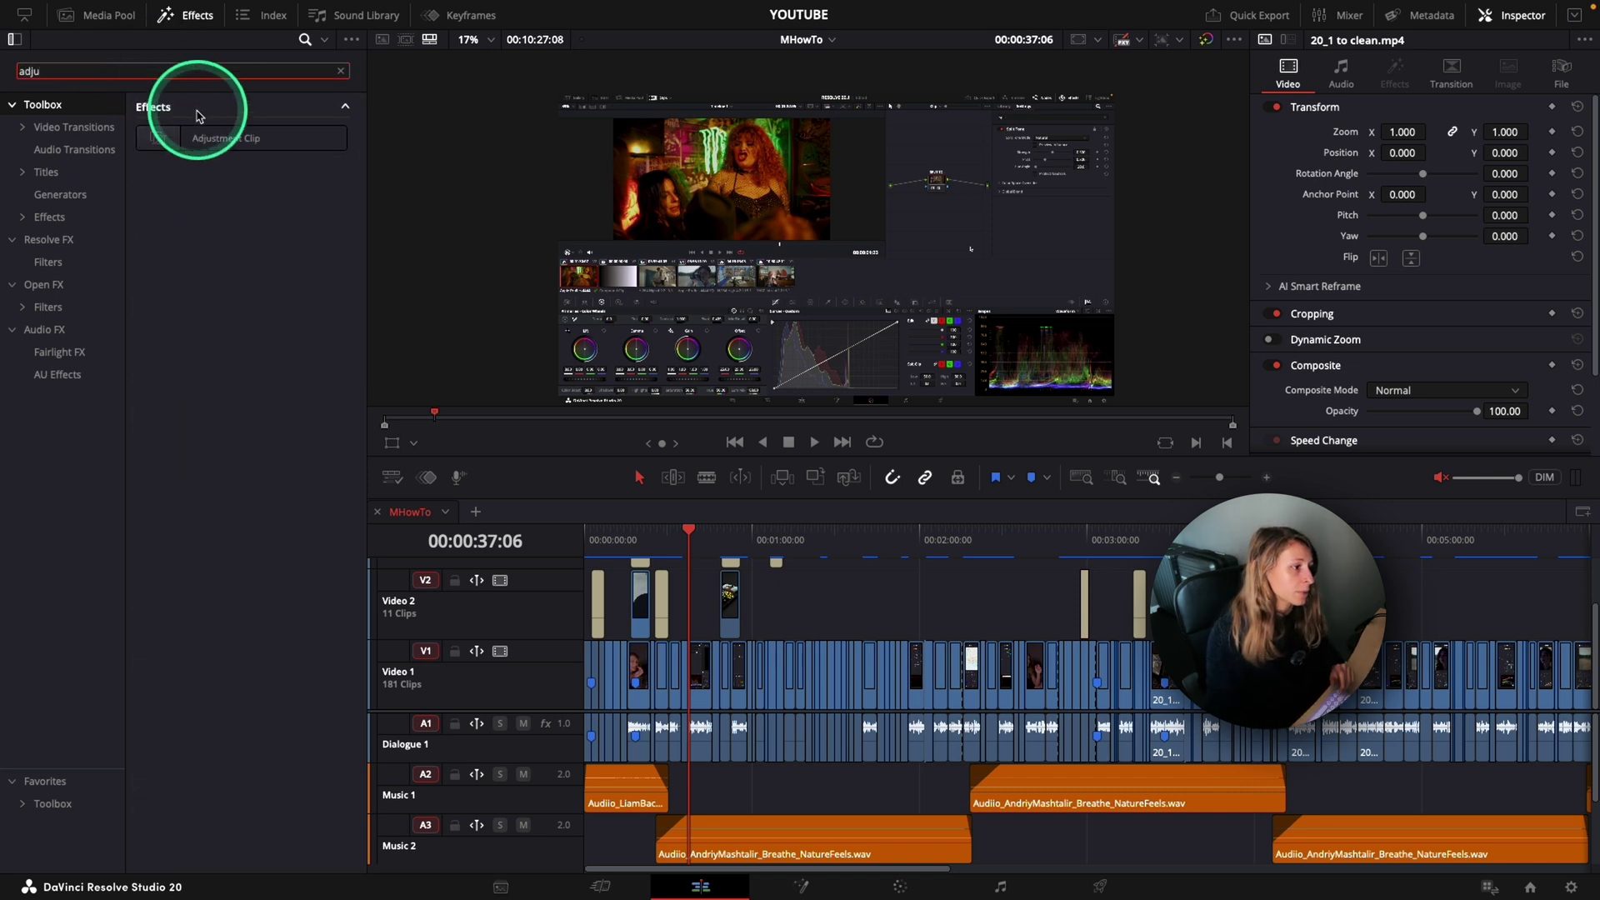
pyautogui.moveTo(205, 137); pyautogui.dragTo(700, 629)
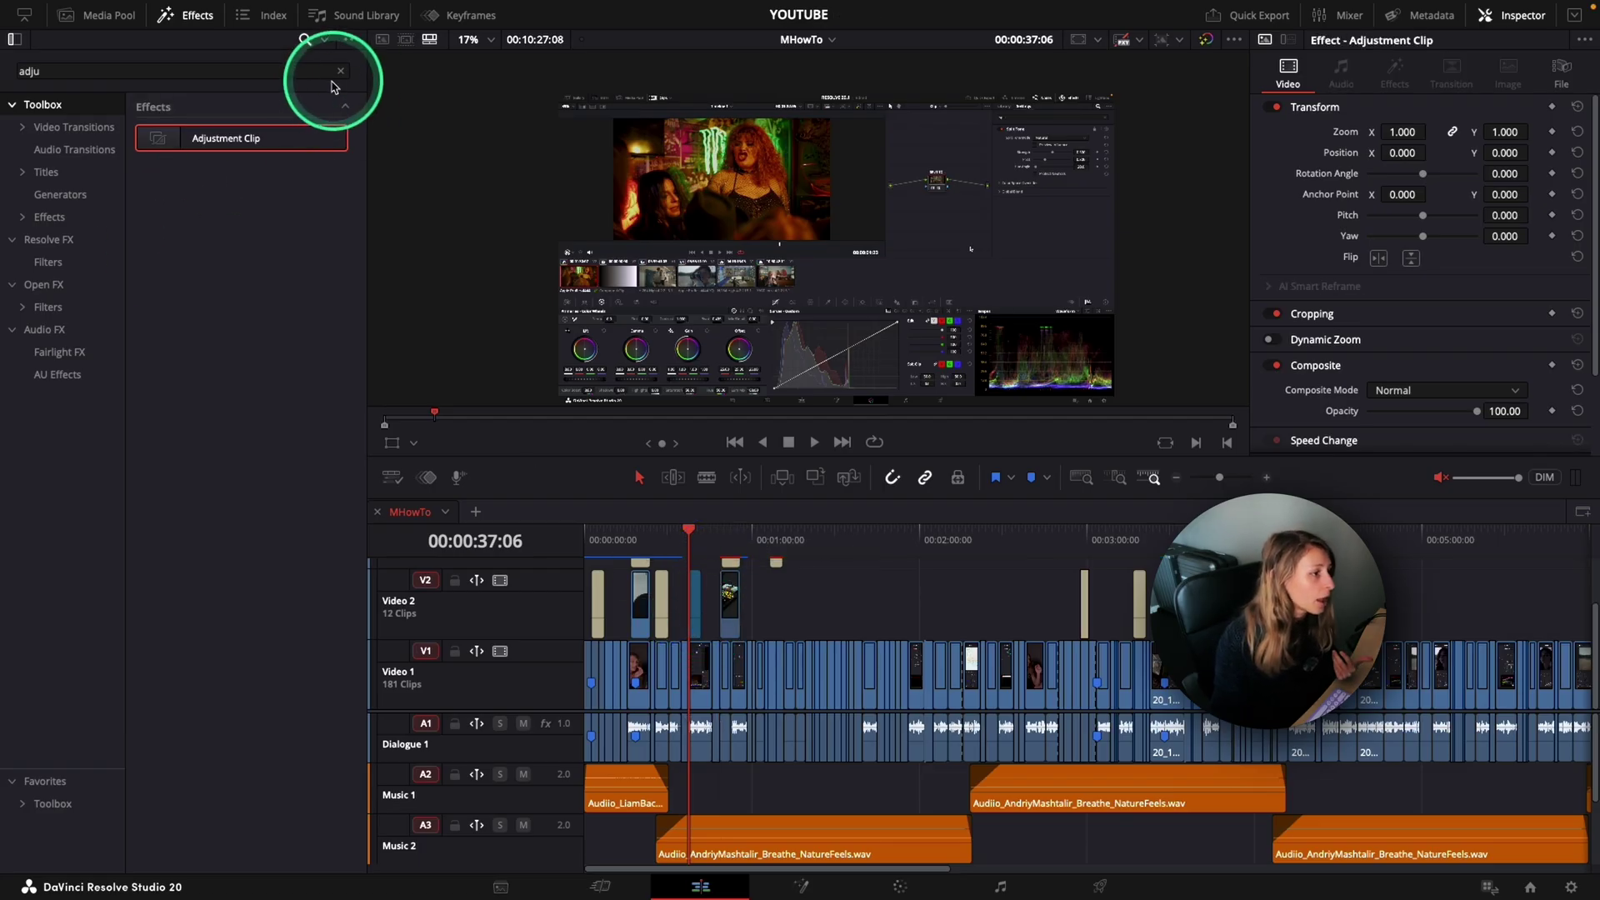
# Apply mHowTo 3D Zoom to the adjustment clip and play back the zoom.
pyautogui.click(341, 71)
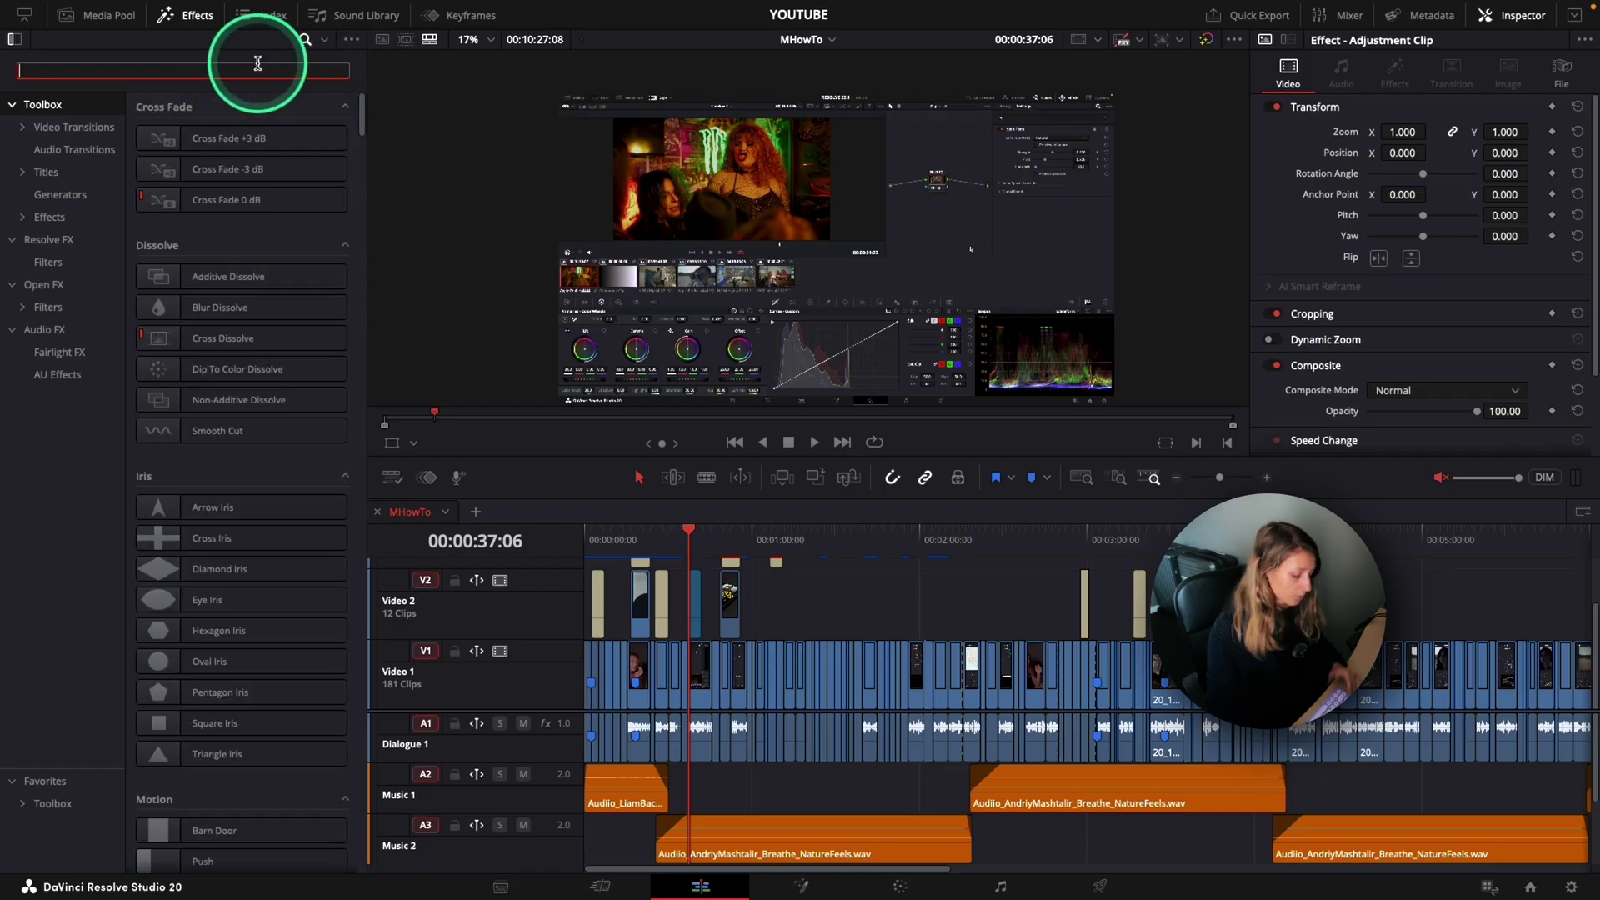
pyautogui.write('mhowt')
pyautogui.moveTo(206, 137); pyautogui.dragTo(704, 604)
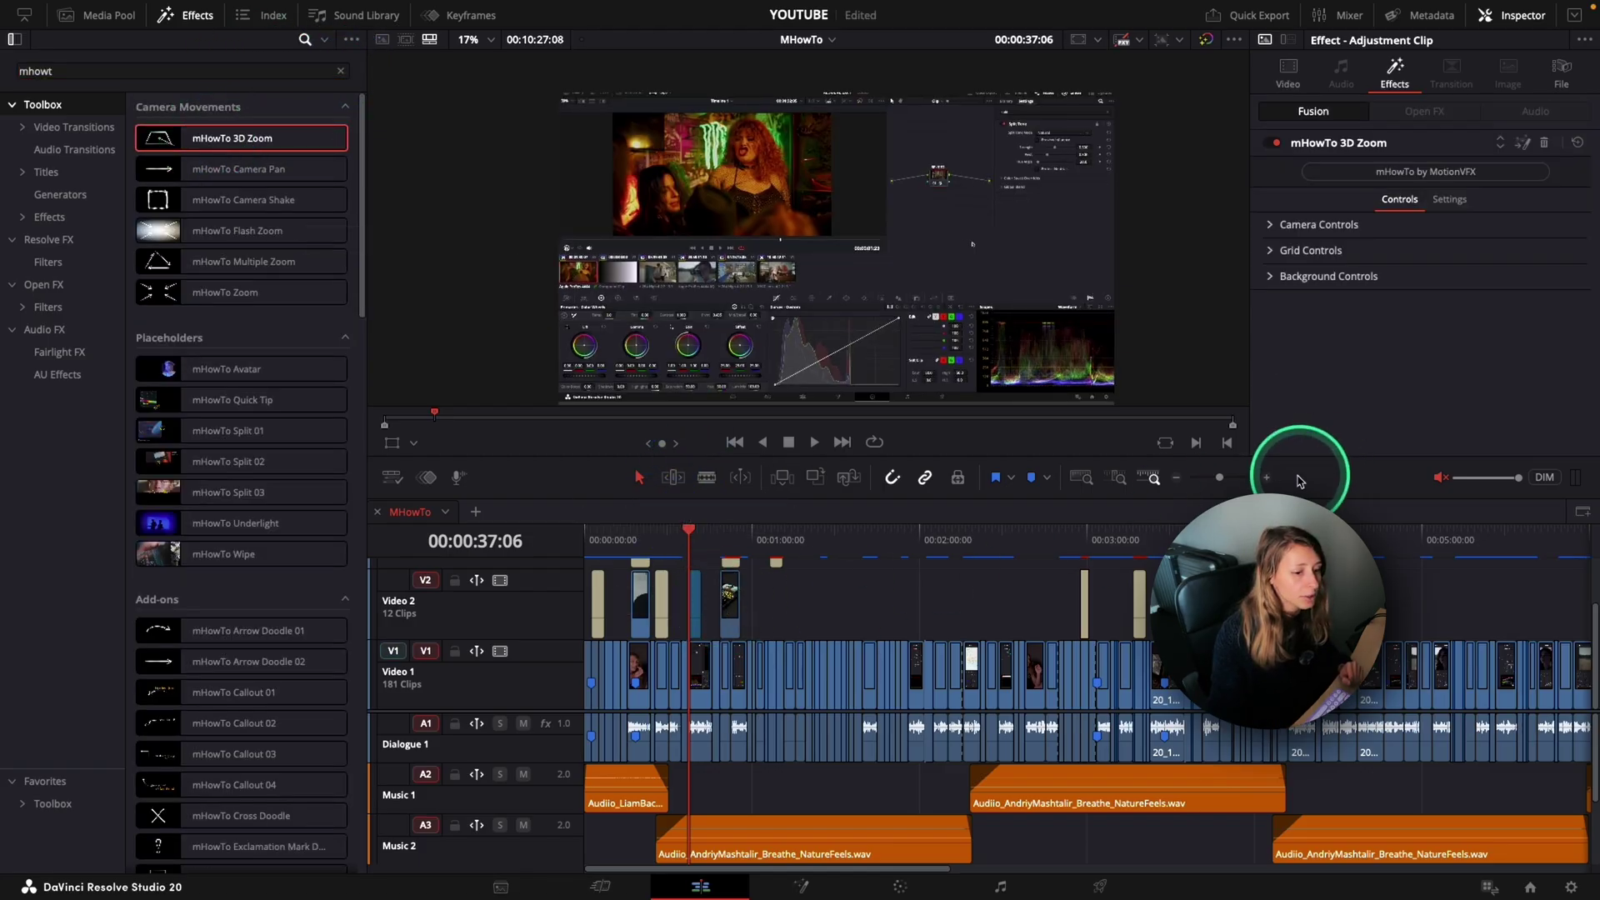
pyautogui.press('space')
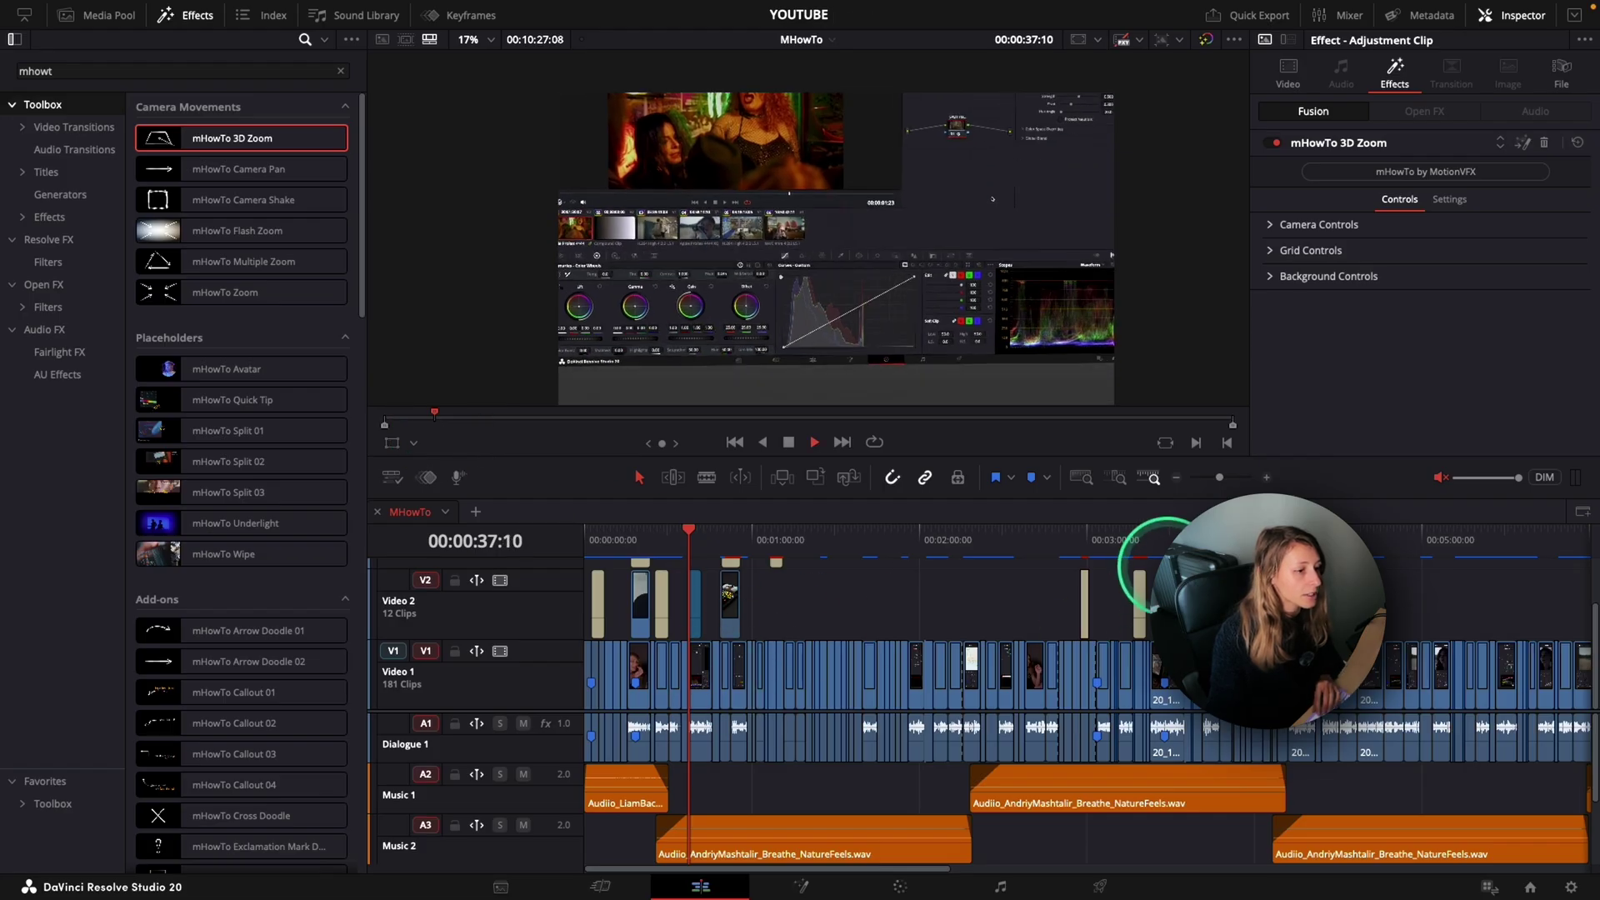
pyautogui.click(692, 540)
pyautogui.press('space')
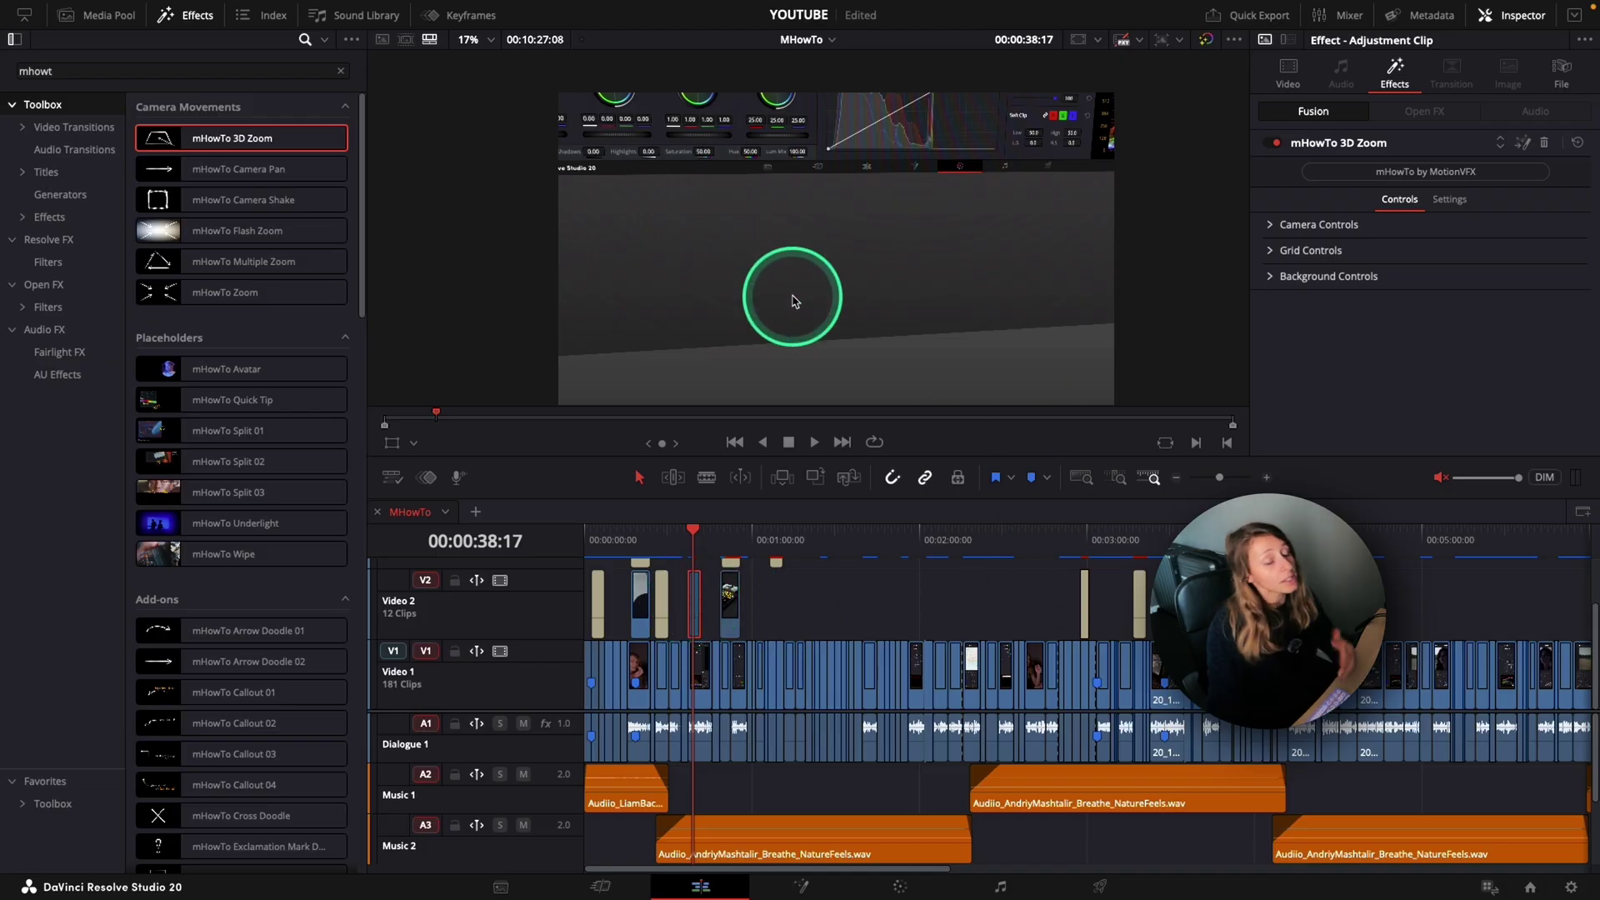
# Set the 3D Zoom In/Out to 0.222/0.856 and camera target to 0.453/1.337.
pyautogui.click(1271, 225)
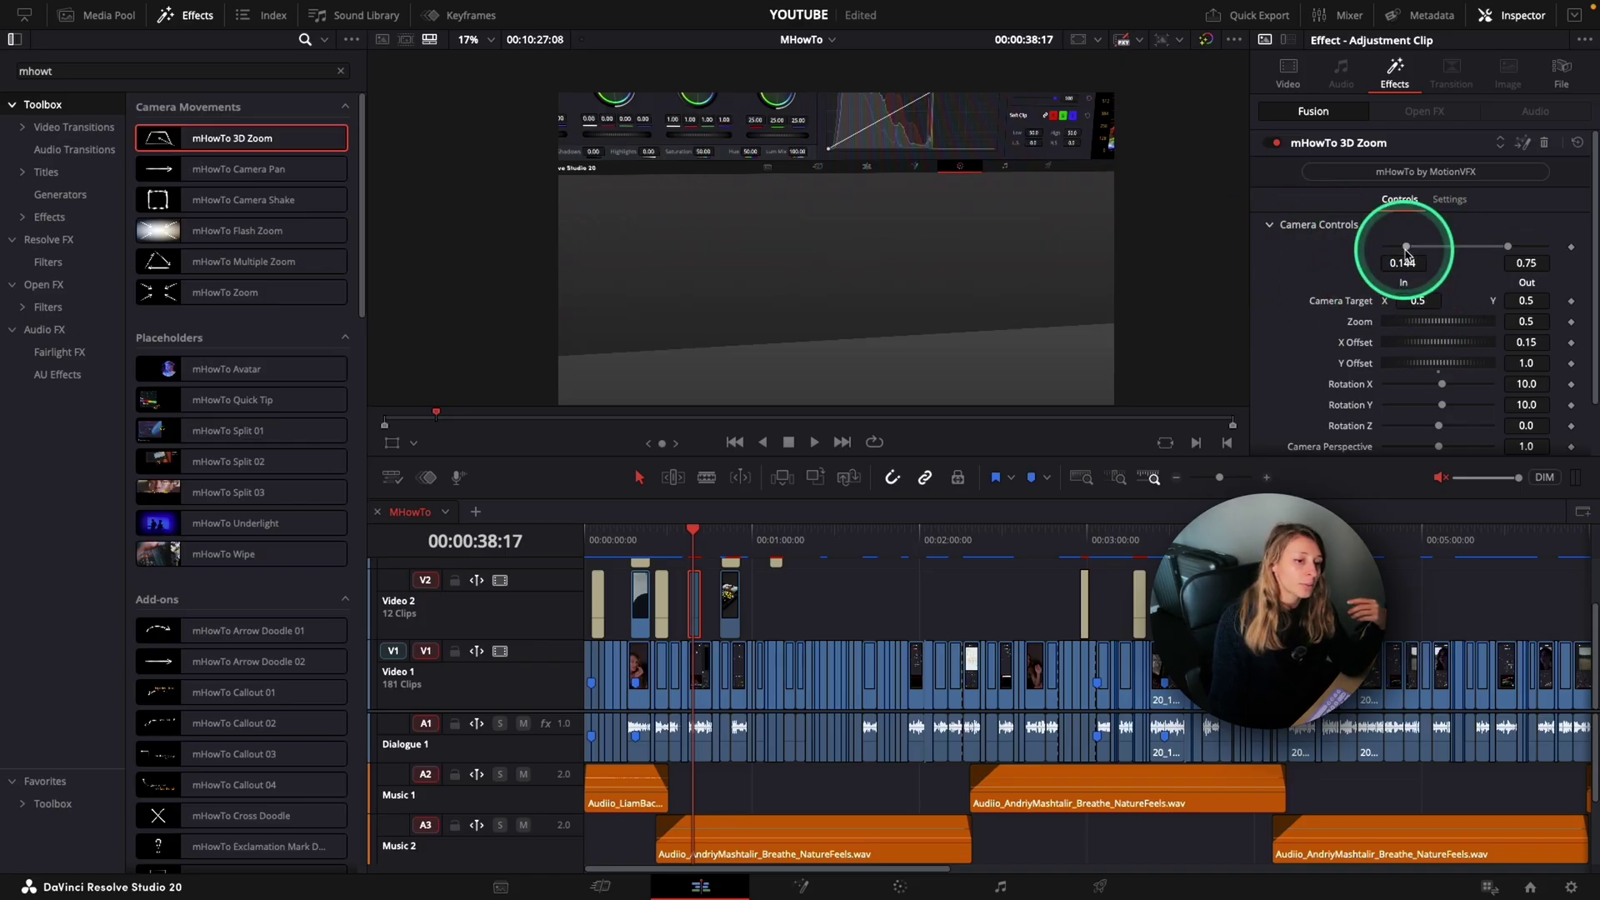
pyautogui.moveTo(1406, 249)
pyautogui.mouseDown()
pyautogui.moveTo(1523, 247)
pyautogui.moveTo(1419, 252)
pyautogui.mouseUp()
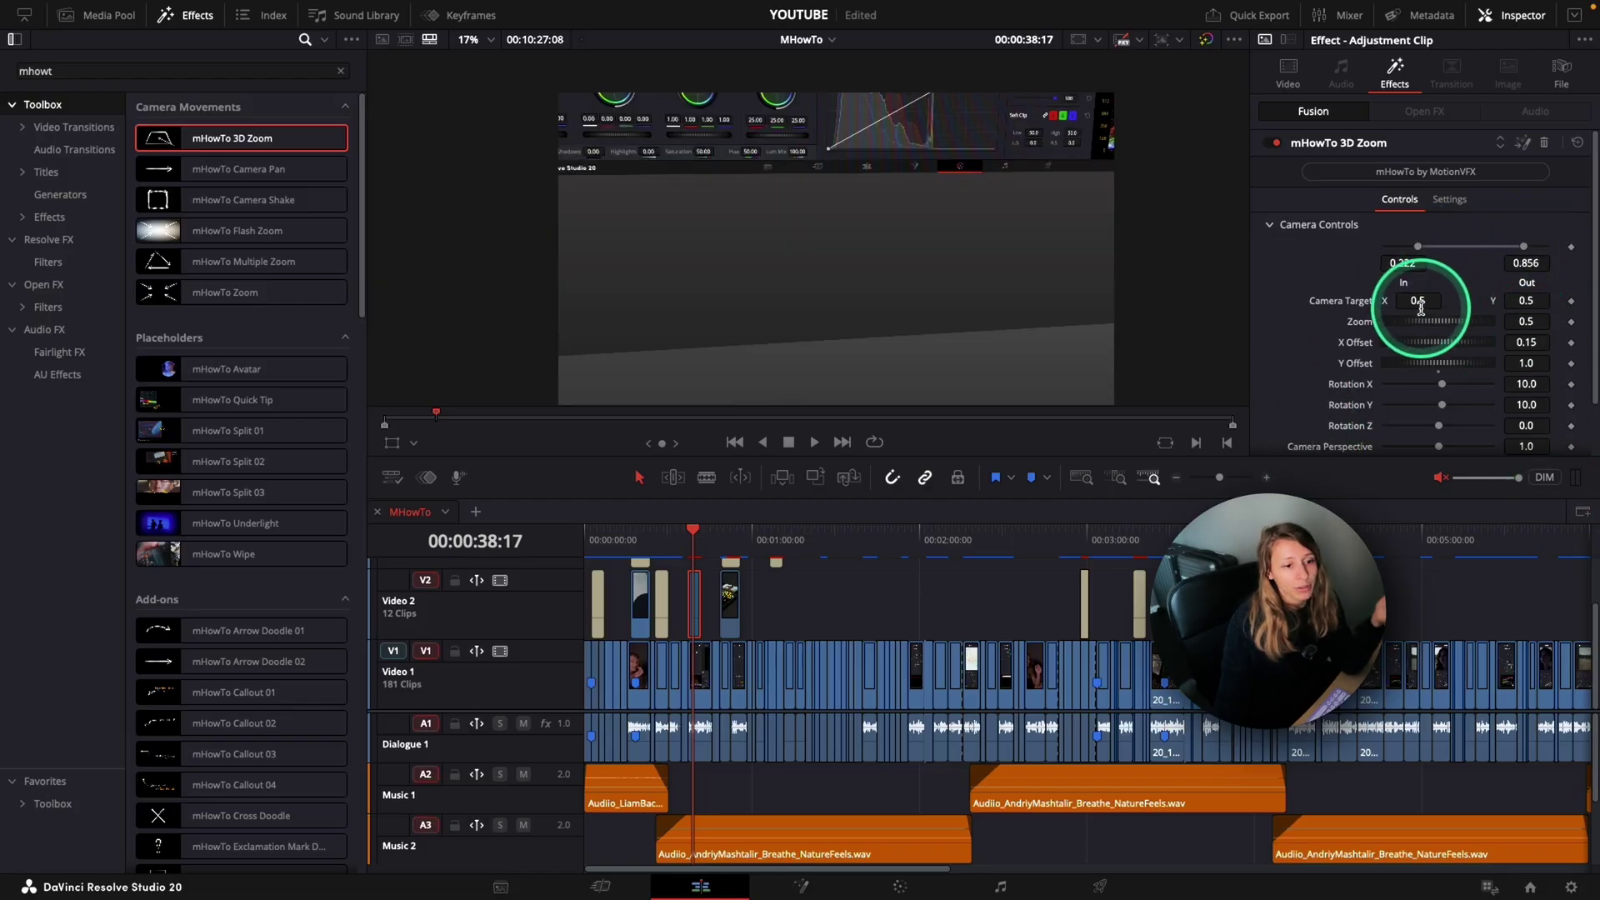
pyautogui.moveTo(1425, 300); pyautogui.dragTo(1349, 303)
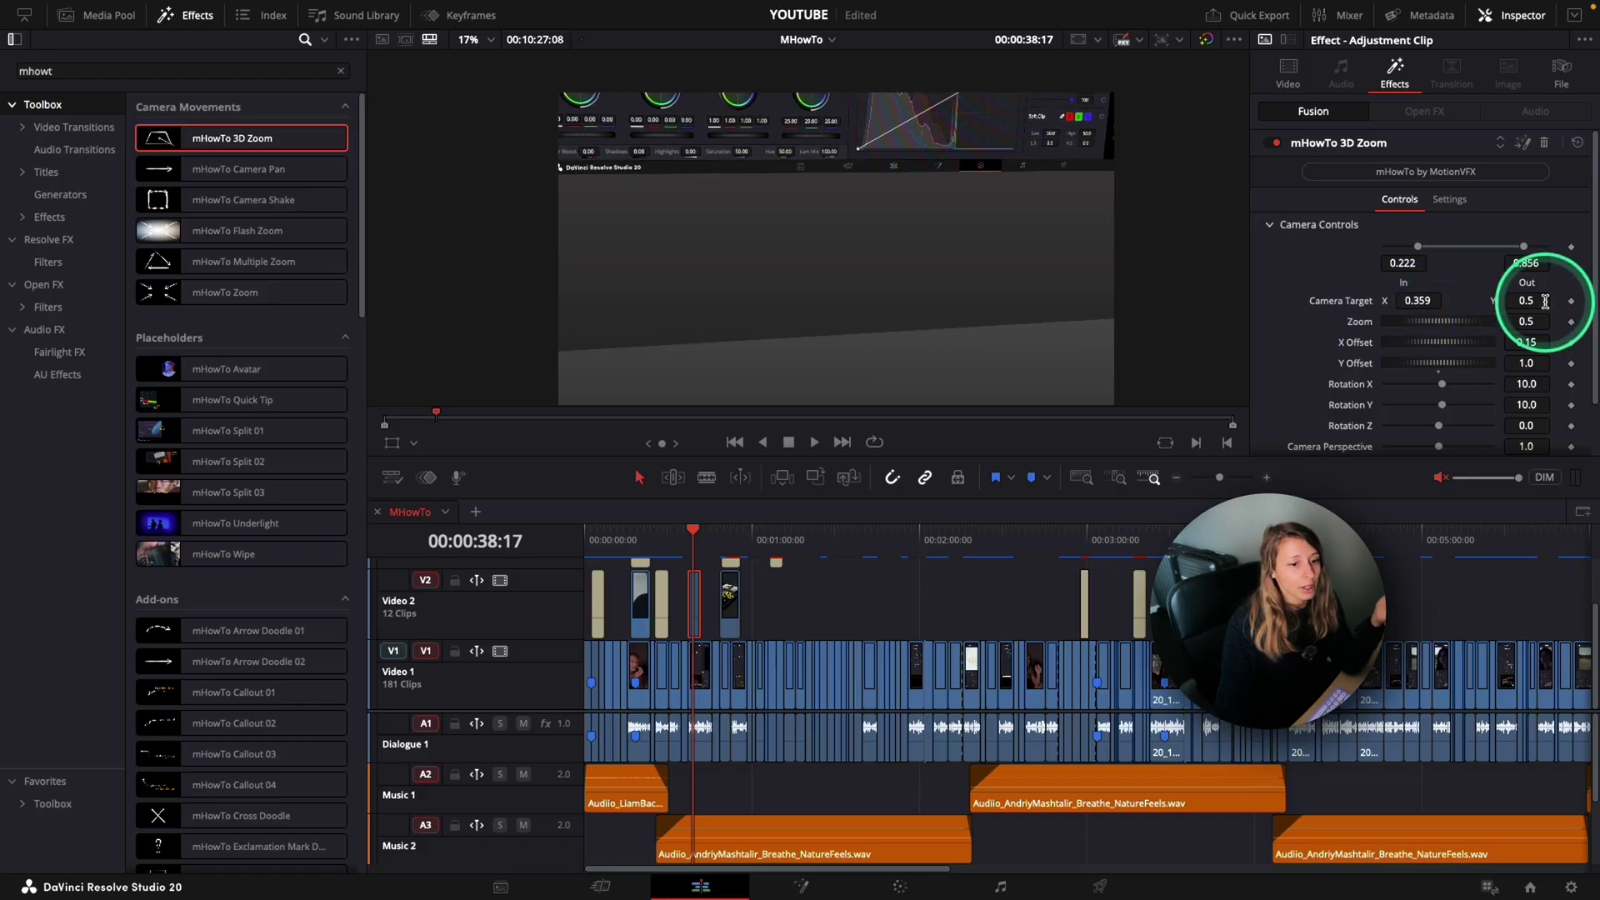
pyautogui.moveTo(1536, 302); pyautogui.dragTo(1558, 300)
pyautogui.moveTo(859, 364); pyautogui.dragTo(443, 396)
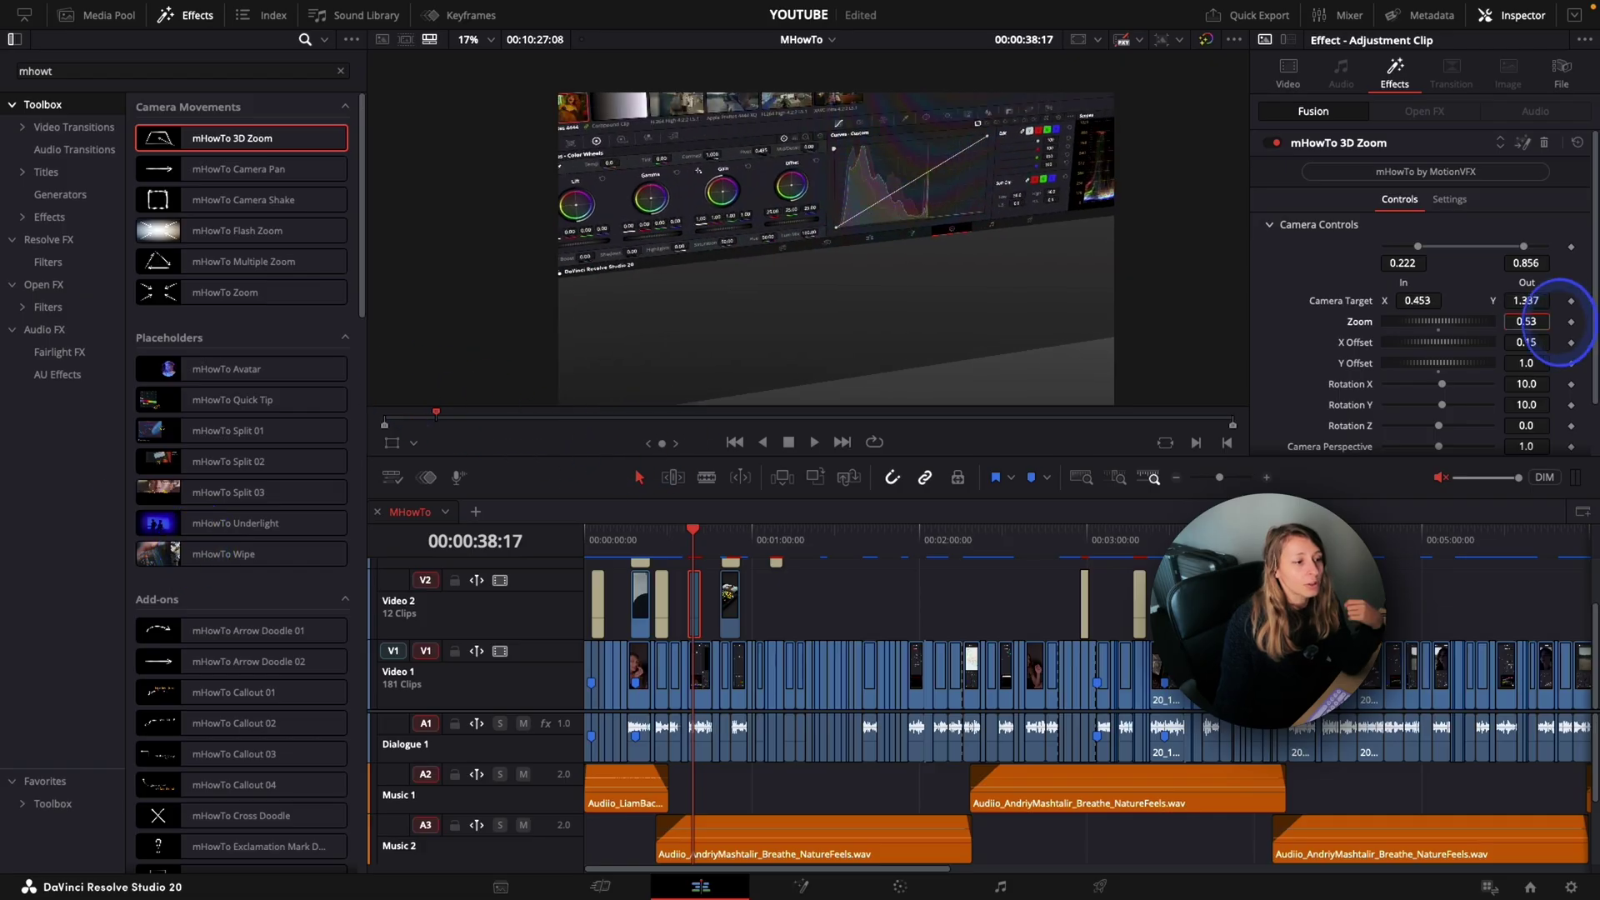
# Set zoom to 0.585, adjust X/Y offsets, rotation 7.6/11.3 and perspective 1.26.
pyautogui.moveTo(1533, 325); pyautogui.dragTo(1473, 367)
pyautogui.moveTo(1587, 350); pyautogui.dragTo(1276, 398)
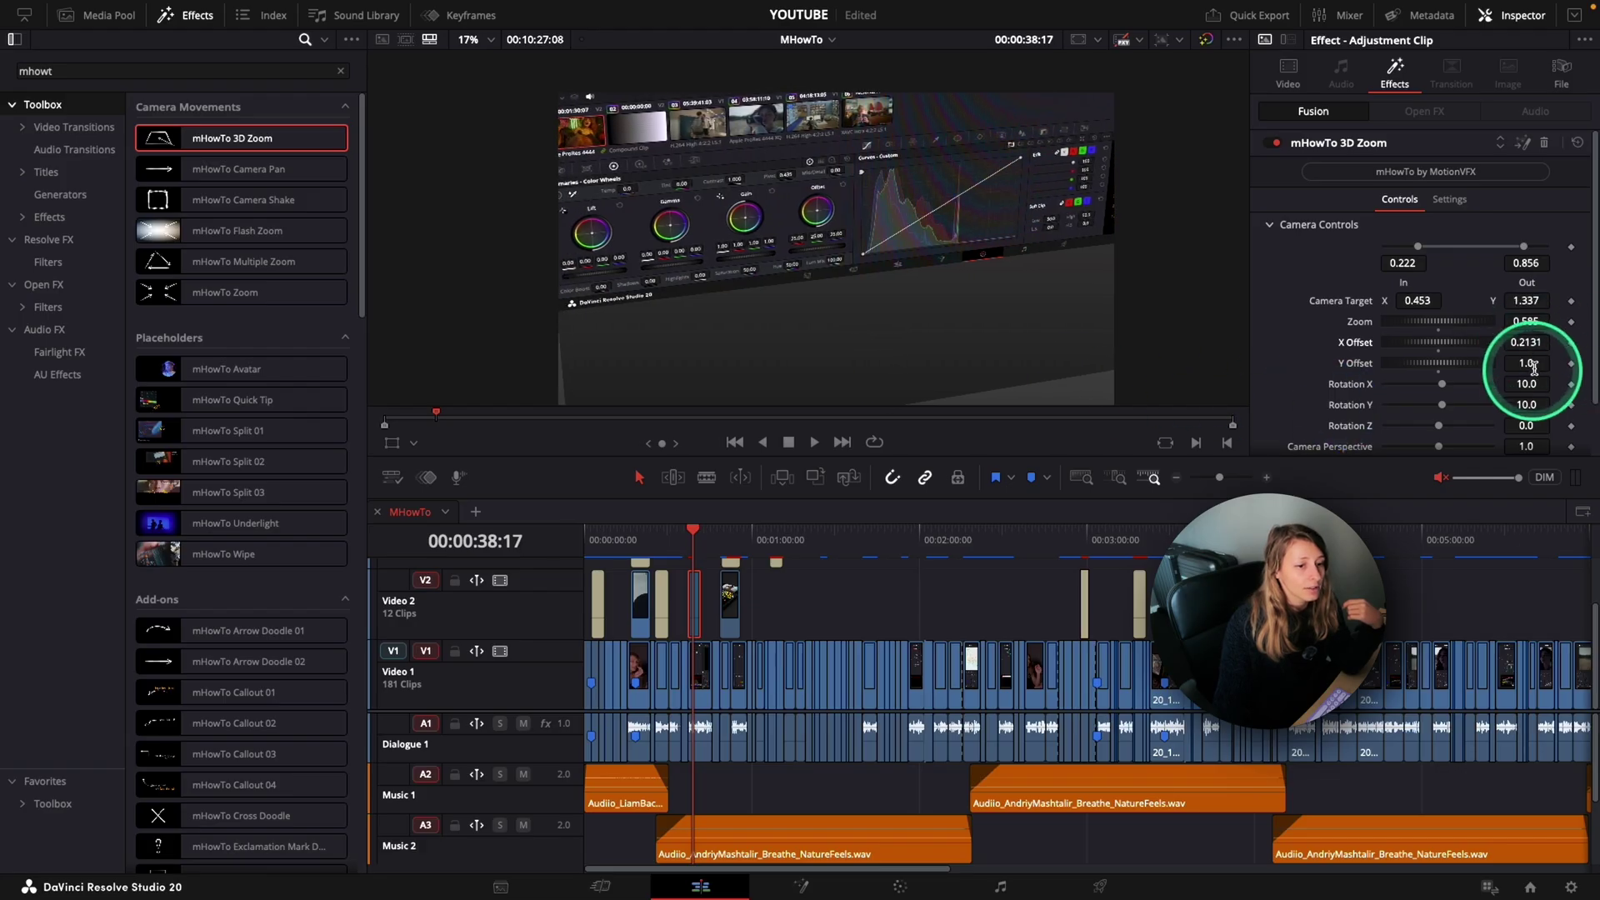
pyautogui.moveTo(654, 323); pyautogui.dragTo(810, 23)
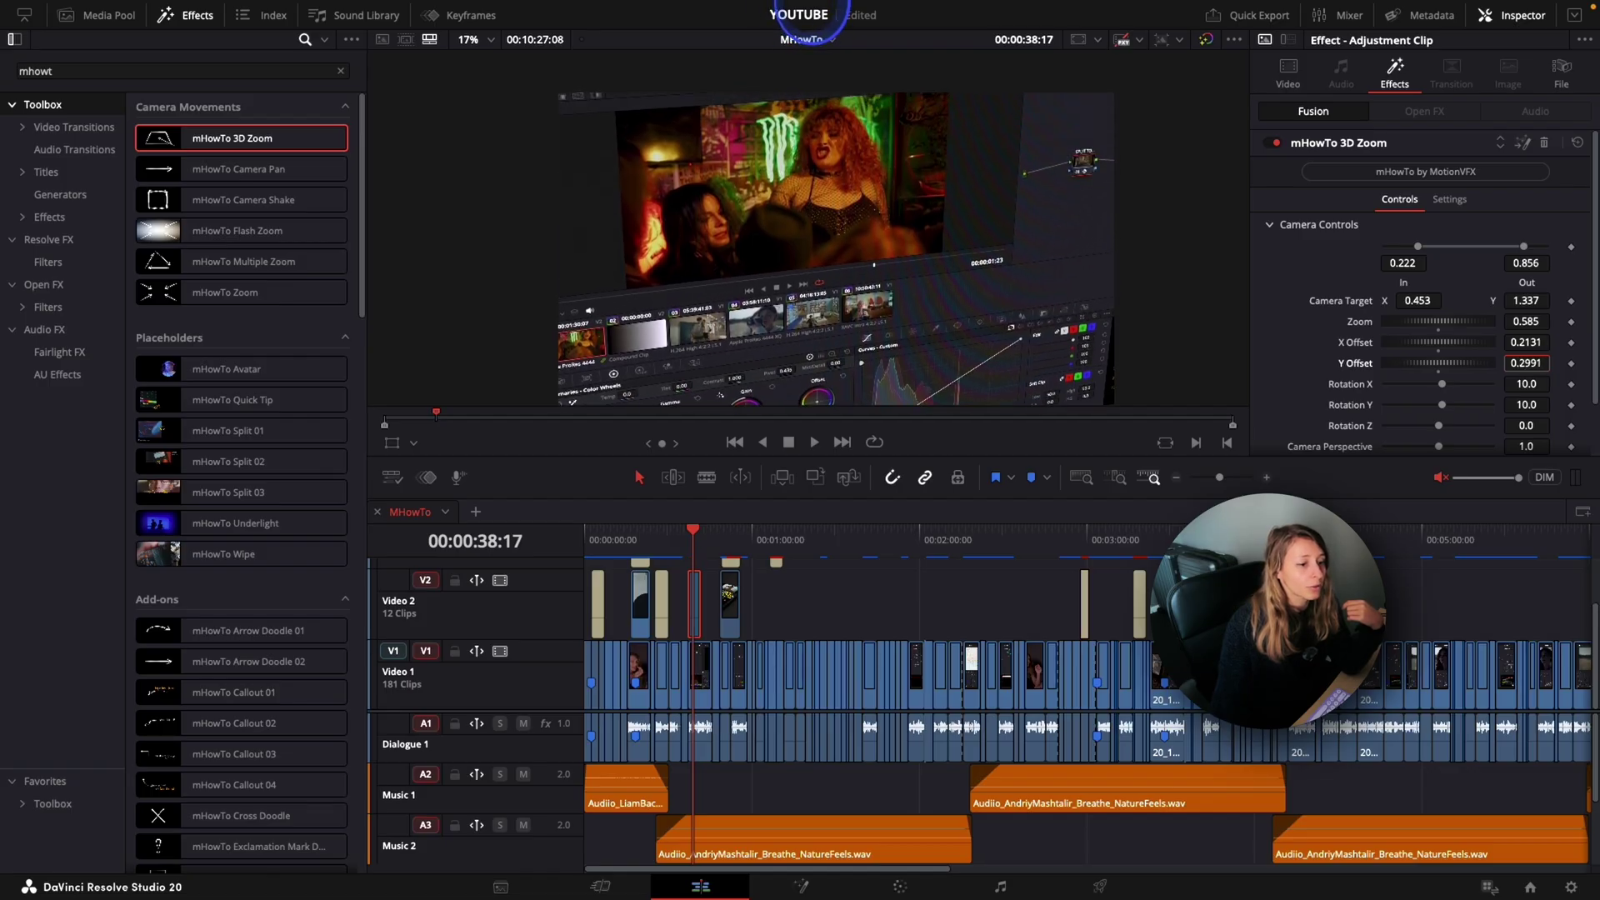
pyautogui.moveTo(809, 23); pyautogui.dragTo(809, 22)
pyautogui.scroll(-2, 1528, 328)
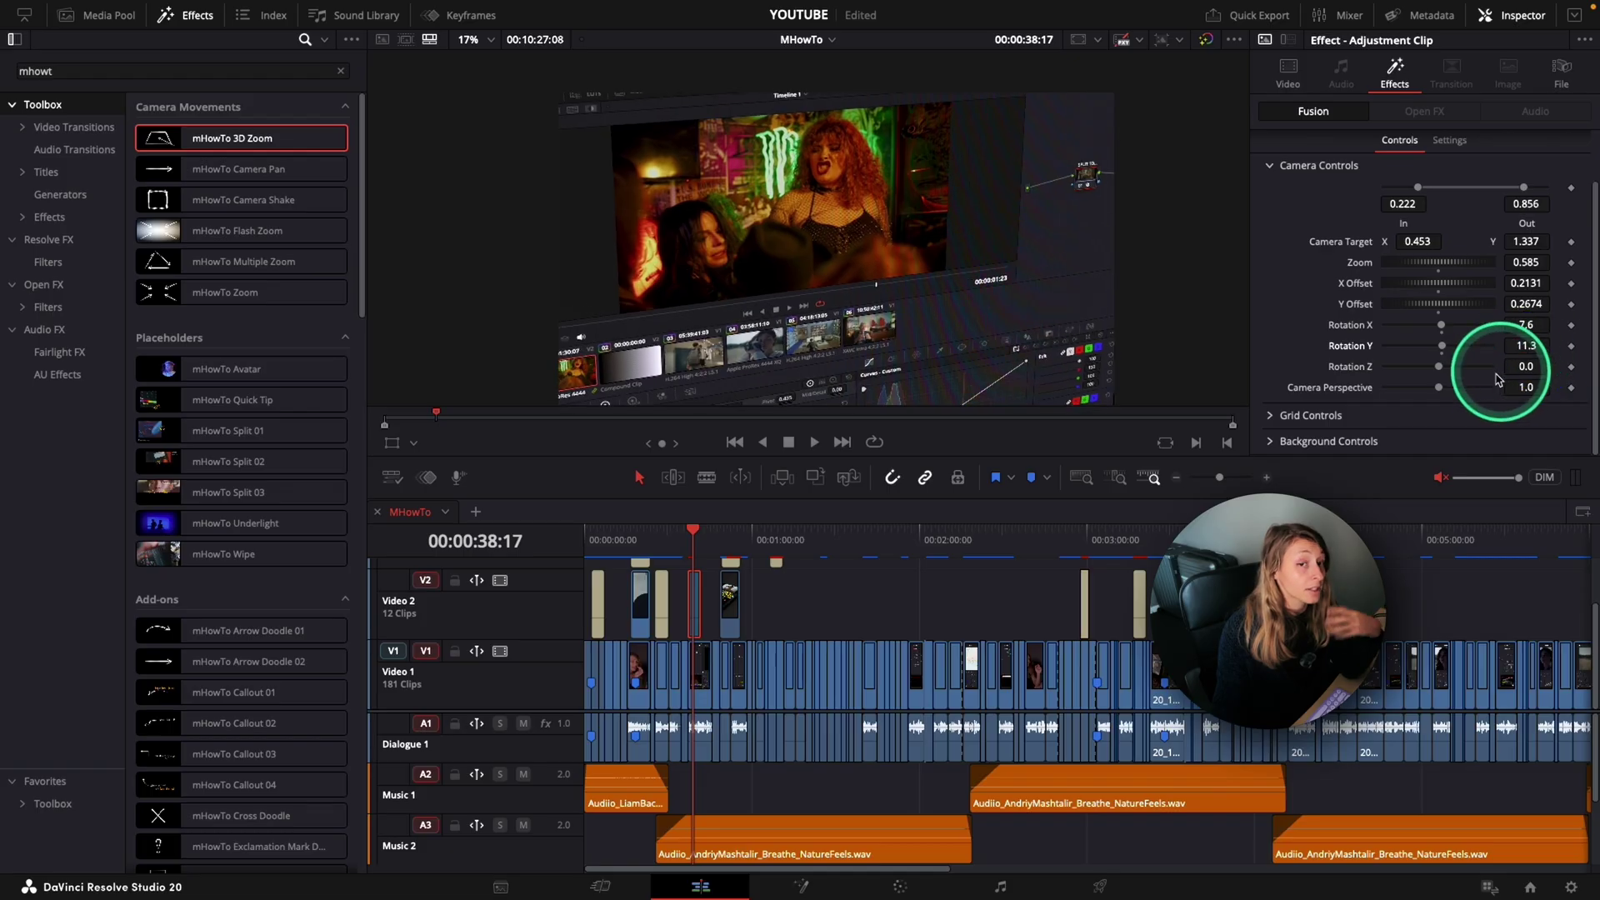
pyautogui.moveTo(1529, 366); pyautogui.dragTo(1545, 415)
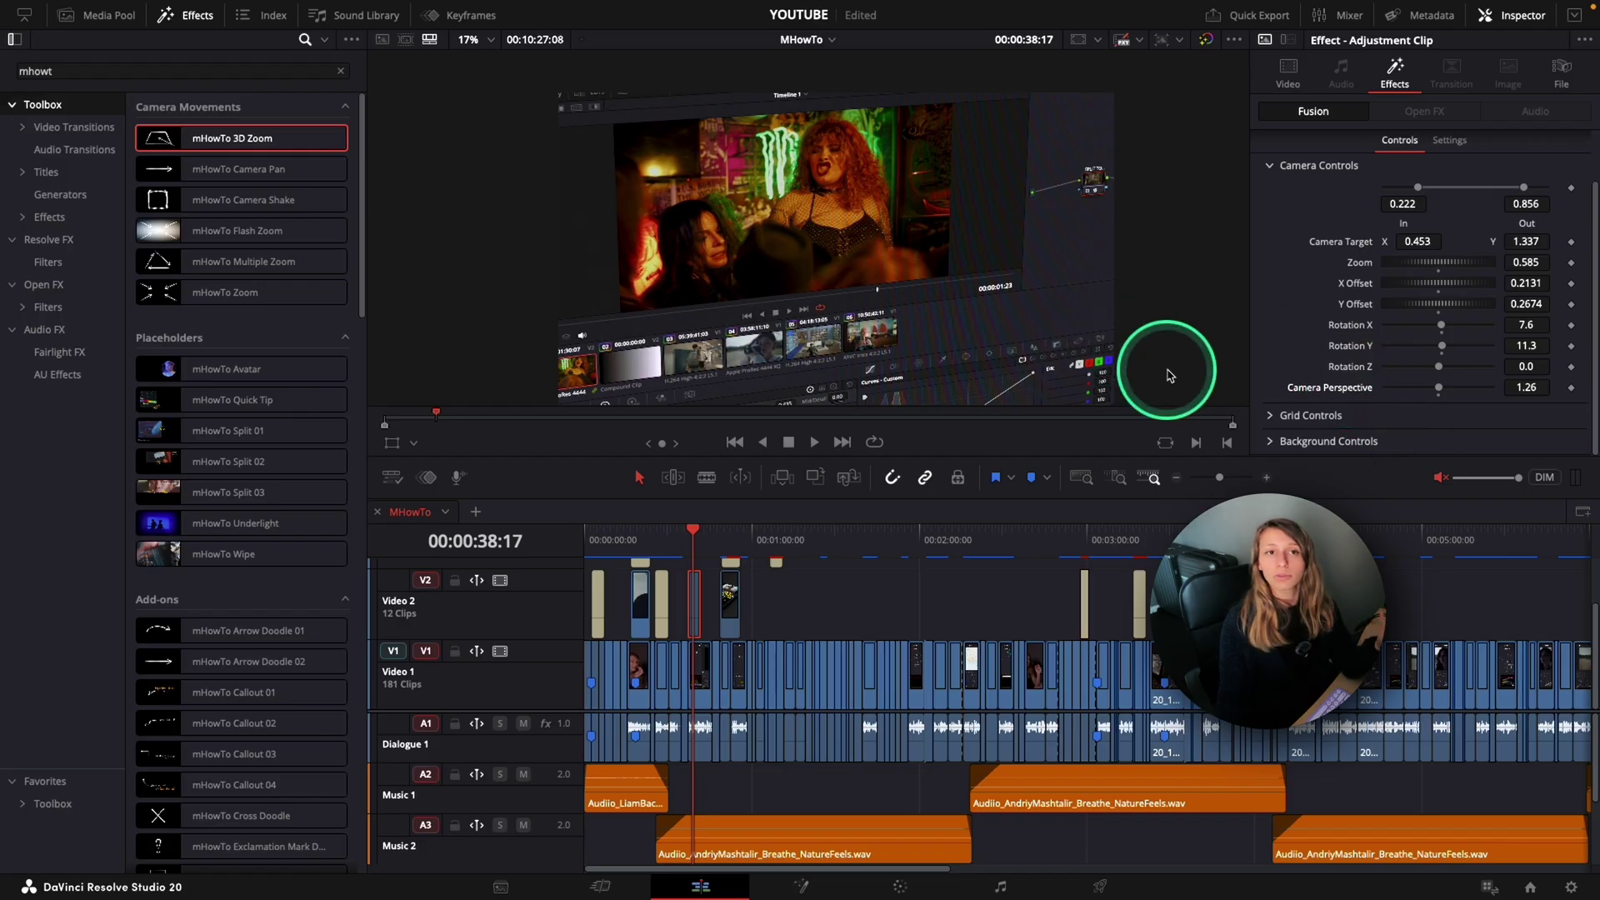
# Expand the 3D Zoom's Grid Controls and play the zoomed shot back to check it.
pyautogui.click(1310, 415)
pyautogui.scroll(-3, 1325, 366)
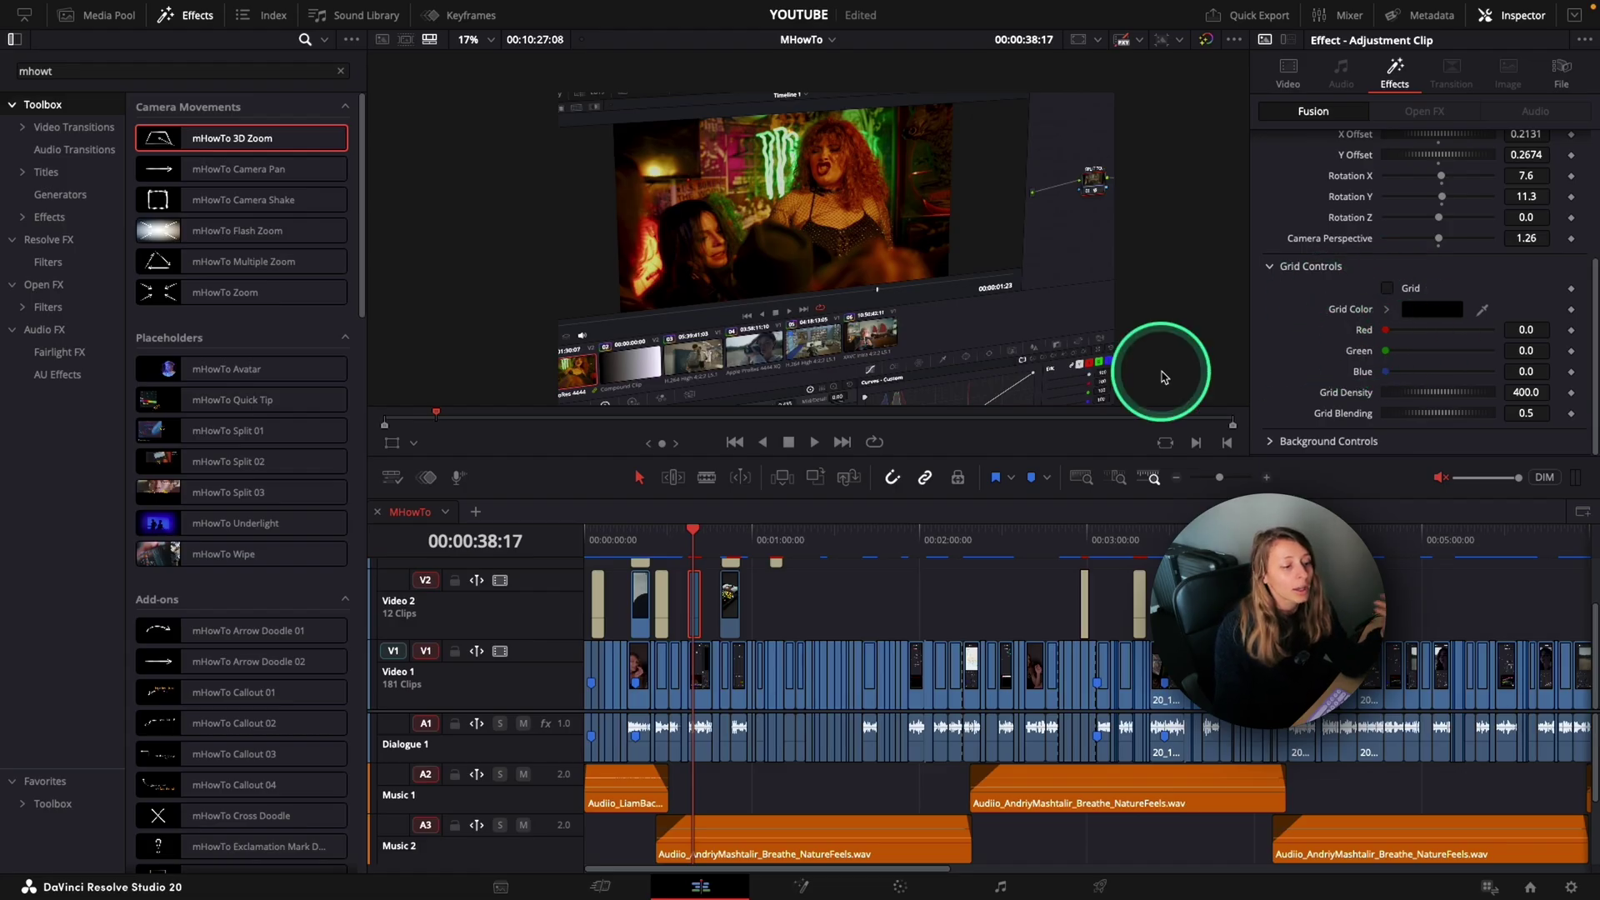
pyautogui.press('/')
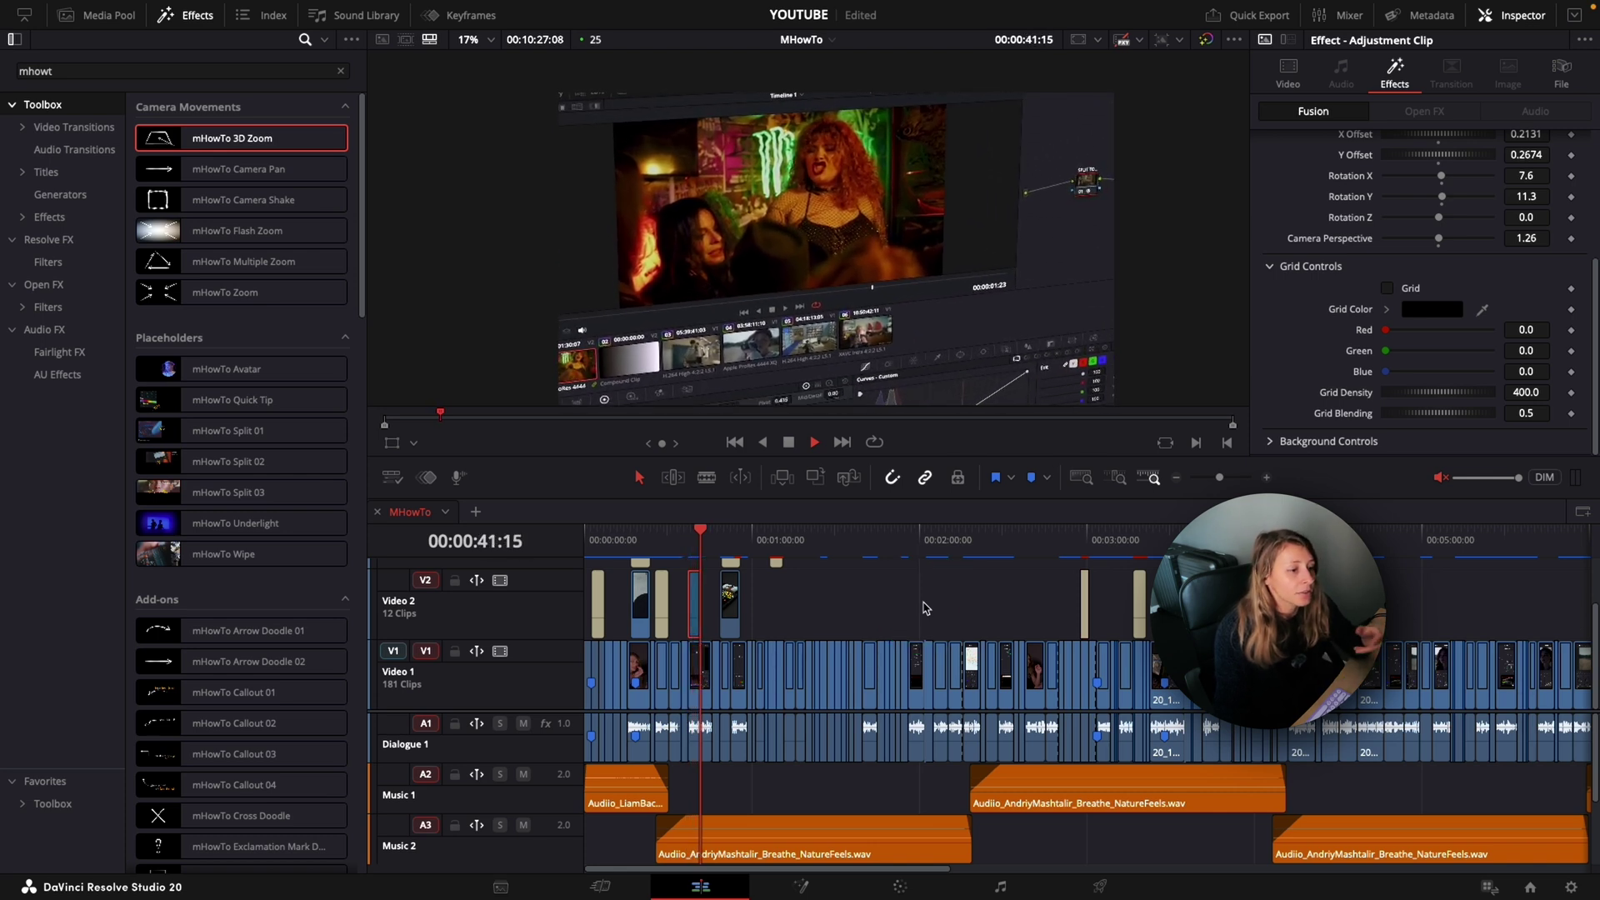
# Undo the last change and move the playhead to about 01:36:18.
pyautogui.click(399, 598)
pyautogui.hotkey('ctrl', 'z')
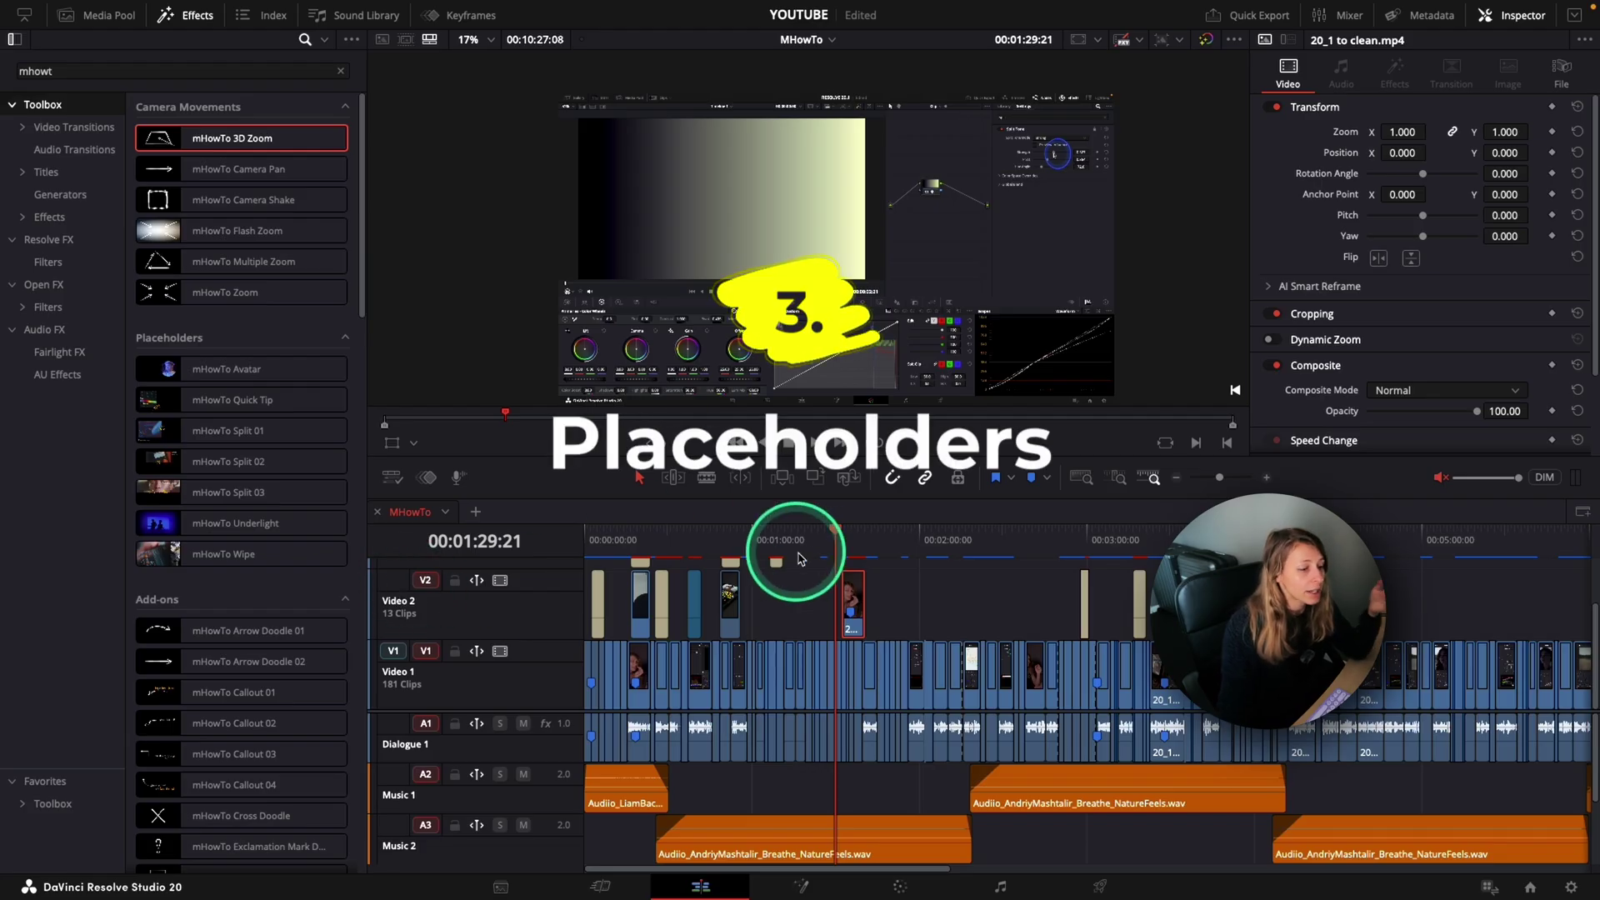
pyautogui.click(841, 540)
pyautogui.moveTo(848, 545); pyautogui.dragTo(859, 550)
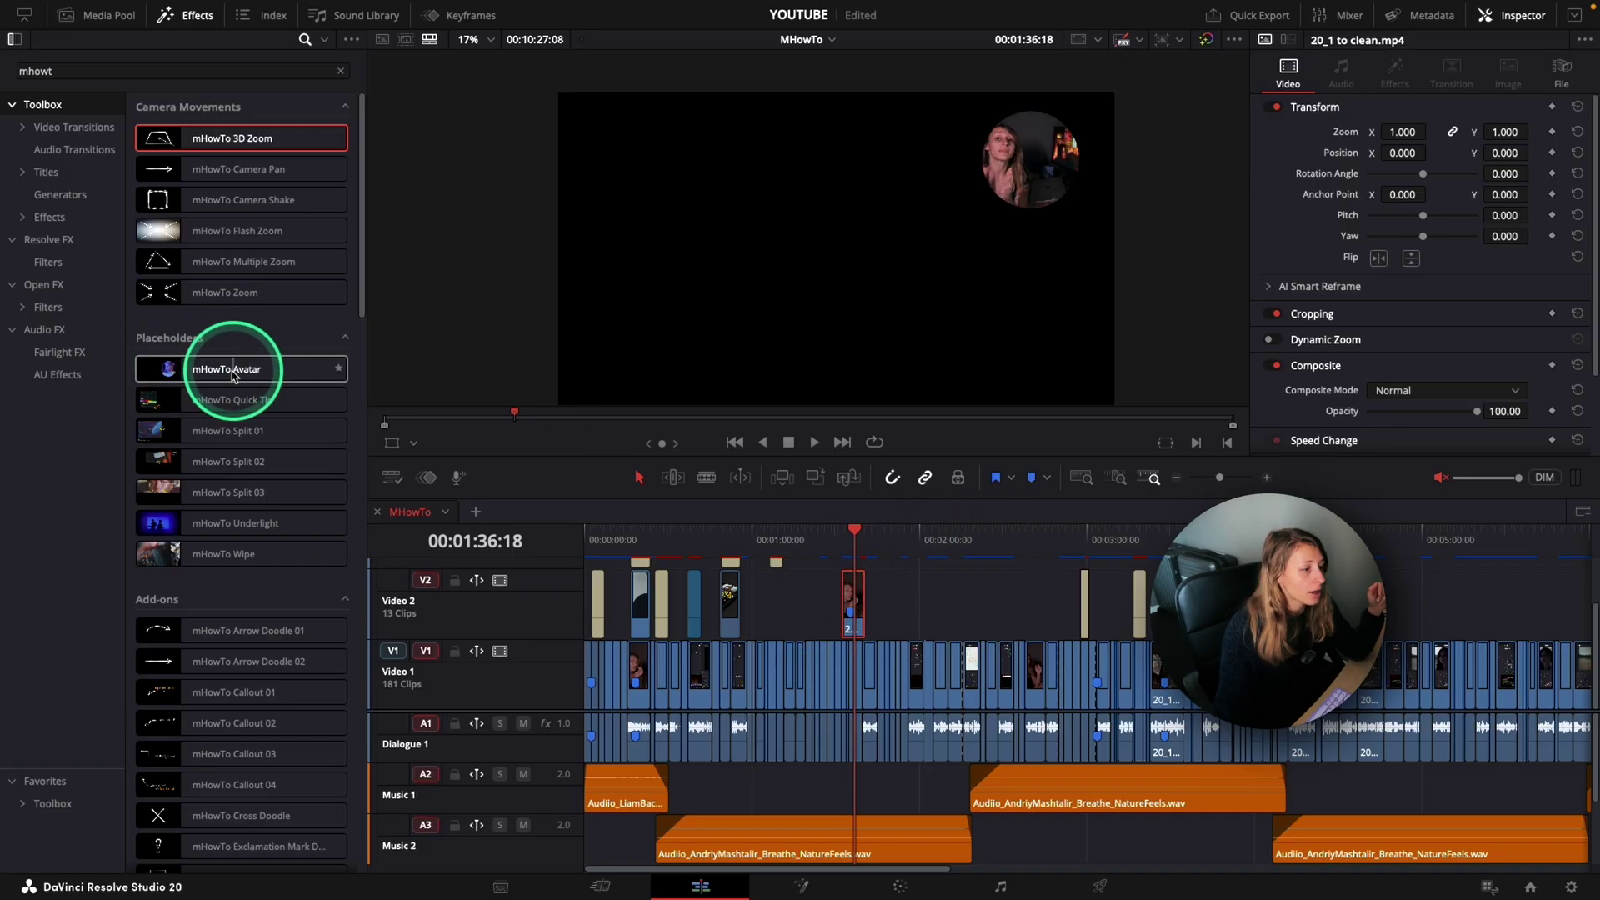
# Apply mHowTo Avatar to the Video 2 clip at media X 0.545, then swap in mHowTo Quick Tip.
pyautogui.moveTo(193, 377)
pyautogui.mouseDown()
pyautogui.moveTo(942, 537)
pyautogui.moveTo(852, 602)
pyautogui.moveTo(852, 537)
pyautogui.mouseUp()
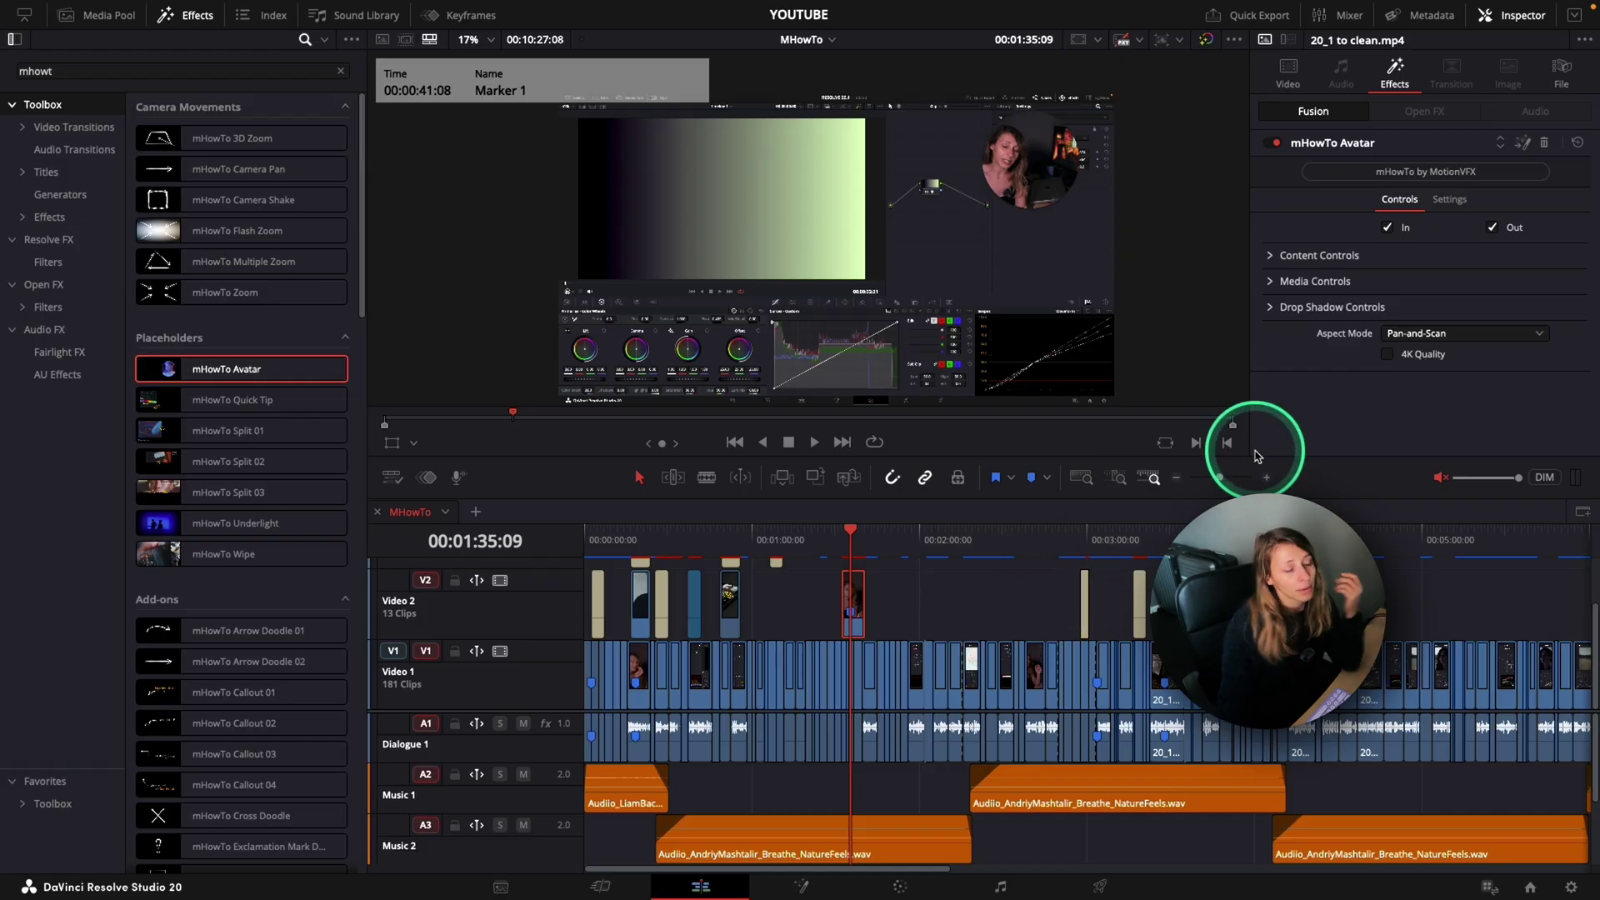
pyautogui.click(1283, 281)
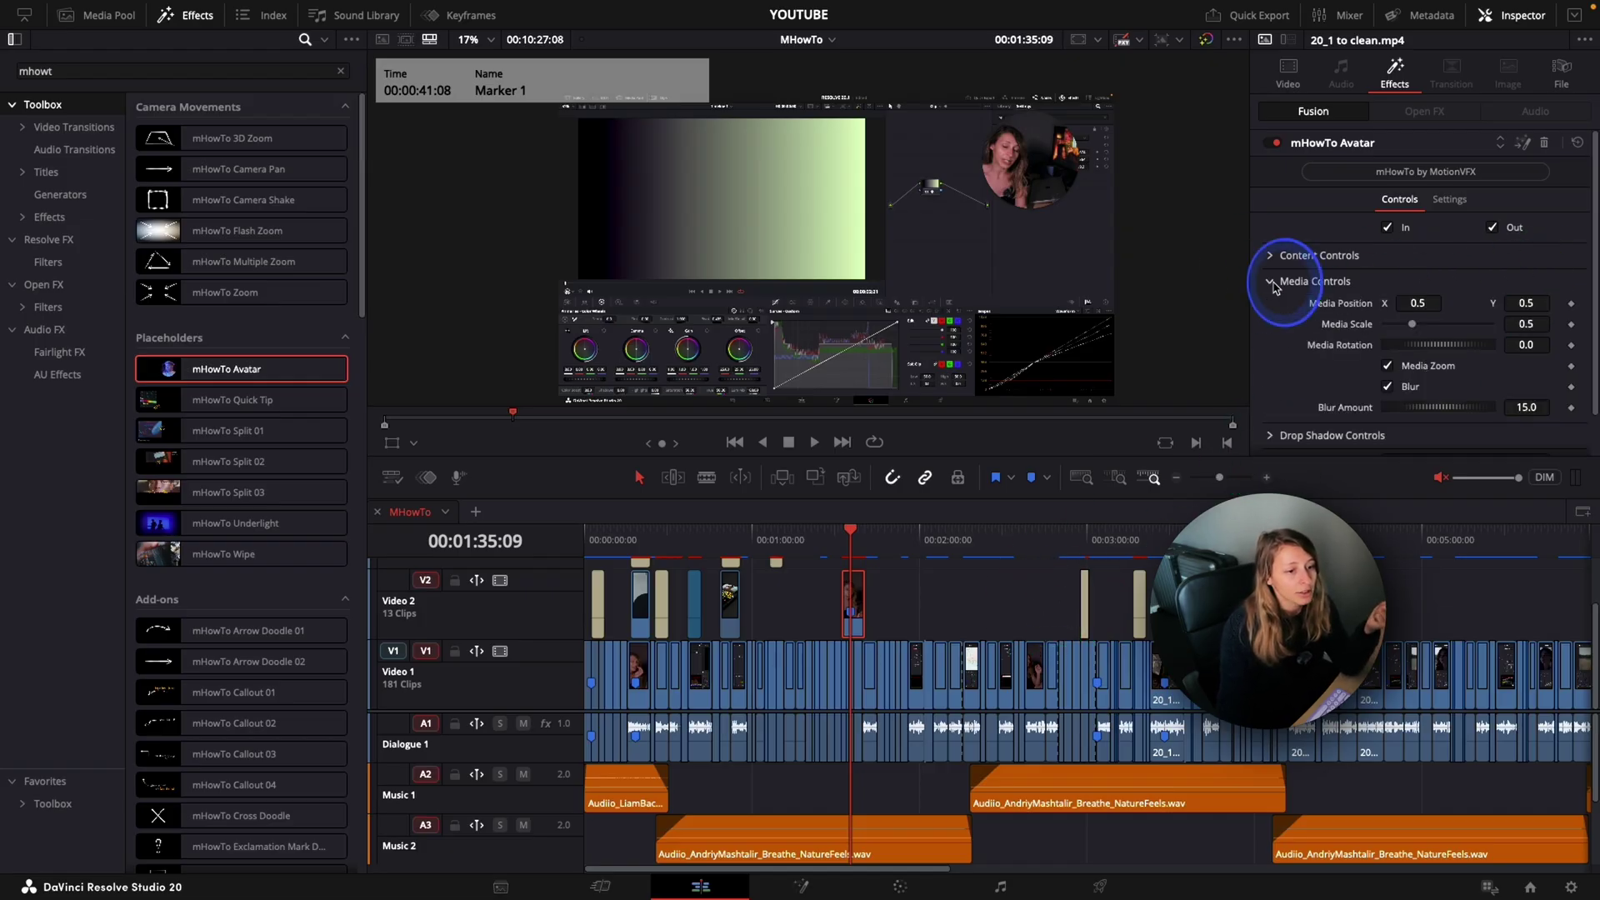
pyautogui.moveTo(1412, 303); pyautogui.dragTo(1458, 303)
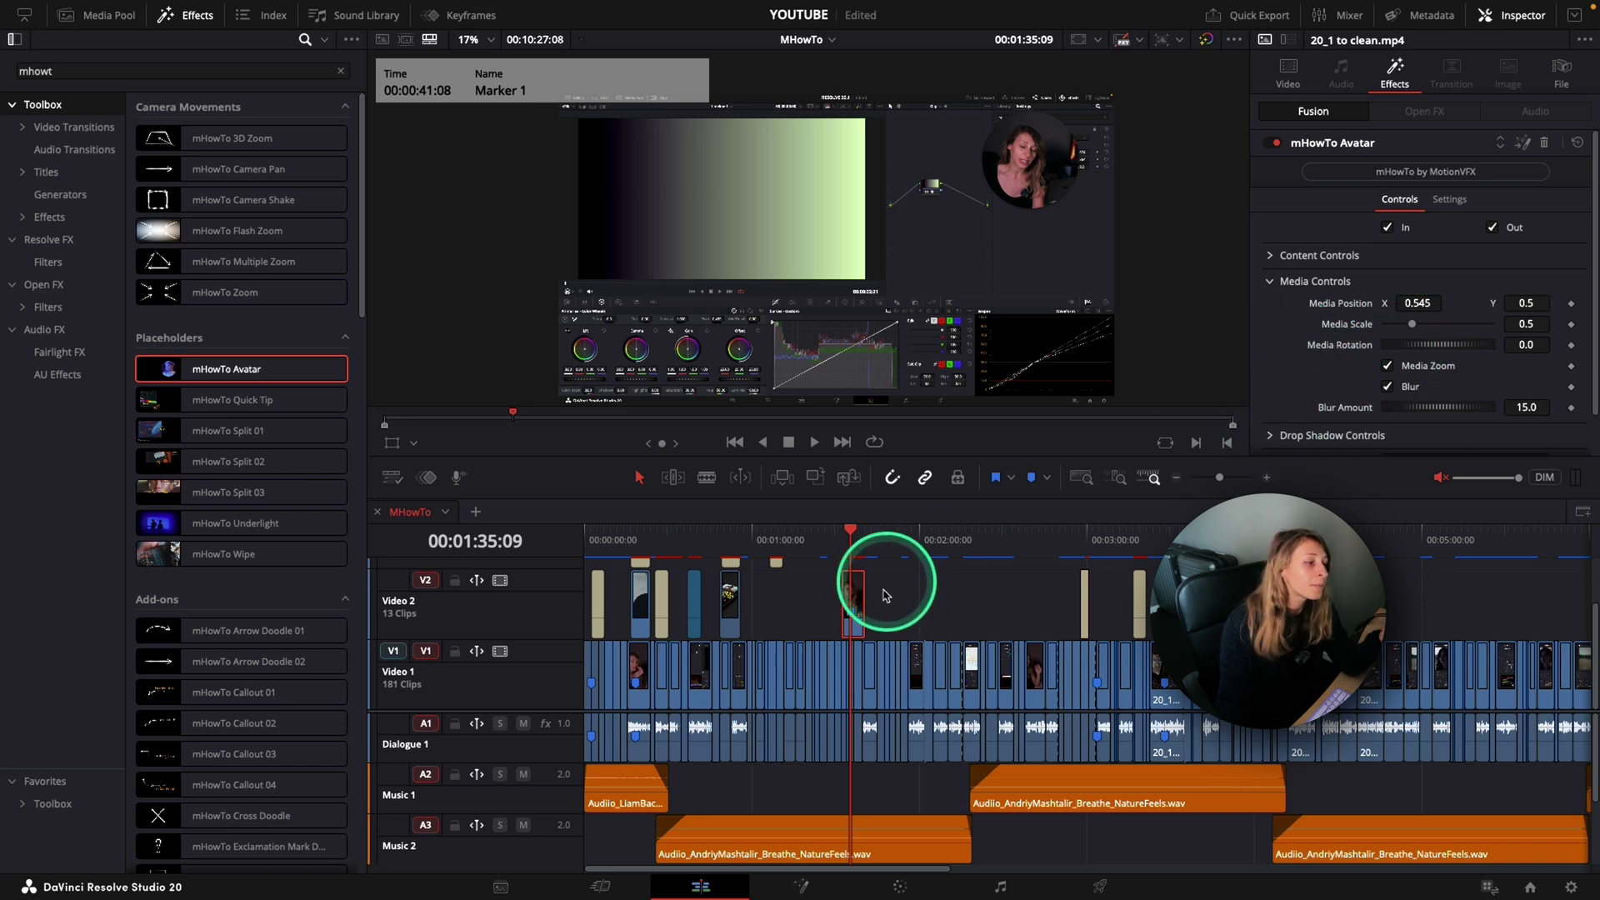
pyautogui.moveTo(200, 399); pyautogui.dragTo(854, 607)
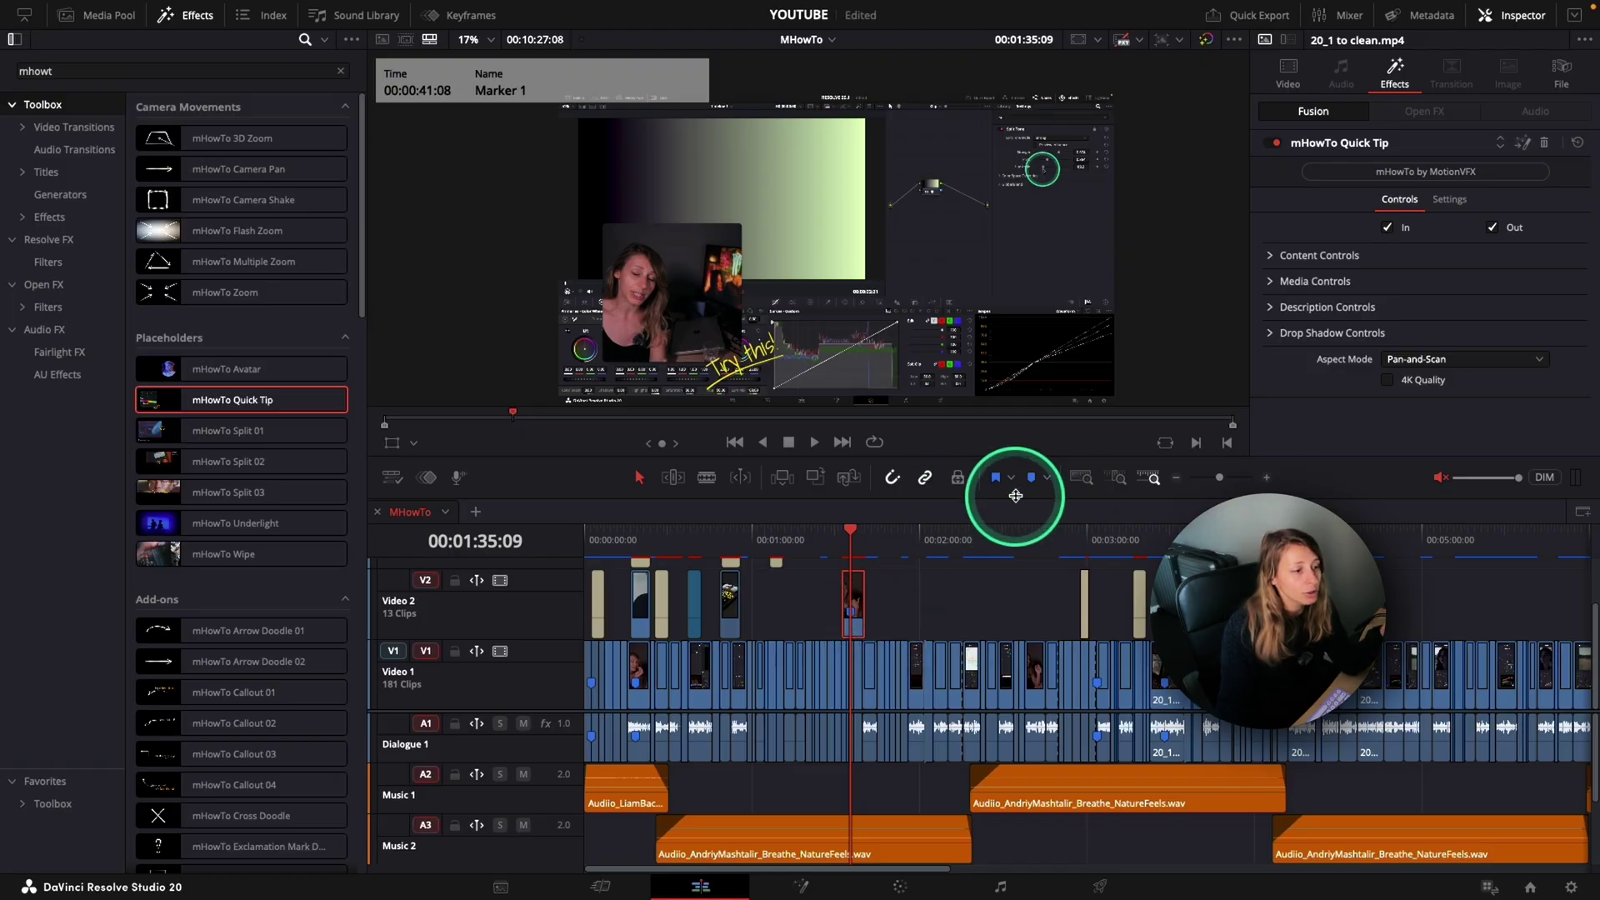
# Preview the Quick Tip and select its description text 'Try this!' for editing.
pyautogui.moveTo(887, 538); pyautogui.dragTo(854, 548)
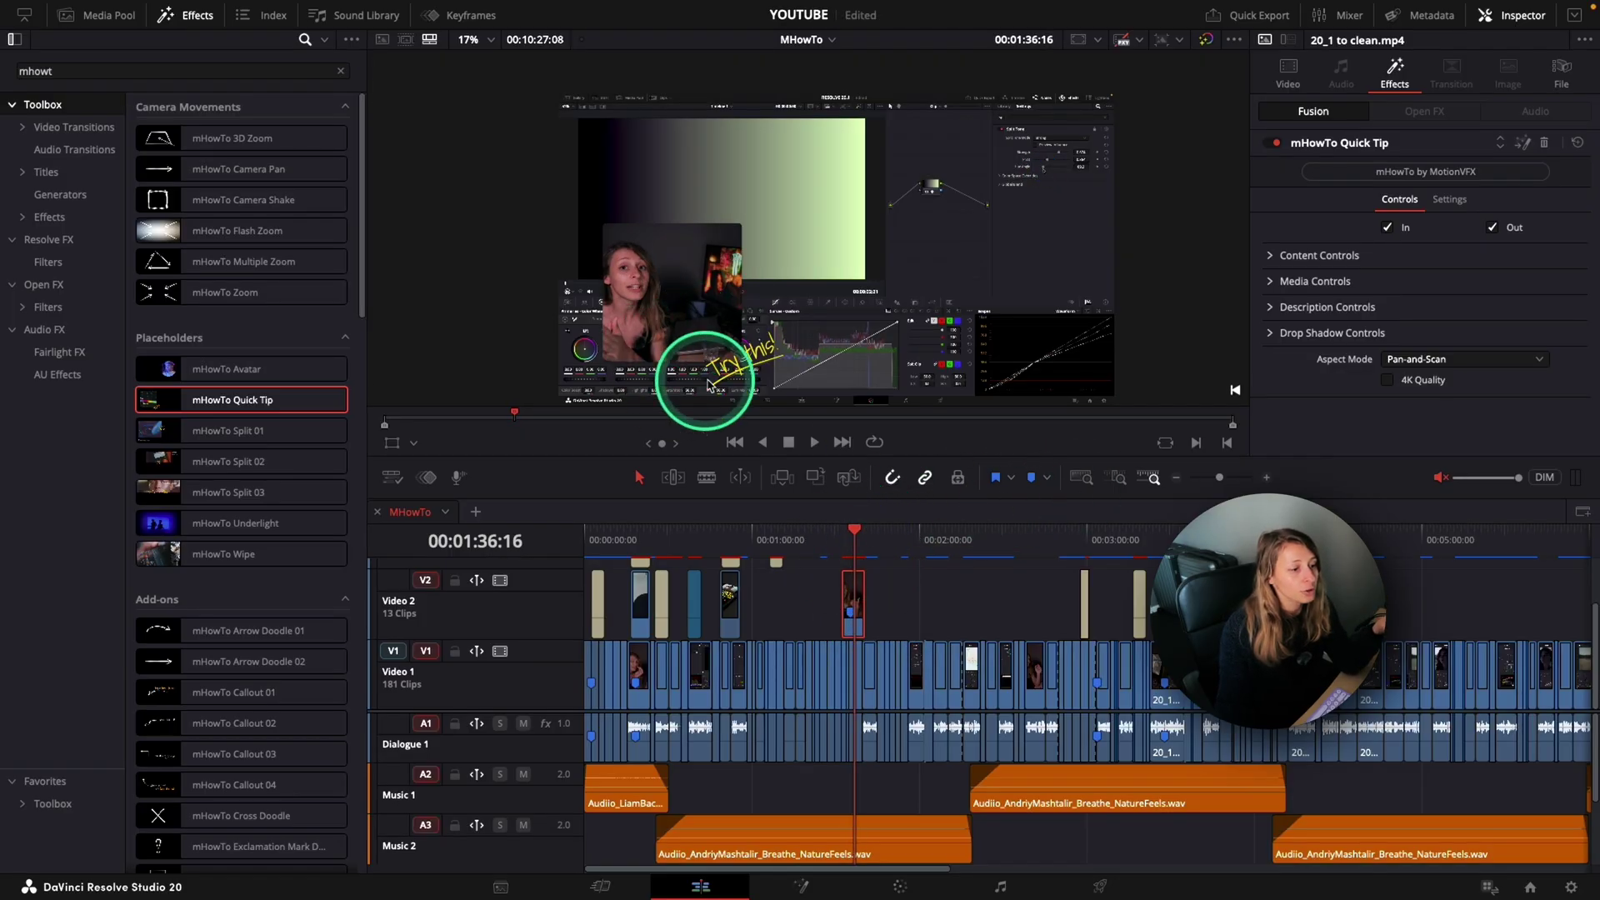
pyautogui.click(1287, 281)
pyautogui.click(1272, 374)
pyautogui.scroll(-3, 1341, 344)
pyautogui.click(1319, 241)
pyautogui.moveTo(1295, 221); pyautogui.dragTo(1394, 244)
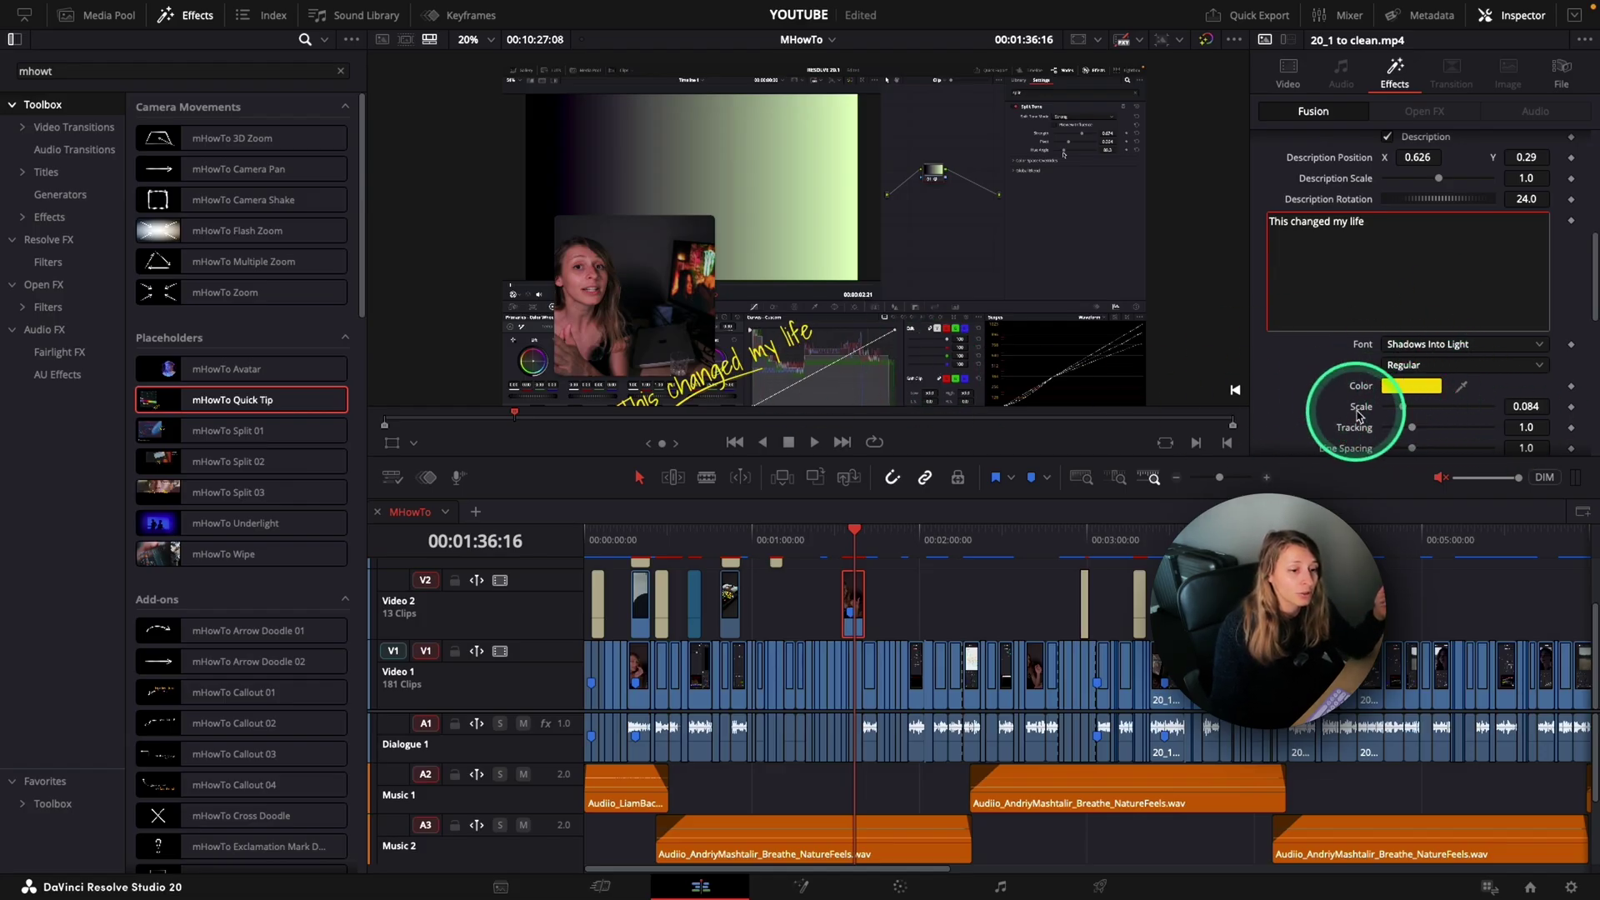
# Shrink the tip text scale from 0.084 to 0.0551 and underline X size to 0.48.
pyautogui.scroll(3, 1339, 268)
pyautogui.scroll(-5, 1328, 358)
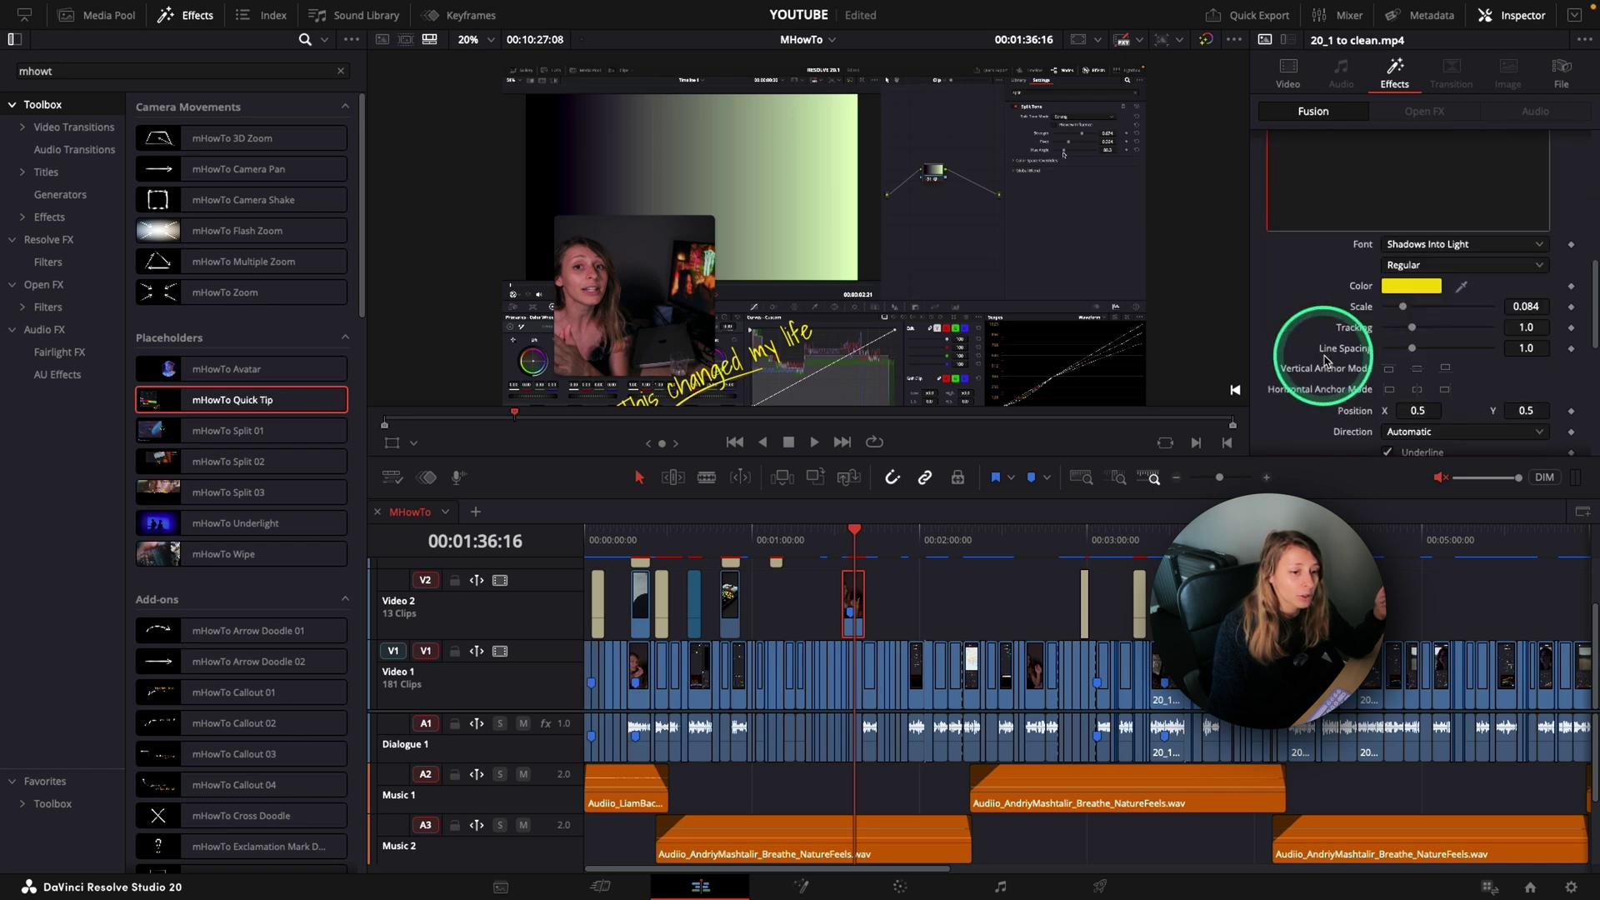
pyautogui.moveTo(1403, 307); pyautogui.dragTo(1397, 317)
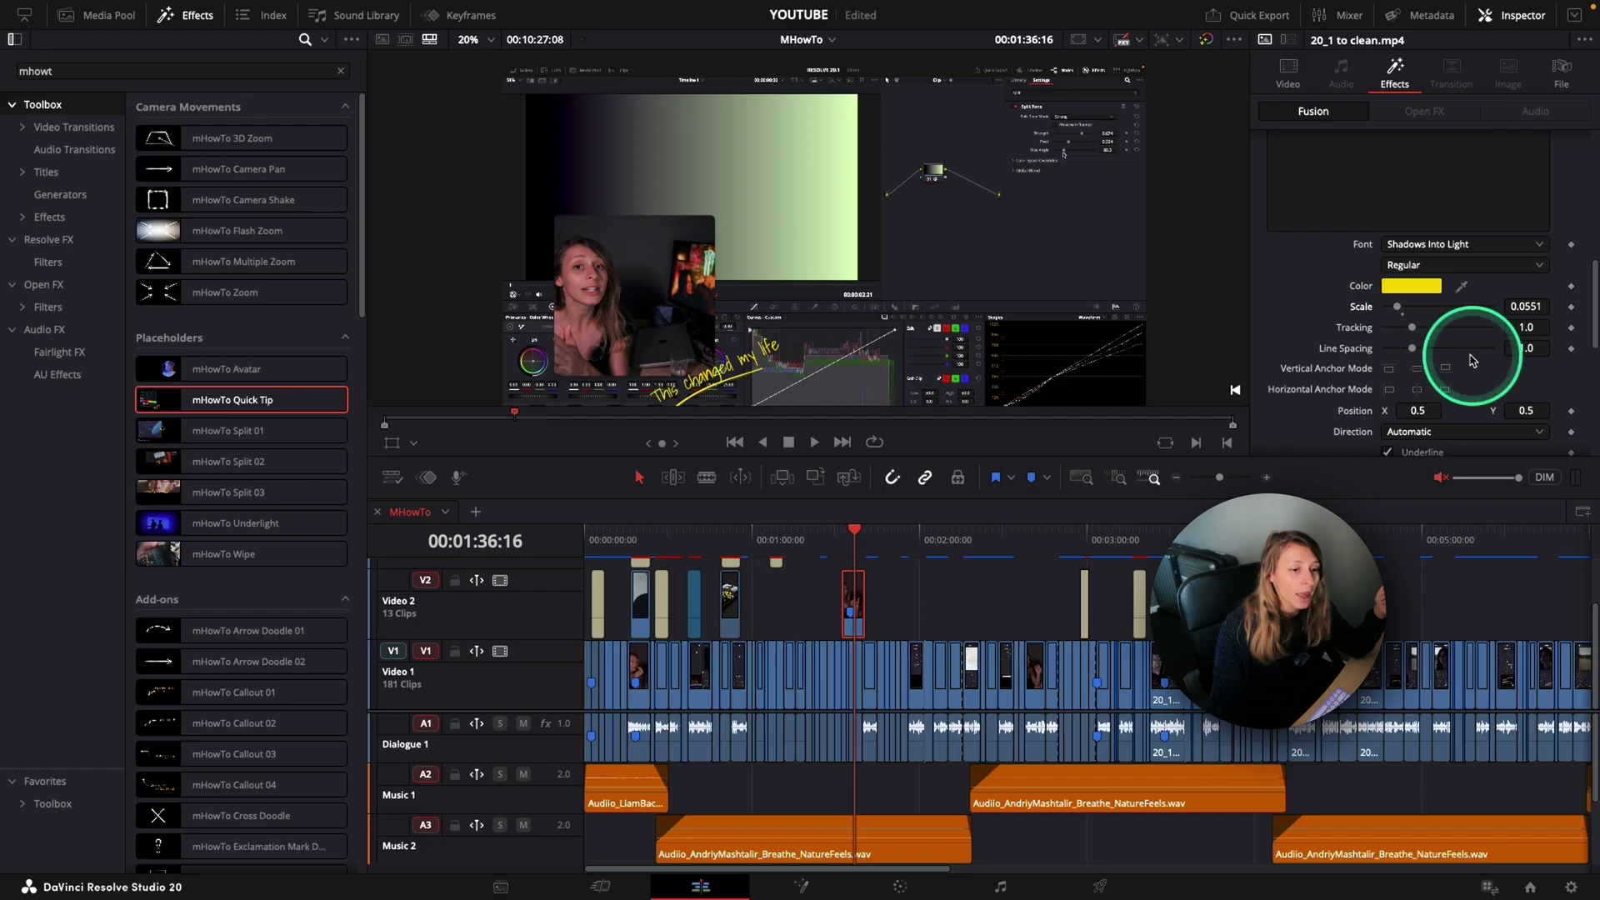
pyautogui.scroll(-4, 1389, 357)
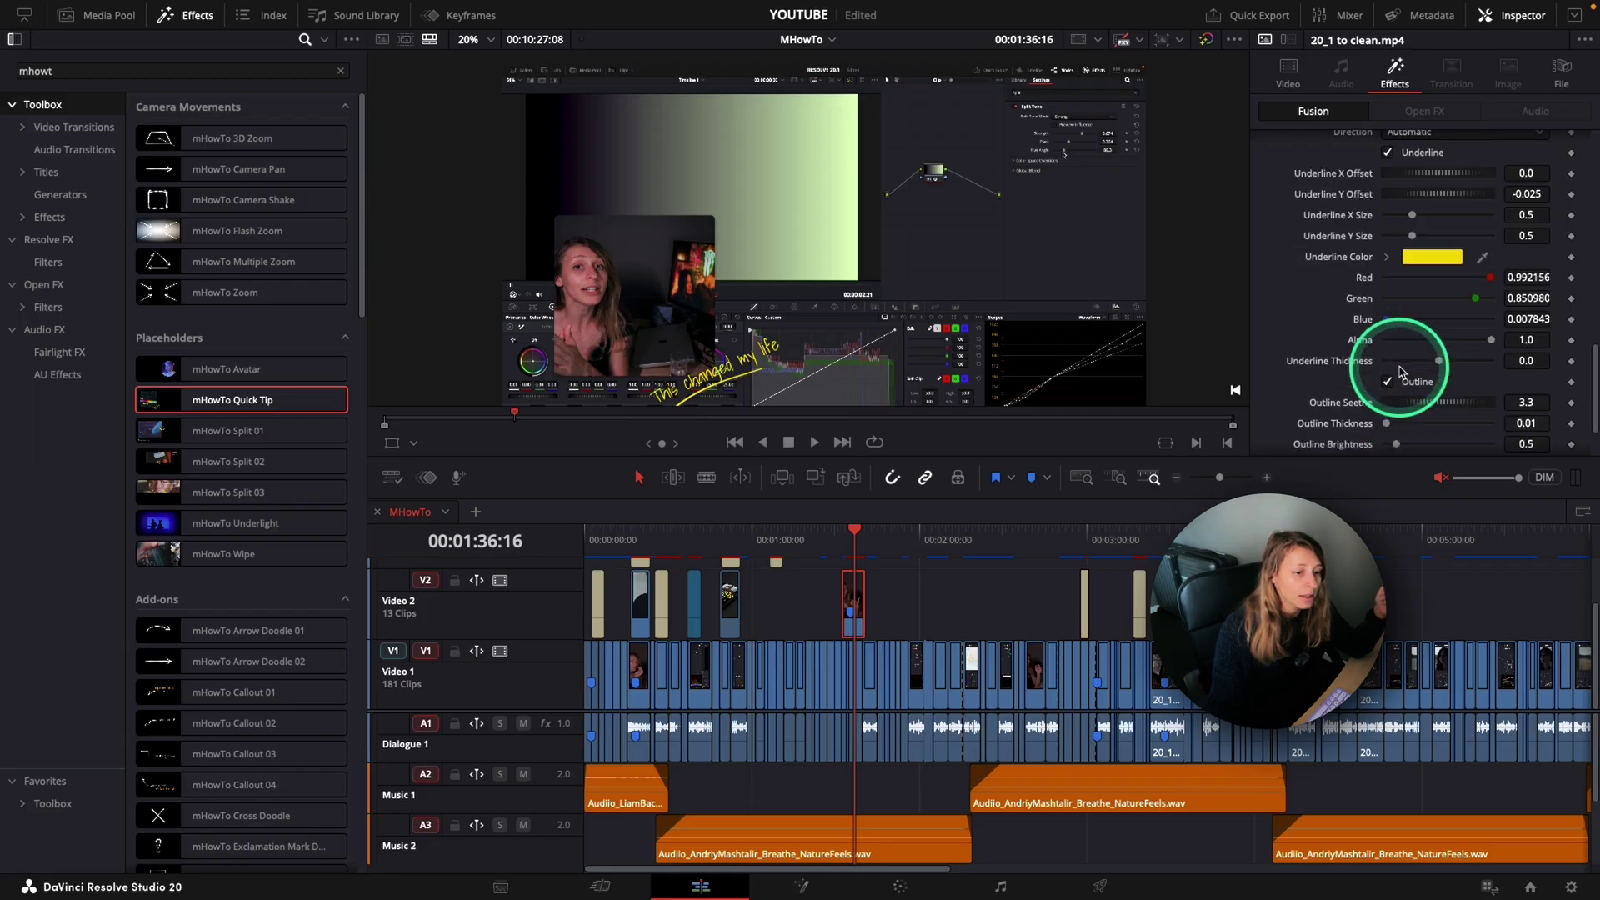
pyautogui.scroll(-1, 1416, 358)
pyautogui.moveTo(1416, 265); pyautogui.dragTo(1414, 268)
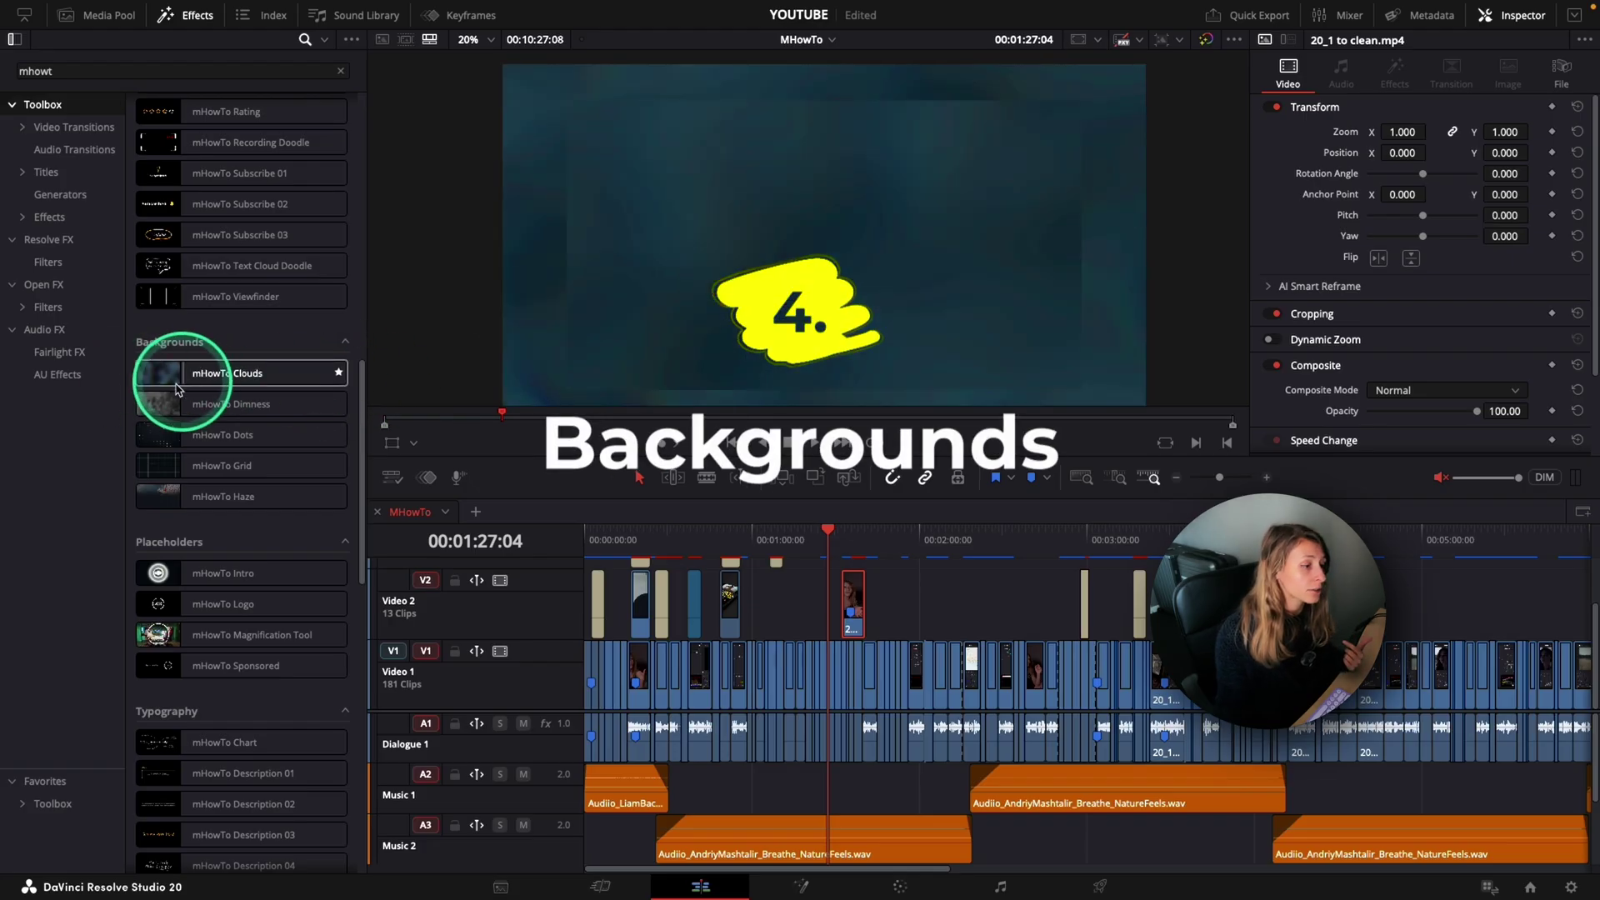
pyautogui.click(201, 384)
pyautogui.moveTo(201, 384); pyautogui.dragTo(816, 540)
pyautogui.click(828, 537)
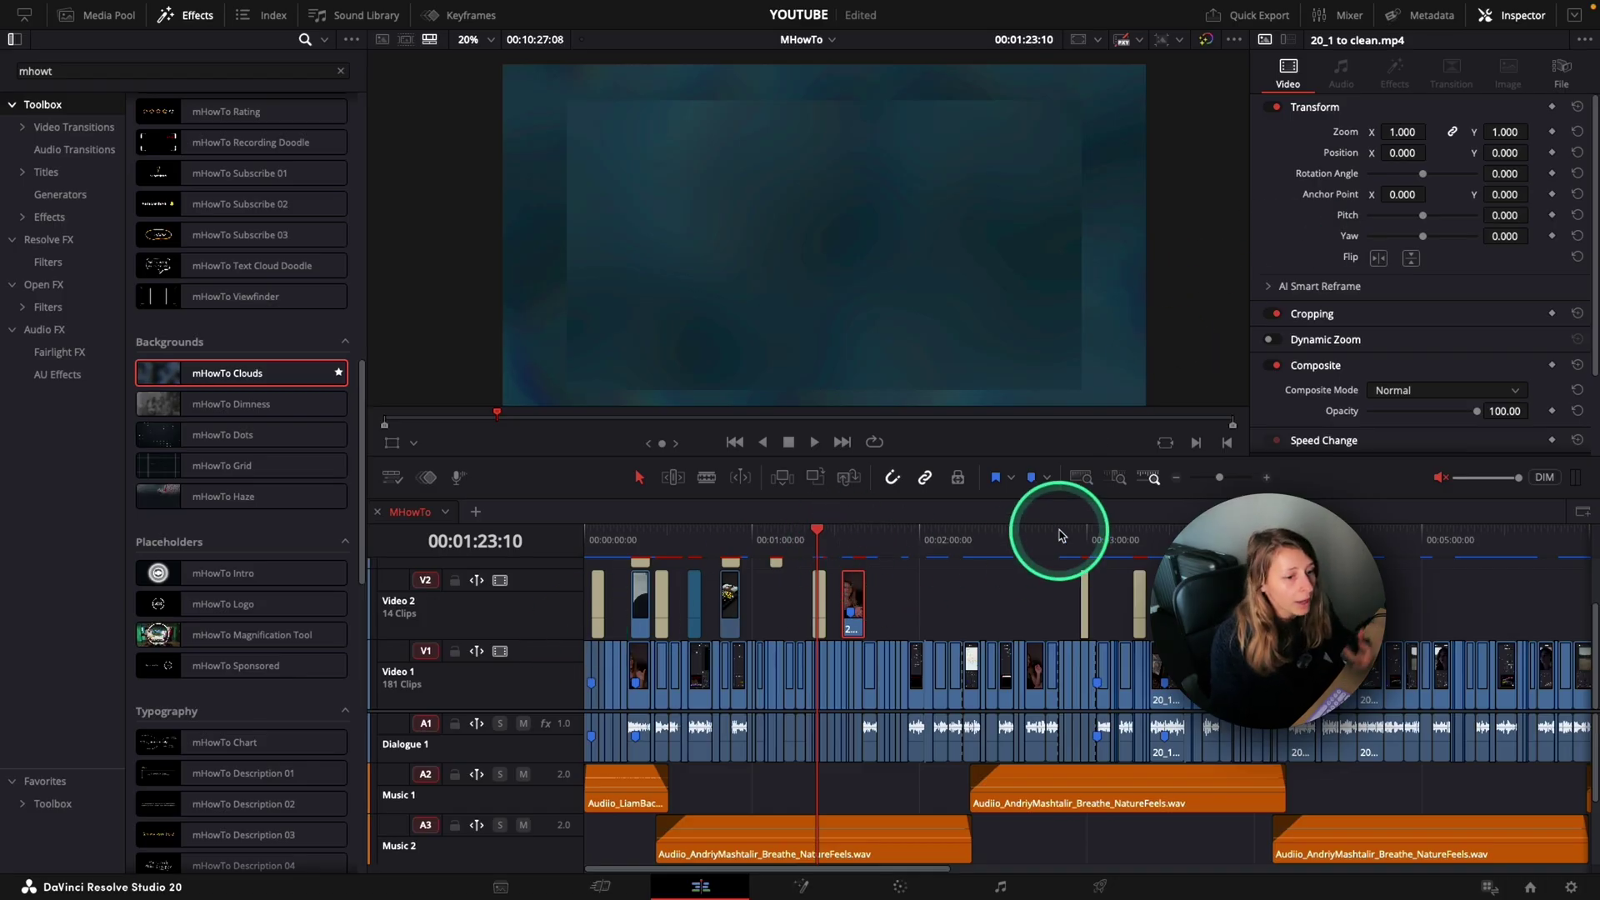
pyautogui.hotkey('shift', 'v')
pyautogui.click(1287, 255)
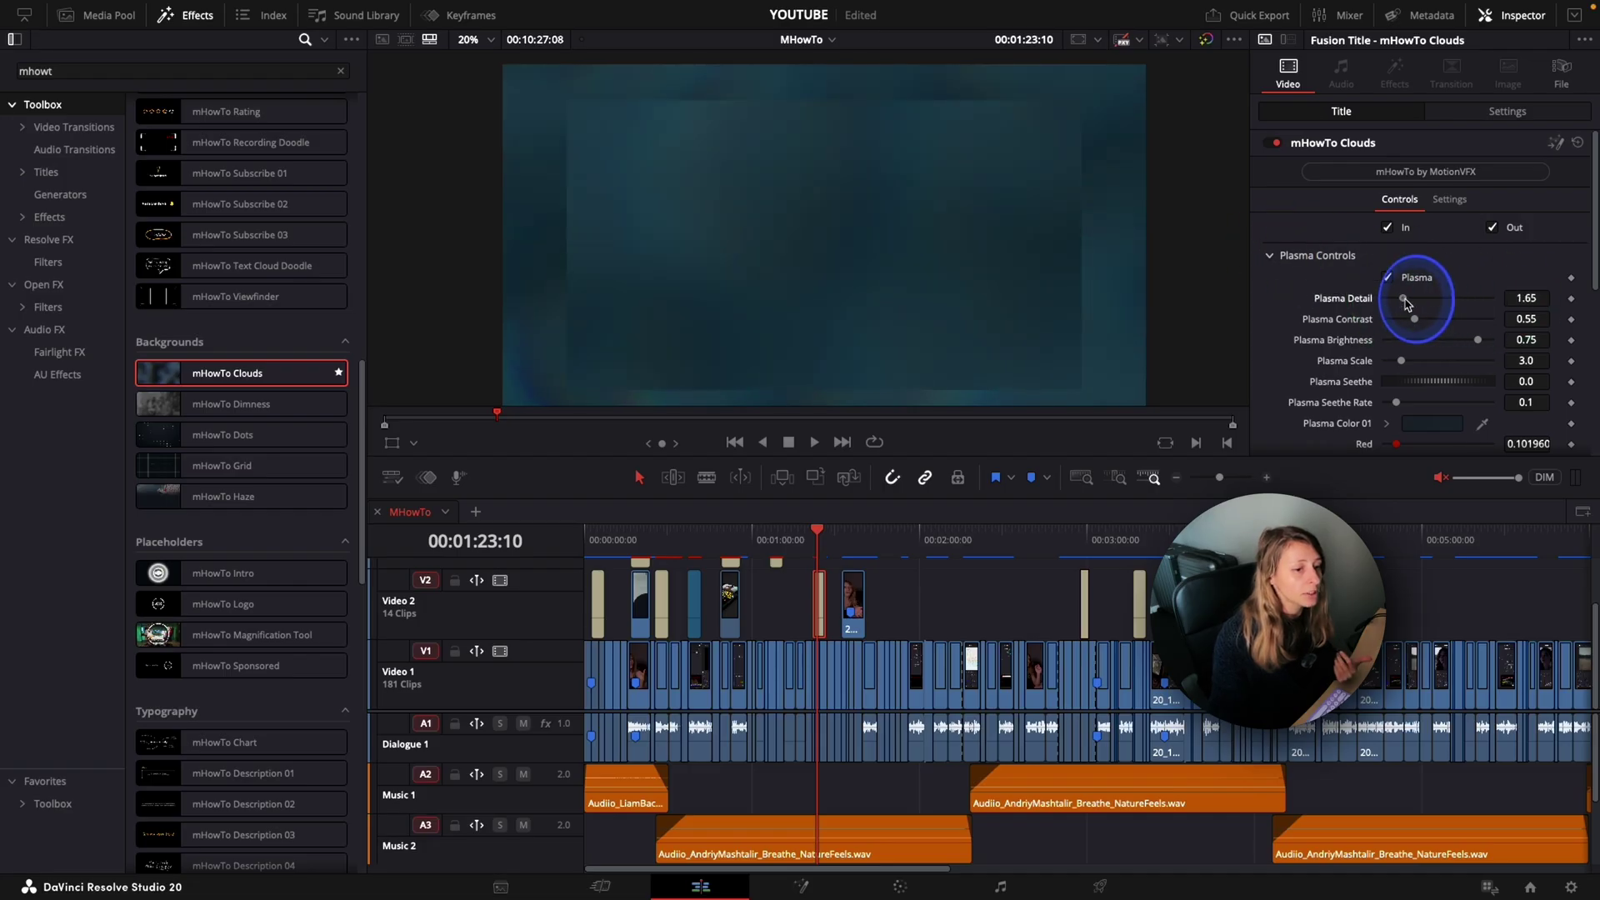
pyautogui.moveTo(1406, 300); pyautogui.dragTo(1403, 315)
pyautogui.scroll(-2, 1403, 315)
pyautogui.click(1387, 178)
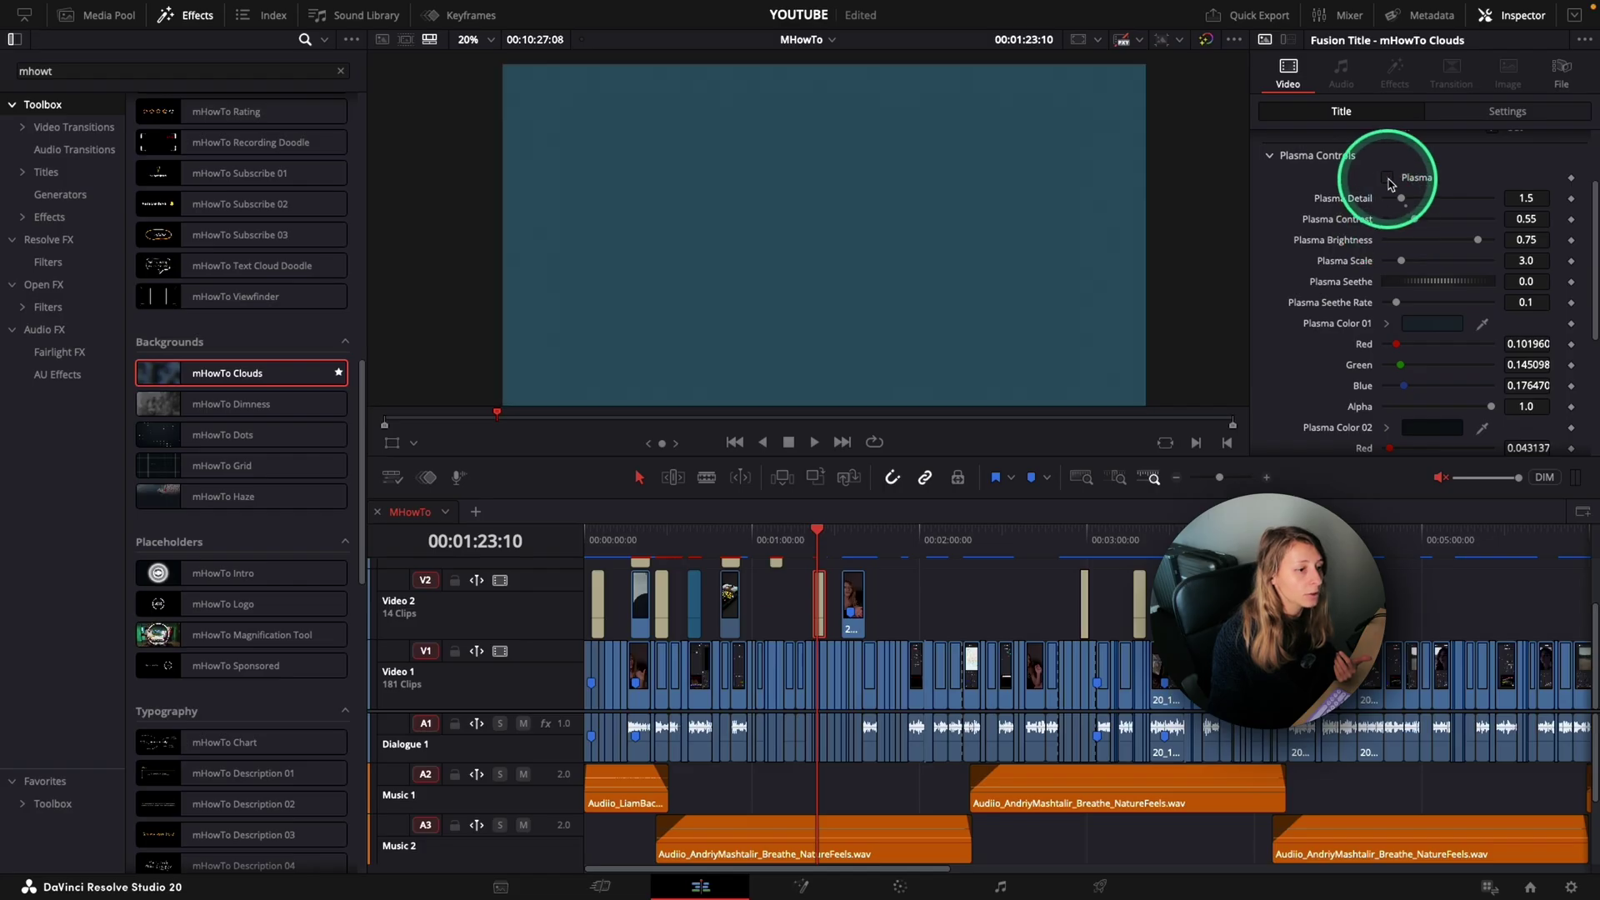
pyautogui.click(1388, 177)
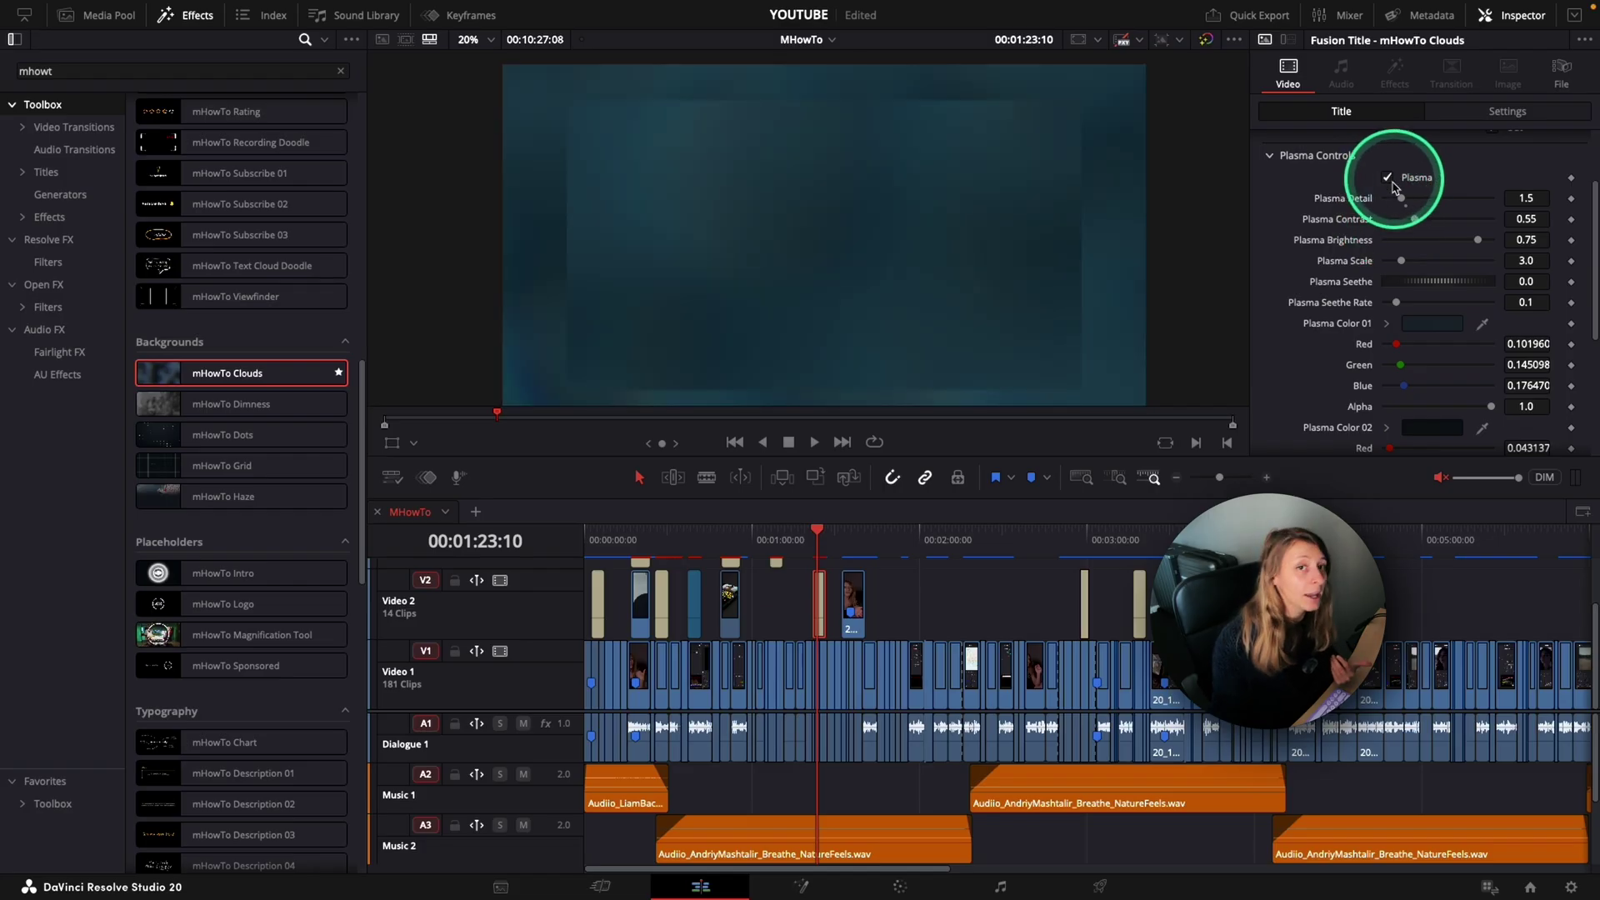
pyautogui.moveTo(1396, 344); pyautogui.dragTo(1413, 392)
pyautogui.scroll(-3, 1299, 325)
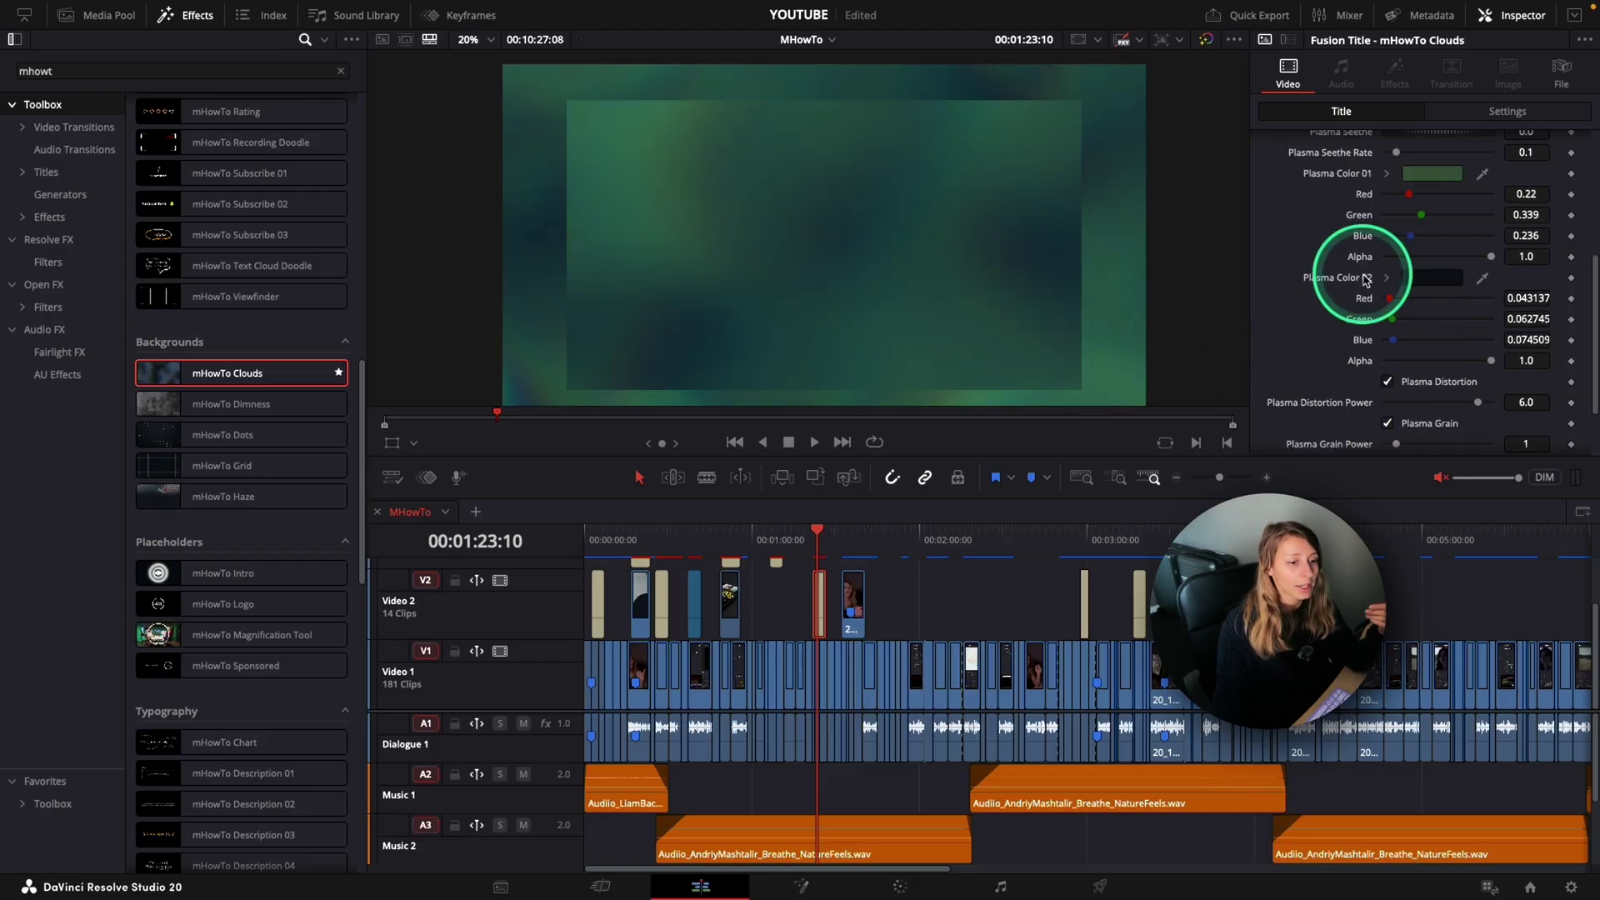
pyautogui.click(1394, 300)
pyautogui.moveTo(1393, 319); pyautogui.dragTo(1393, 328)
pyautogui.scroll(-2, 1333, 325)
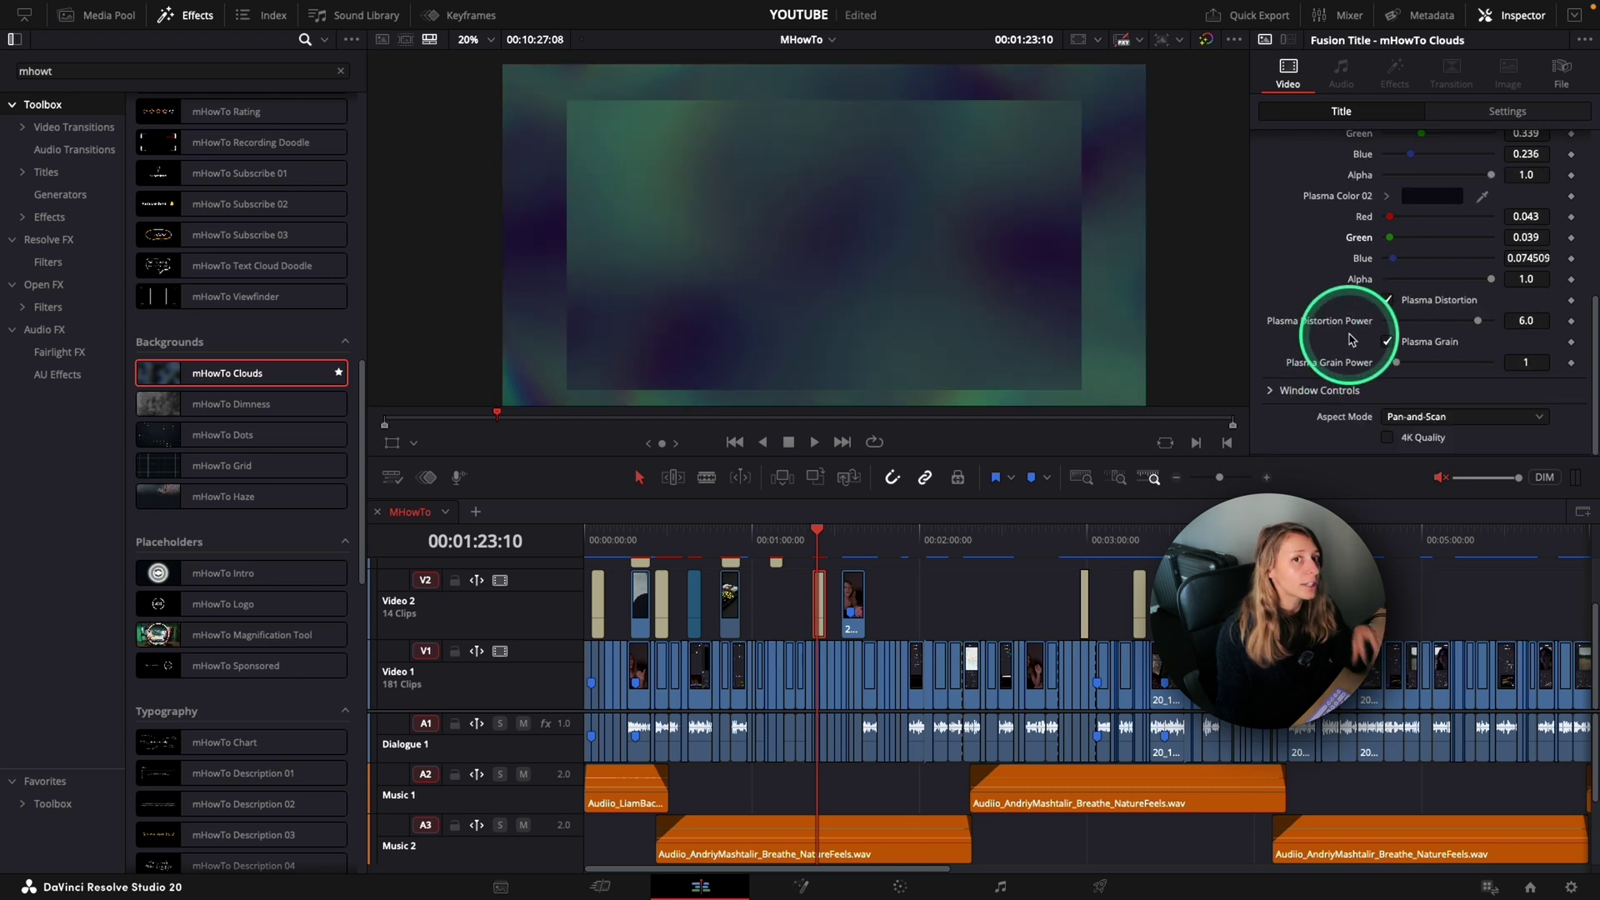
pyautogui.moveTo(1478, 322); pyautogui.dragTo(1483, 330)
pyautogui.moveTo(1396, 363)
pyautogui.mouseDown()
pyautogui.moveTo(1438, 367)
pyautogui.moveTo(1390, 381)
pyautogui.mouseUp()
pyautogui.click(817, 543)
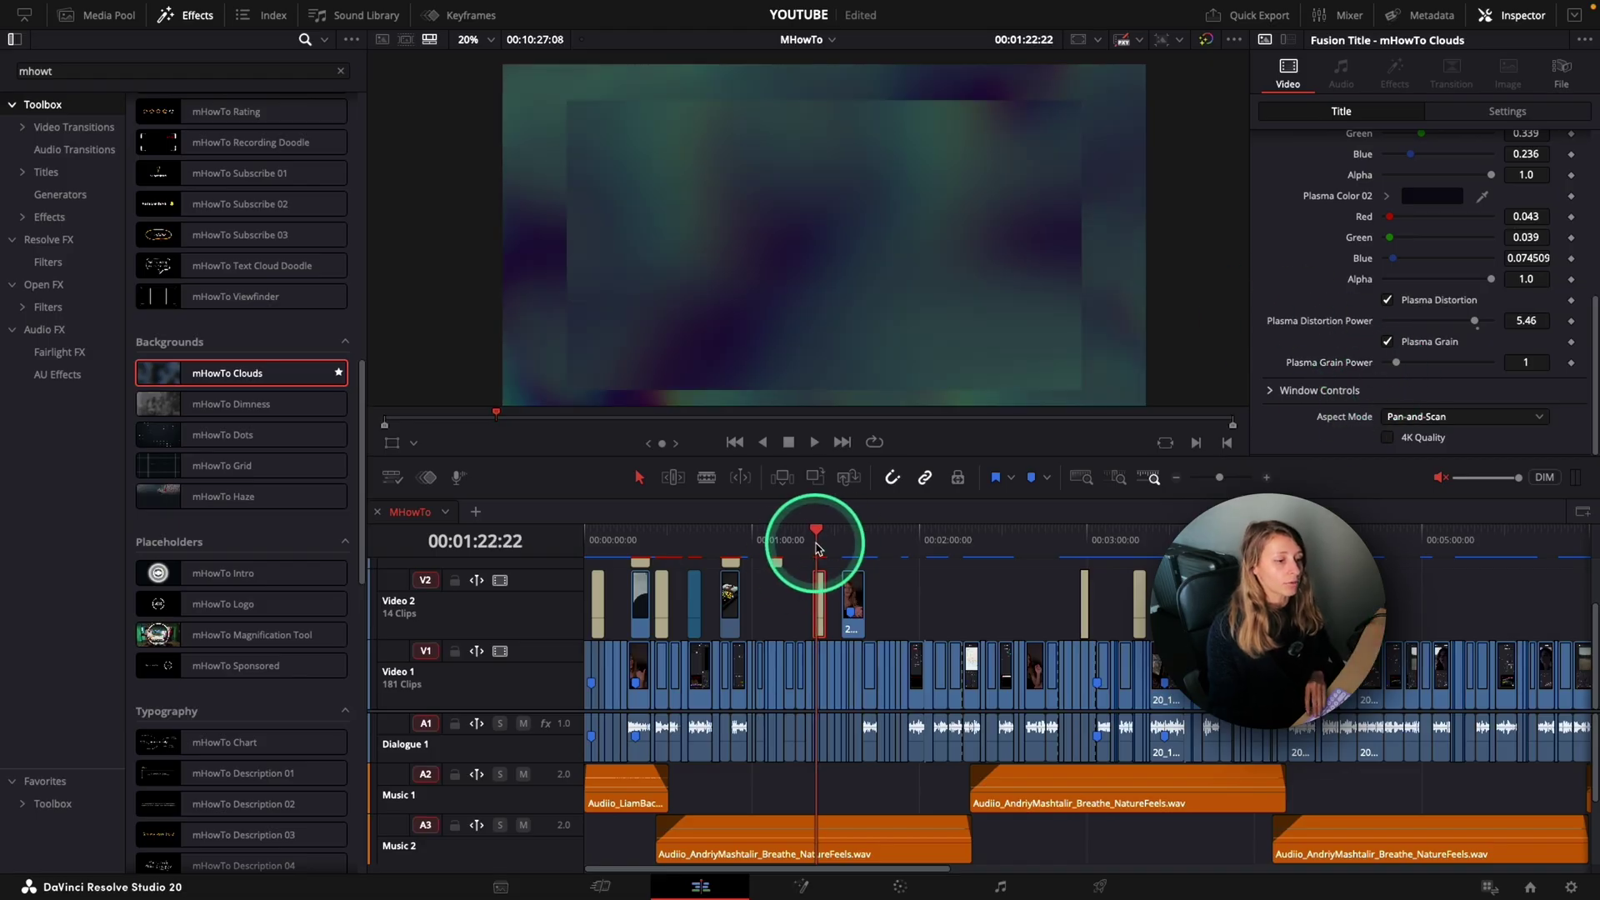
pyautogui.press('space')
pyautogui.press('Delete')
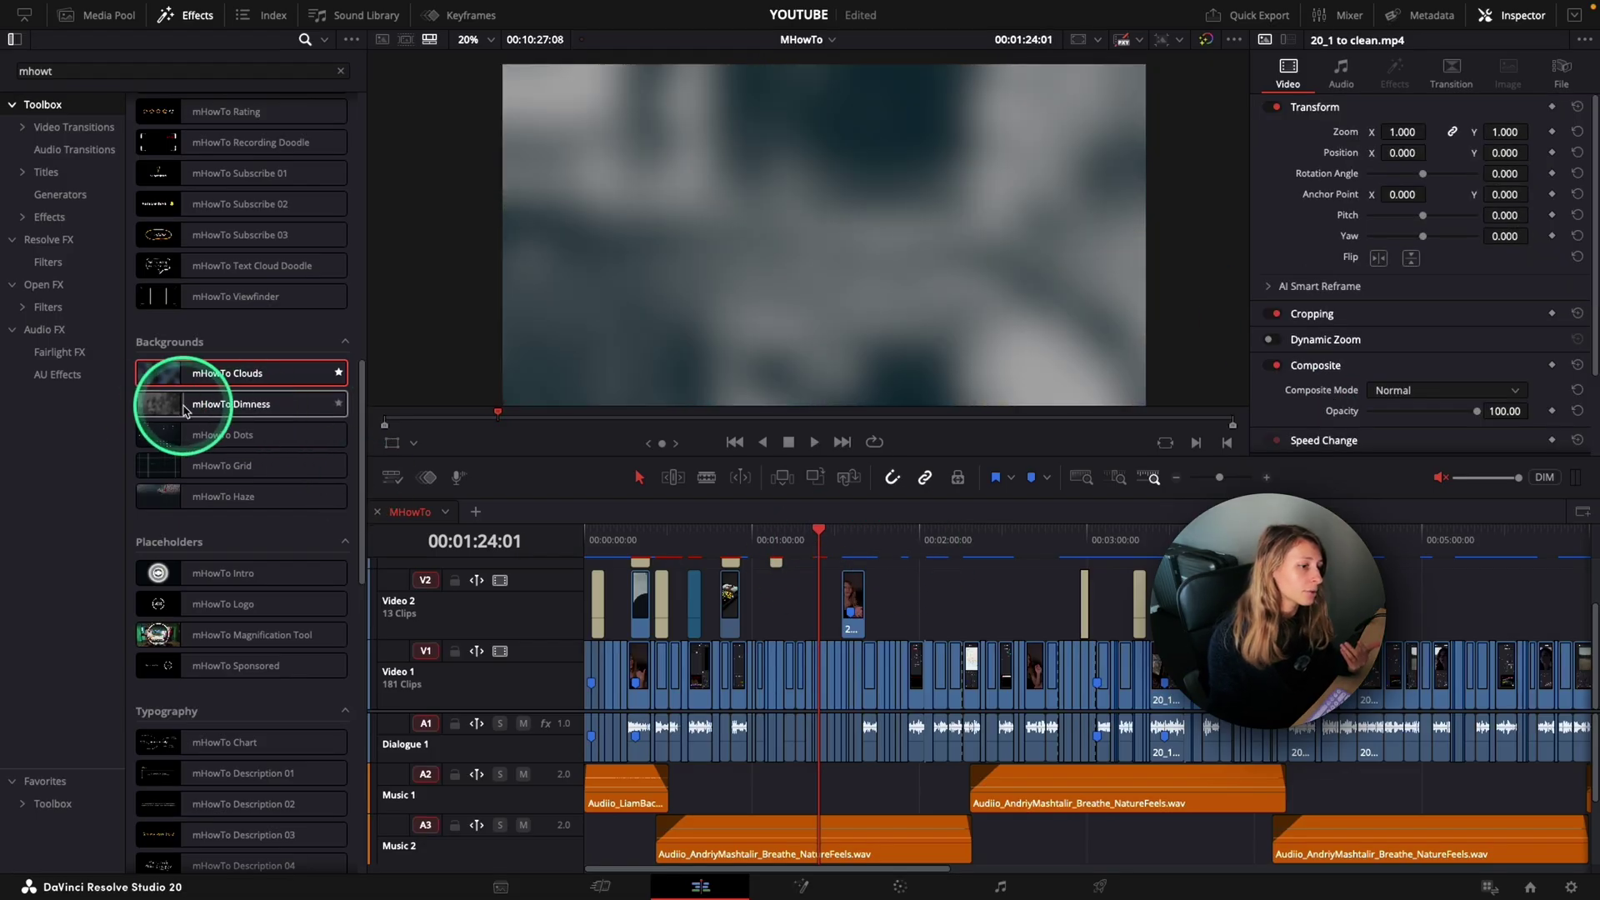
# Place mHowTo Dimness on Video 2 at the playhead and preview it.
pyautogui.moveTo(185, 410); pyautogui.dragTo(823, 593)
pyautogui.click(819, 543)
pyautogui.click(893, 579)
pyautogui.press('space')
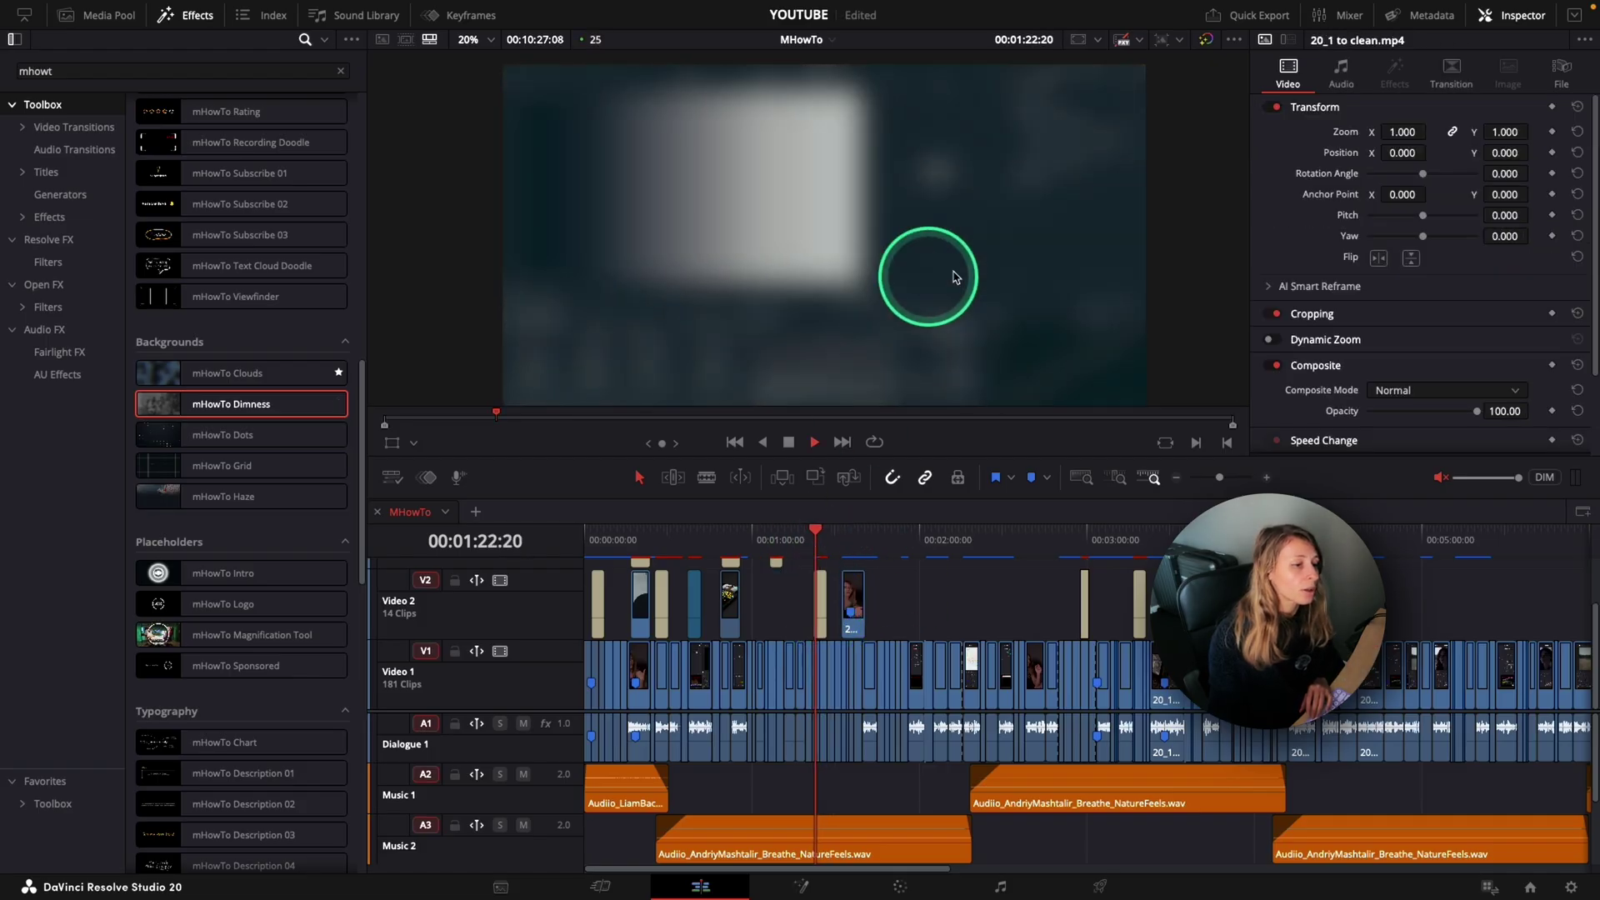
pyautogui.press('space')
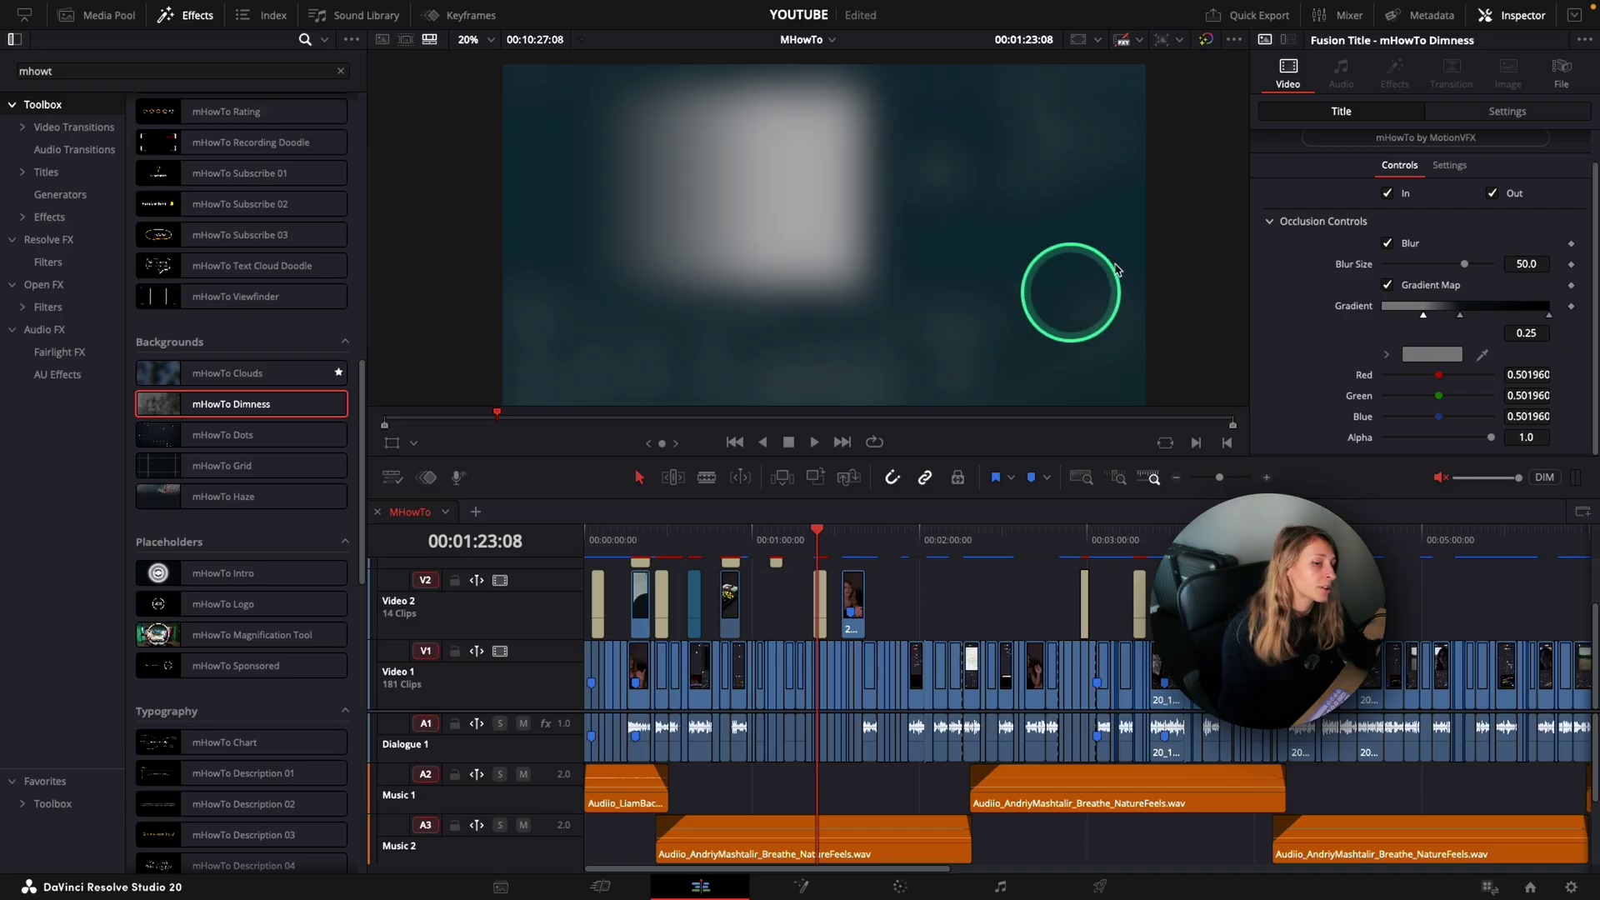
# Turn off the Dimness In and Out animations and preview the result.
pyautogui.click(1388, 194)
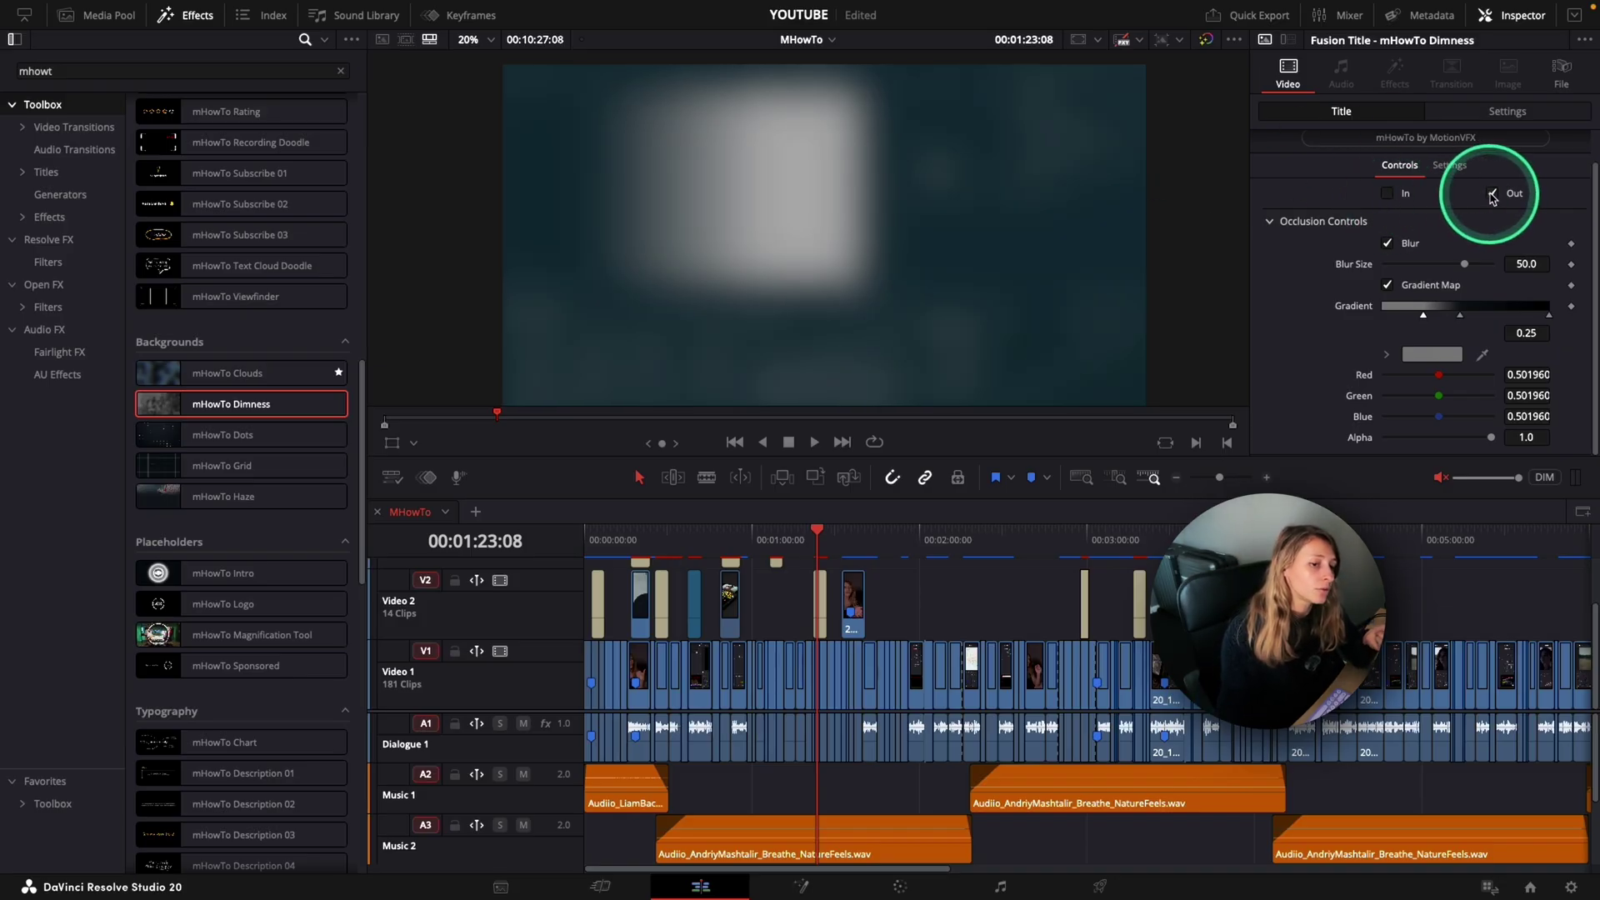
pyautogui.click(1492, 193)
pyautogui.click(805, 541)
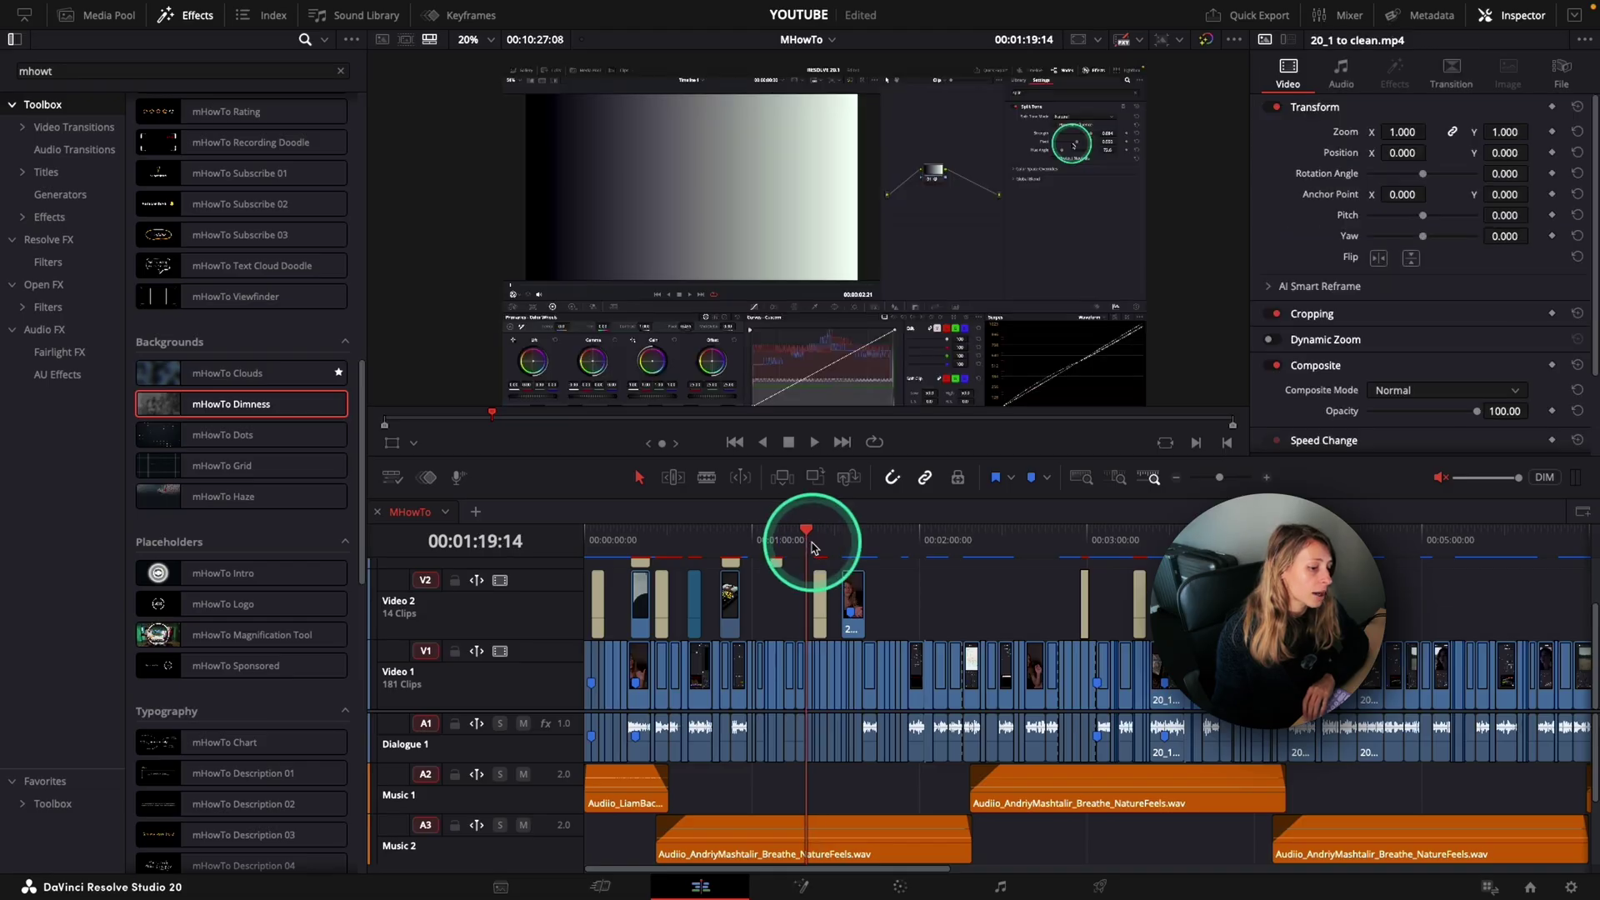
pyautogui.press('space')
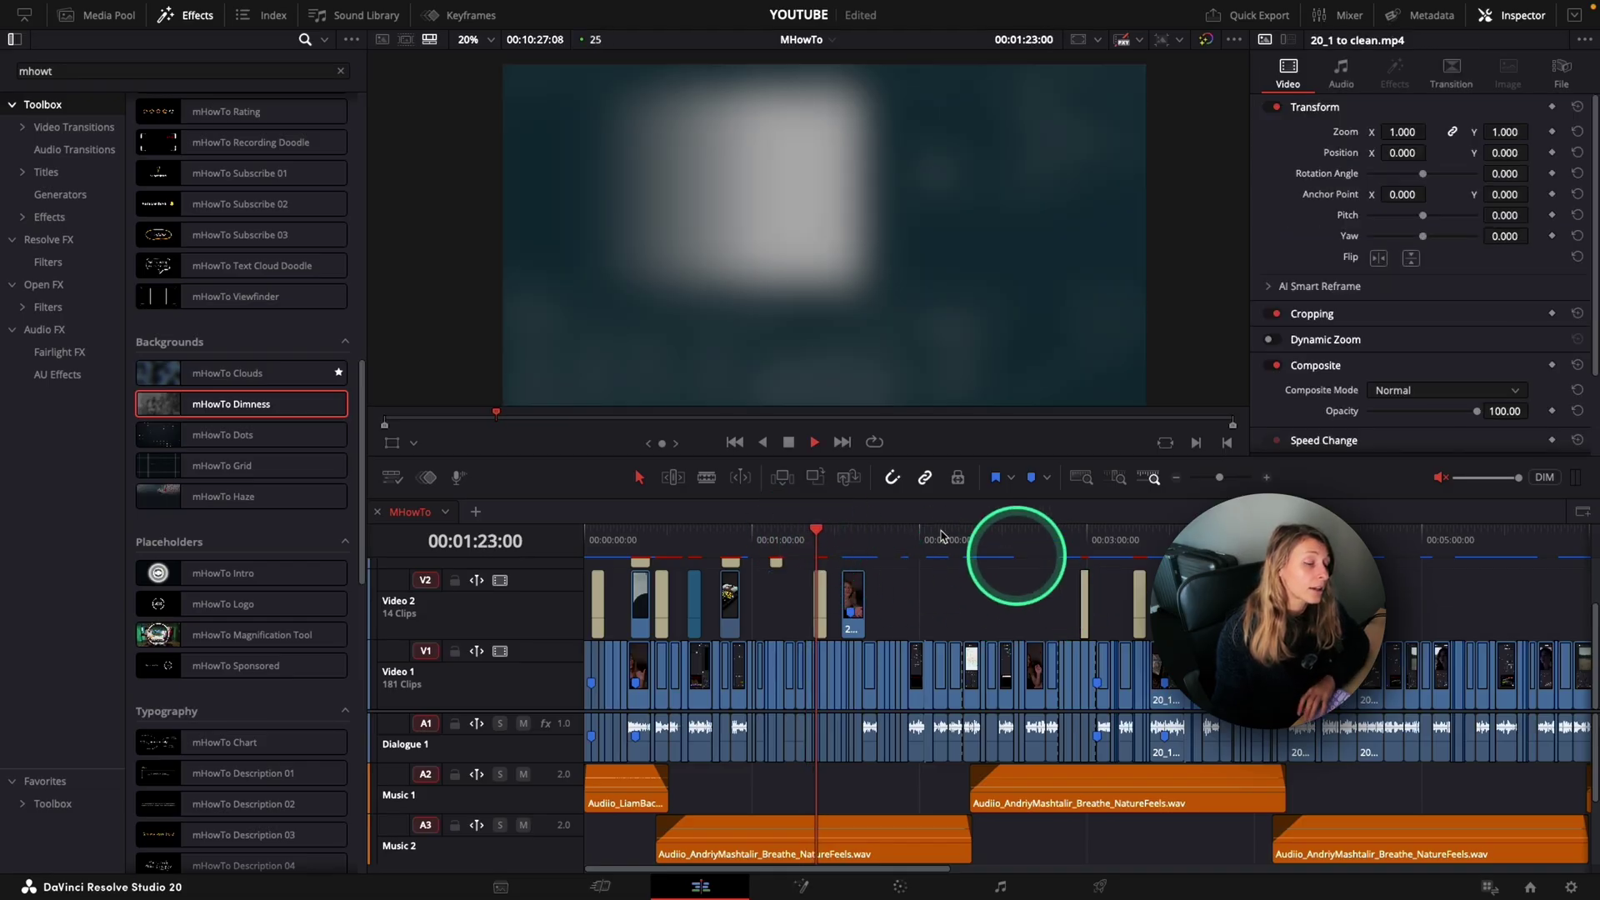
pyautogui.press('space')
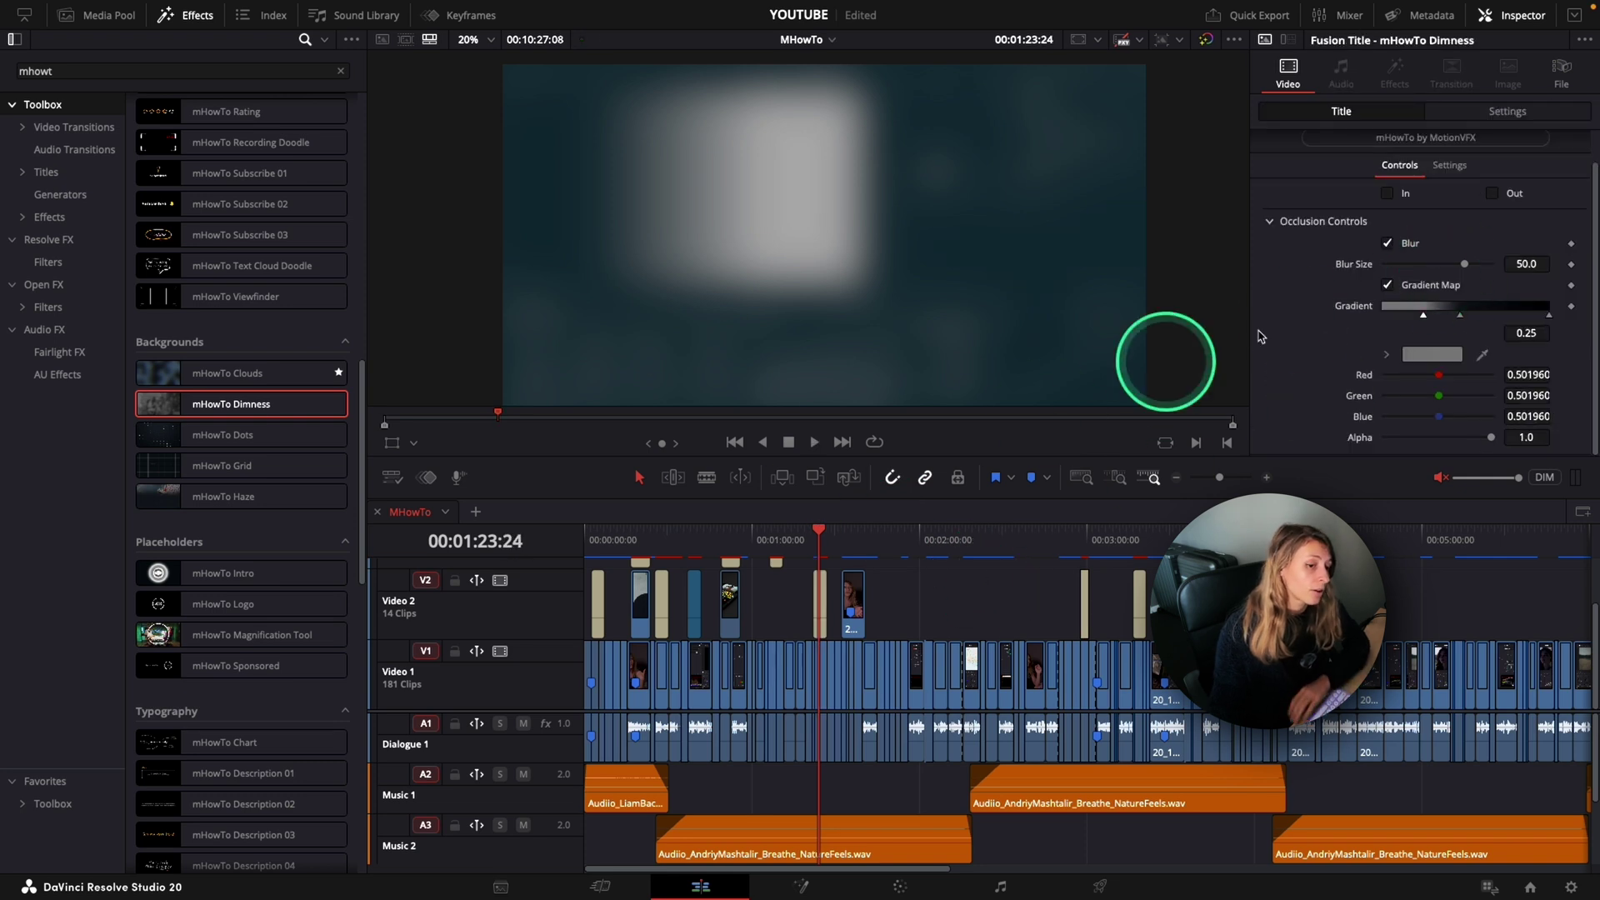
# Adjust the Dimness gradient stops, set blur size to 43.4 and tint the gradient red.
pyautogui.moveTo(1434, 320); pyautogui.dragTo(1414, 317)
pyautogui.click(1459, 317)
pyautogui.moveTo(1464, 264)
pyautogui.mouseDown()
pyautogui.moveTo(1450, 273)
pyautogui.moveTo(1460, 265)
pyautogui.mouseUp()
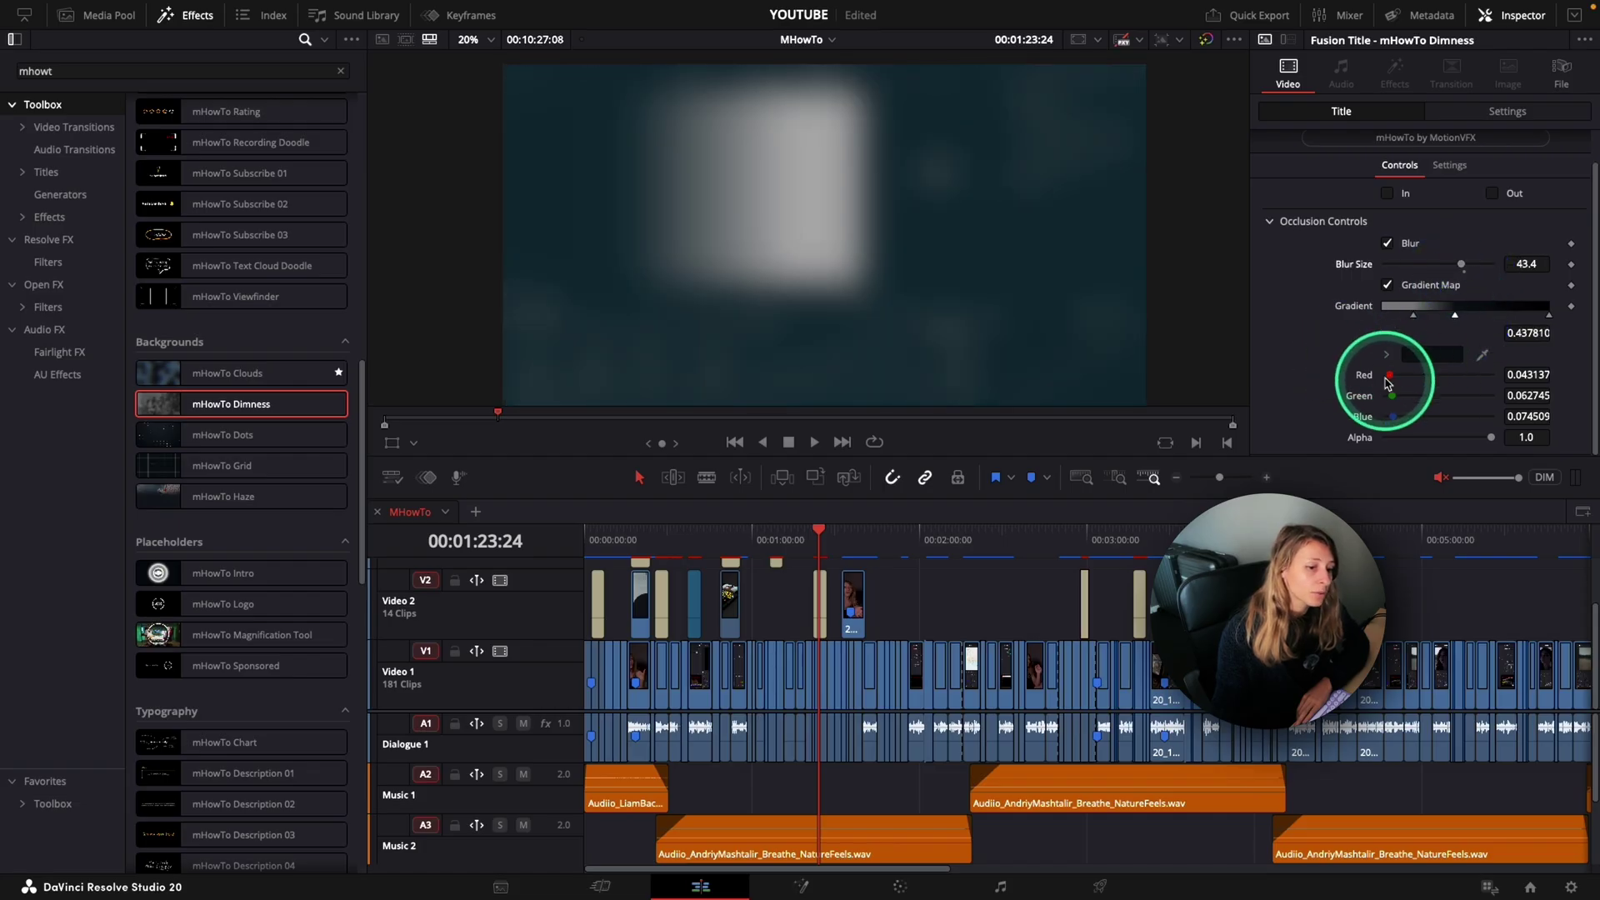
pyautogui.moveTo(1389, 375); pyautogui.dragTo(1388, 375)
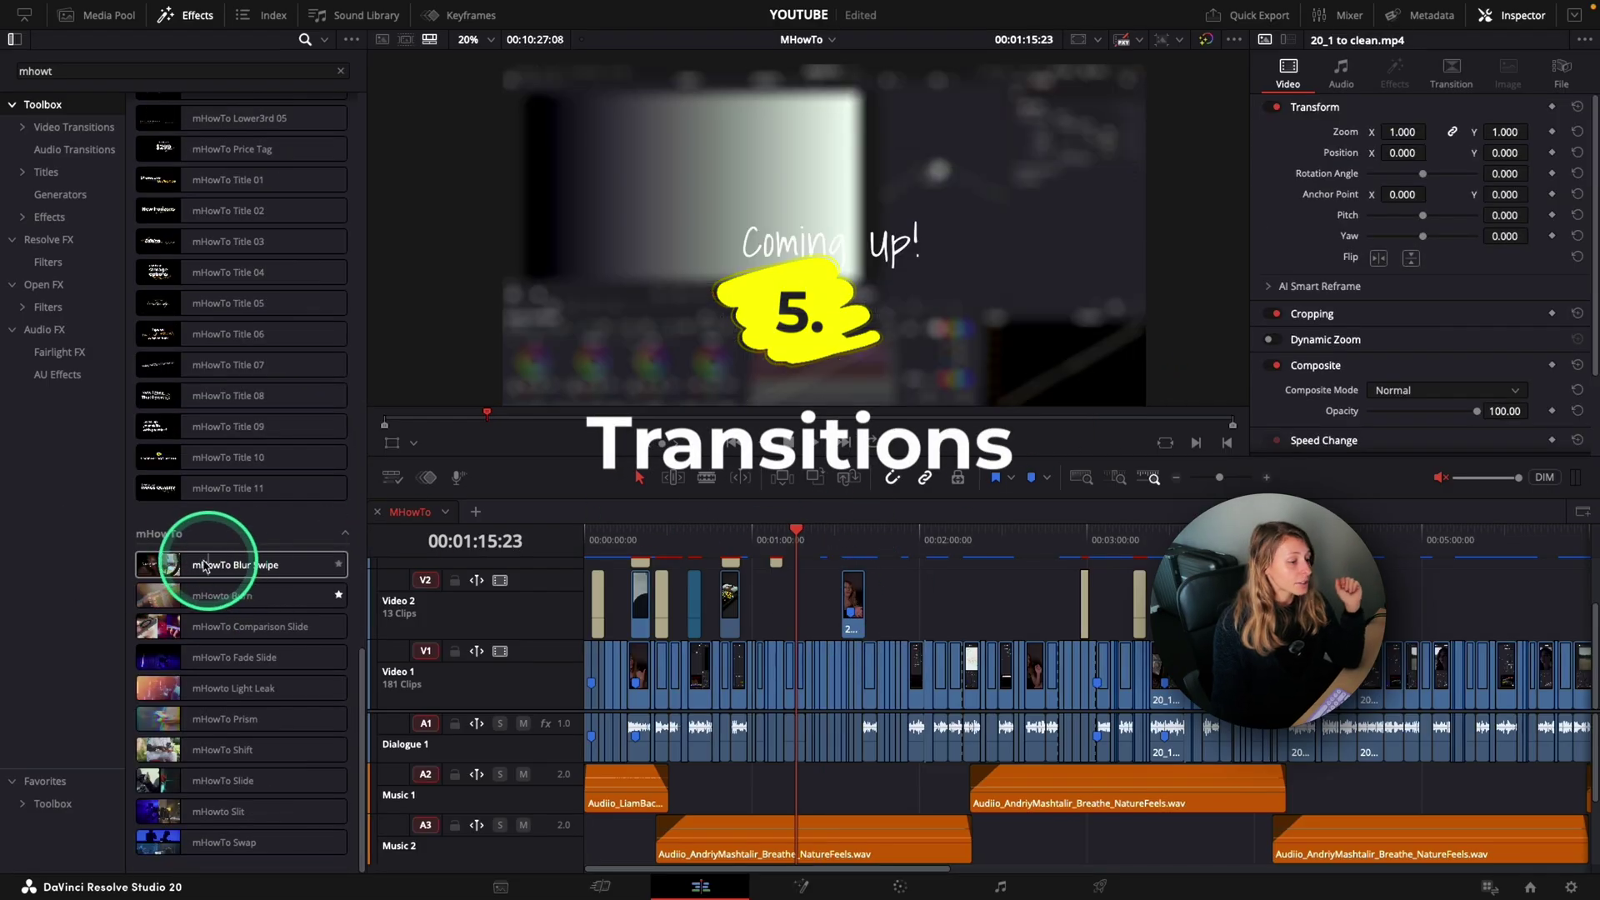
# Place the mHowTo Blur Swipe transition on a cut between Video 1 clips.
pyautogui.click(254, 560)
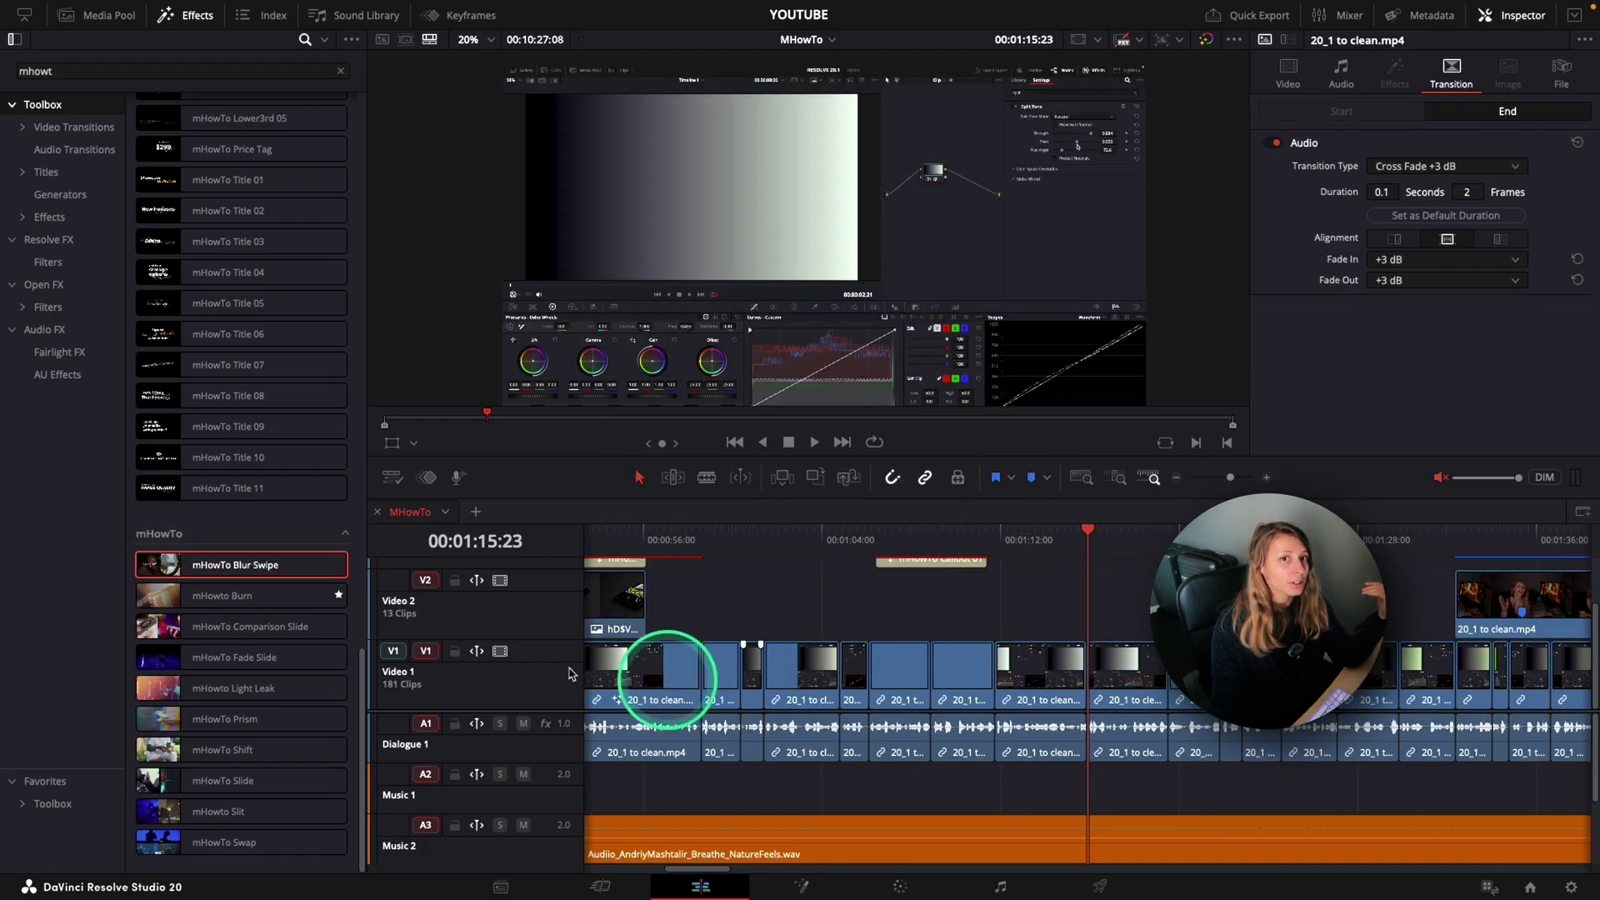
pyautogui.moveTo(172, 563)
pyautogui.mouseDown()
pyautogui.moveTo(1086, 663)
pyautogui.moveTo(1089, 635)
pyautogui.mouseUp()
pyautogui.click(1073, 541)
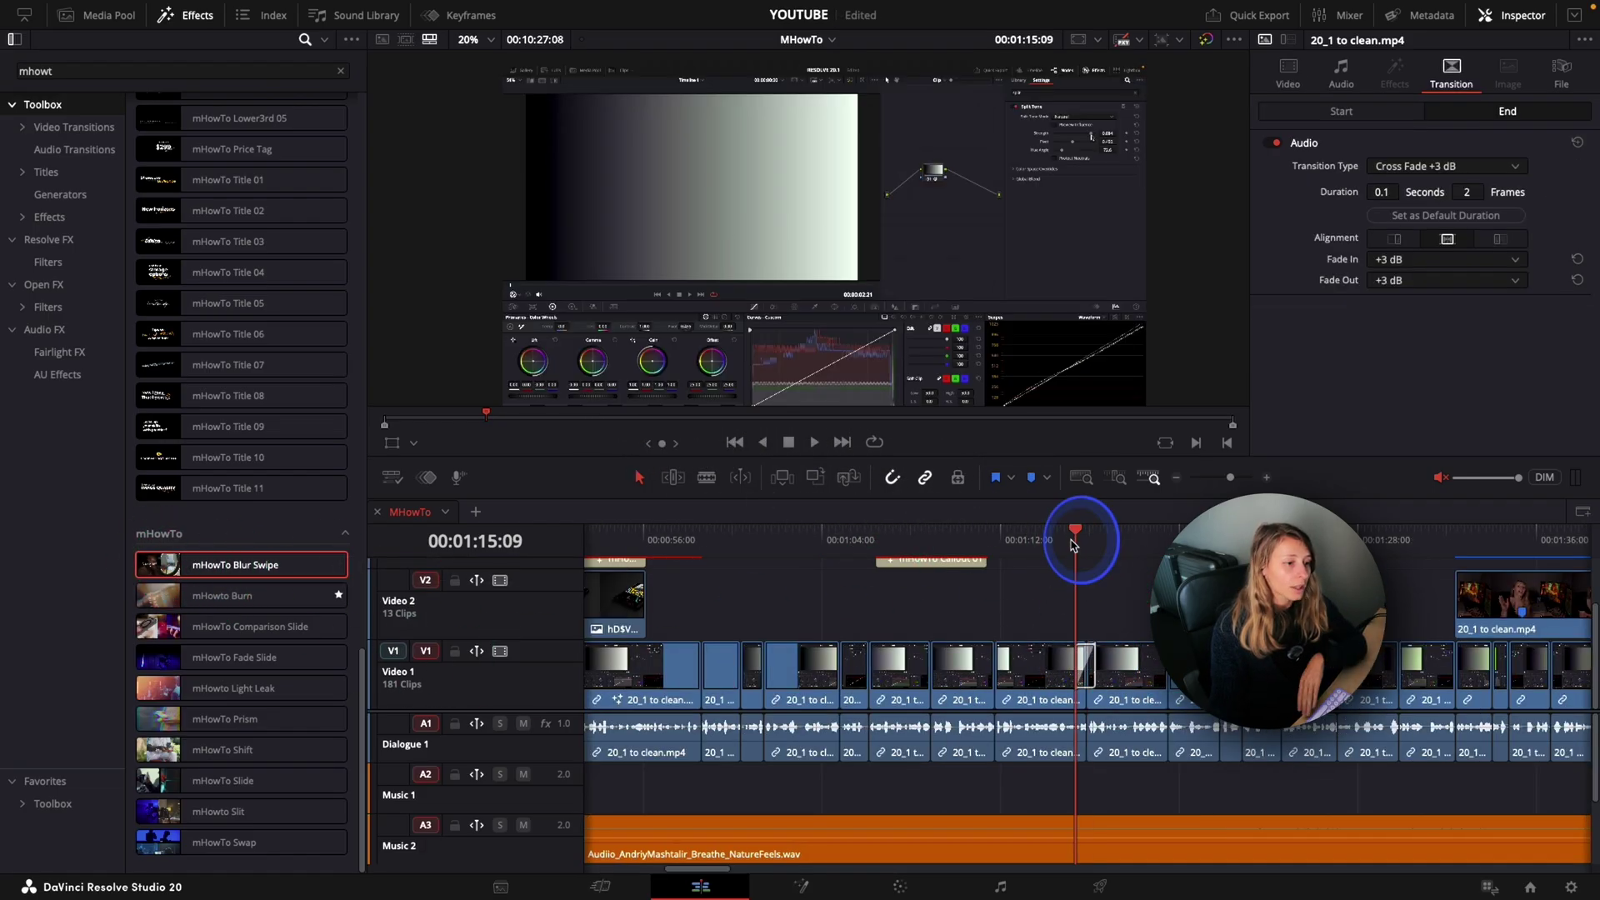
# Add the mHowTo Burn transition at another Video 1 cut and play it back.
pyautogui.click(229, 596)
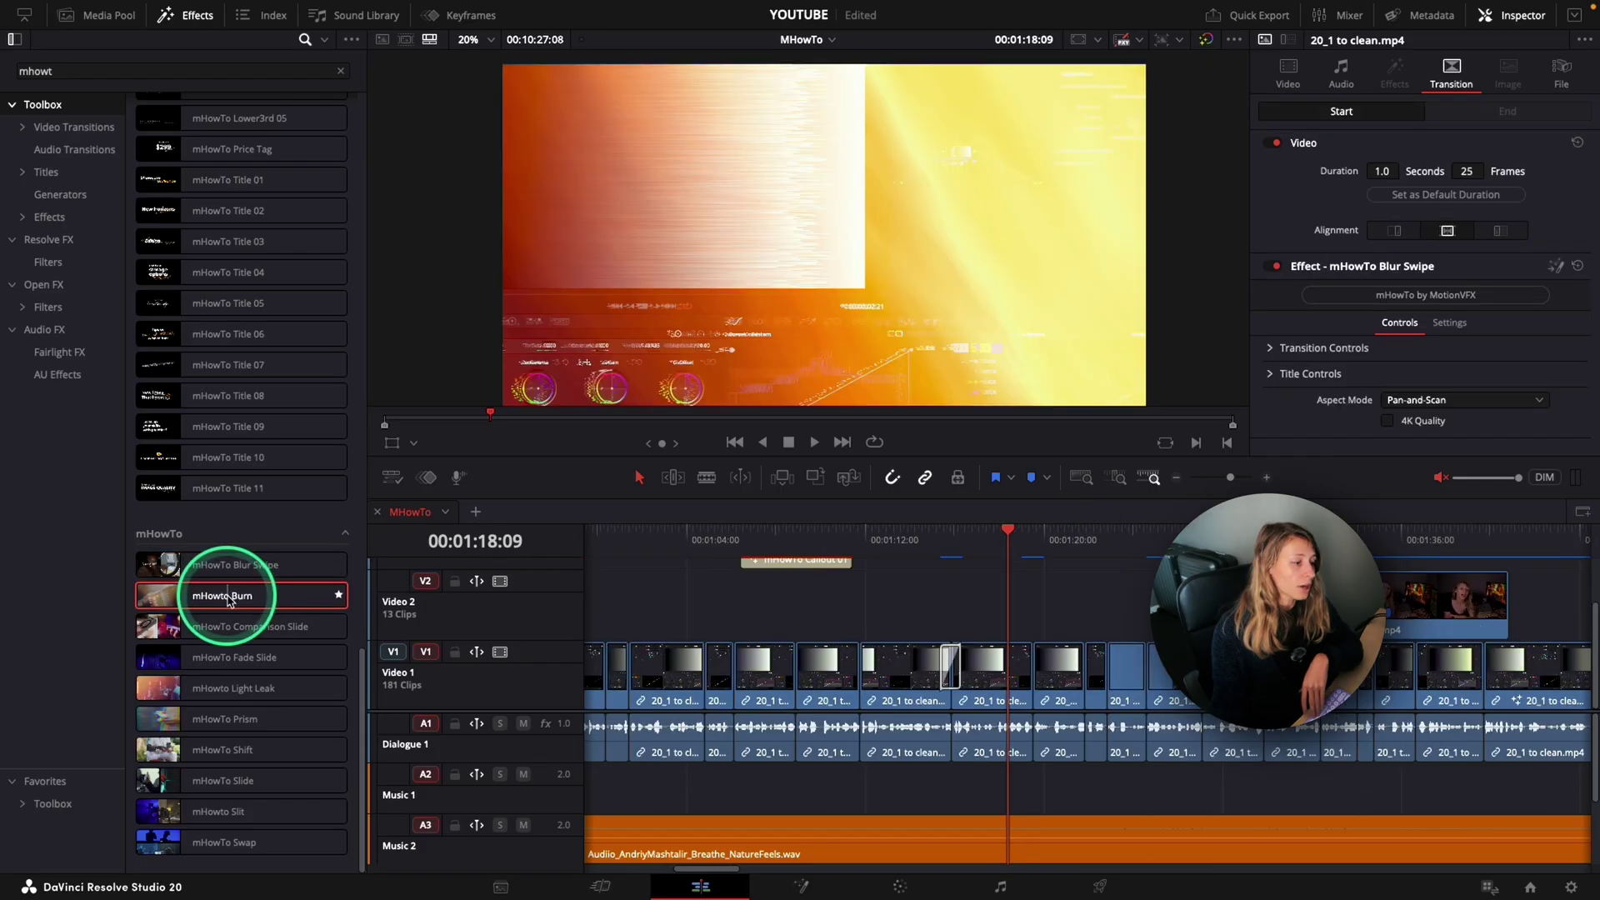
pyautogui.moveTo(229, 597)
pyautogui.mouseDown()
pyautogui.moveTo(750, 667)
pyautogui.moveTo(1033, 670)
pyautogui.mouseUp()
pyautogui.click(1011, 554)
pyautogui.press('space')
pyautogui.press('space')
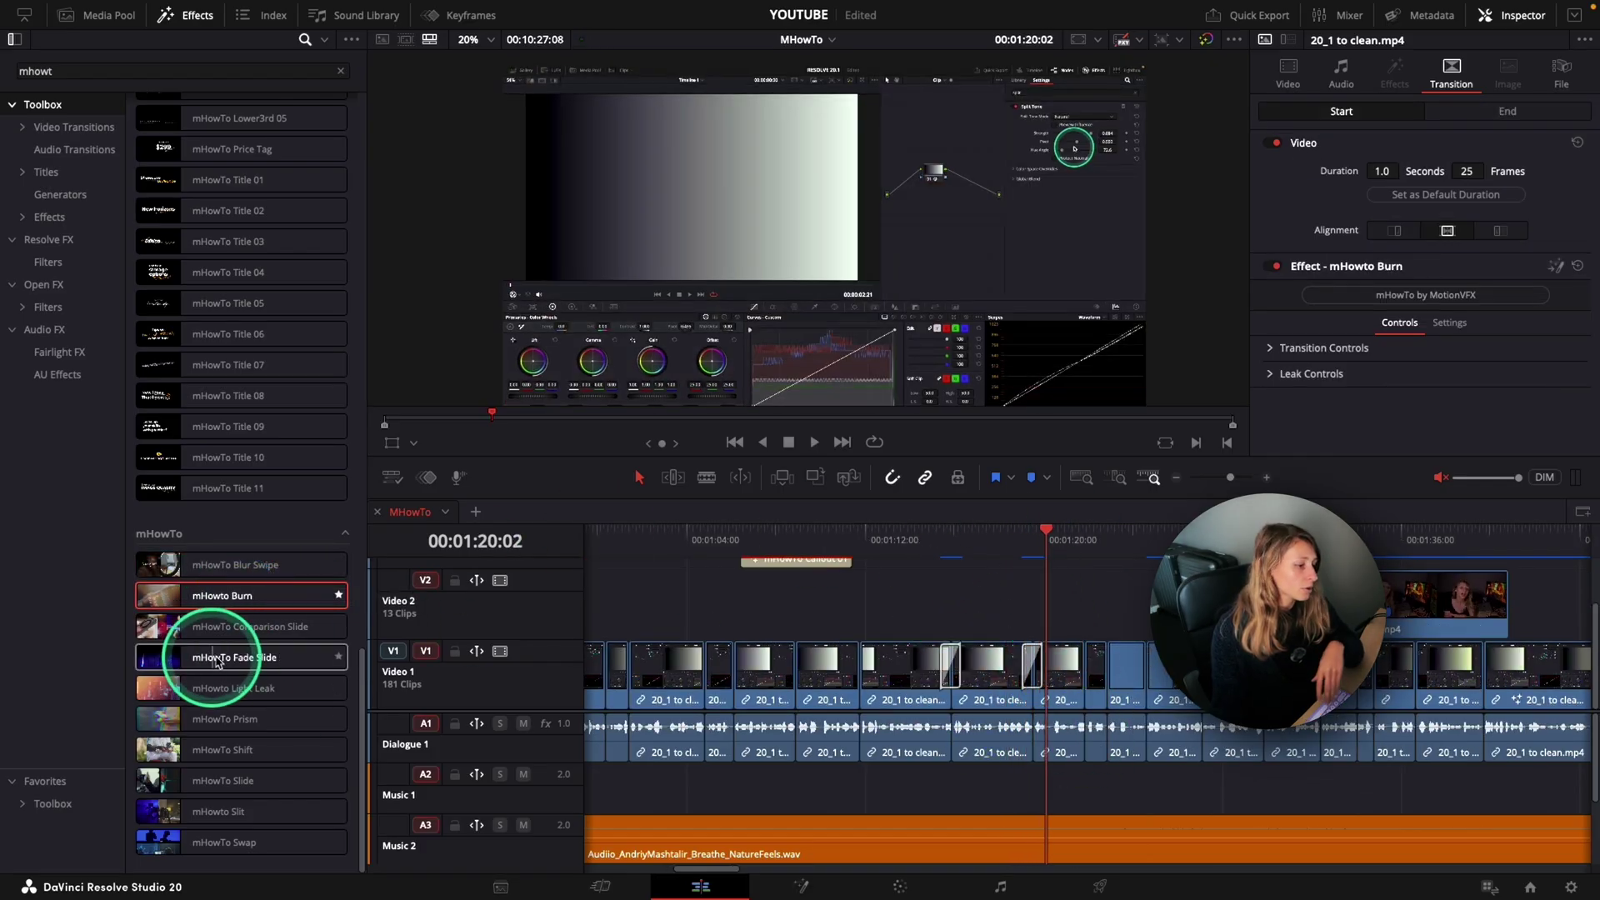